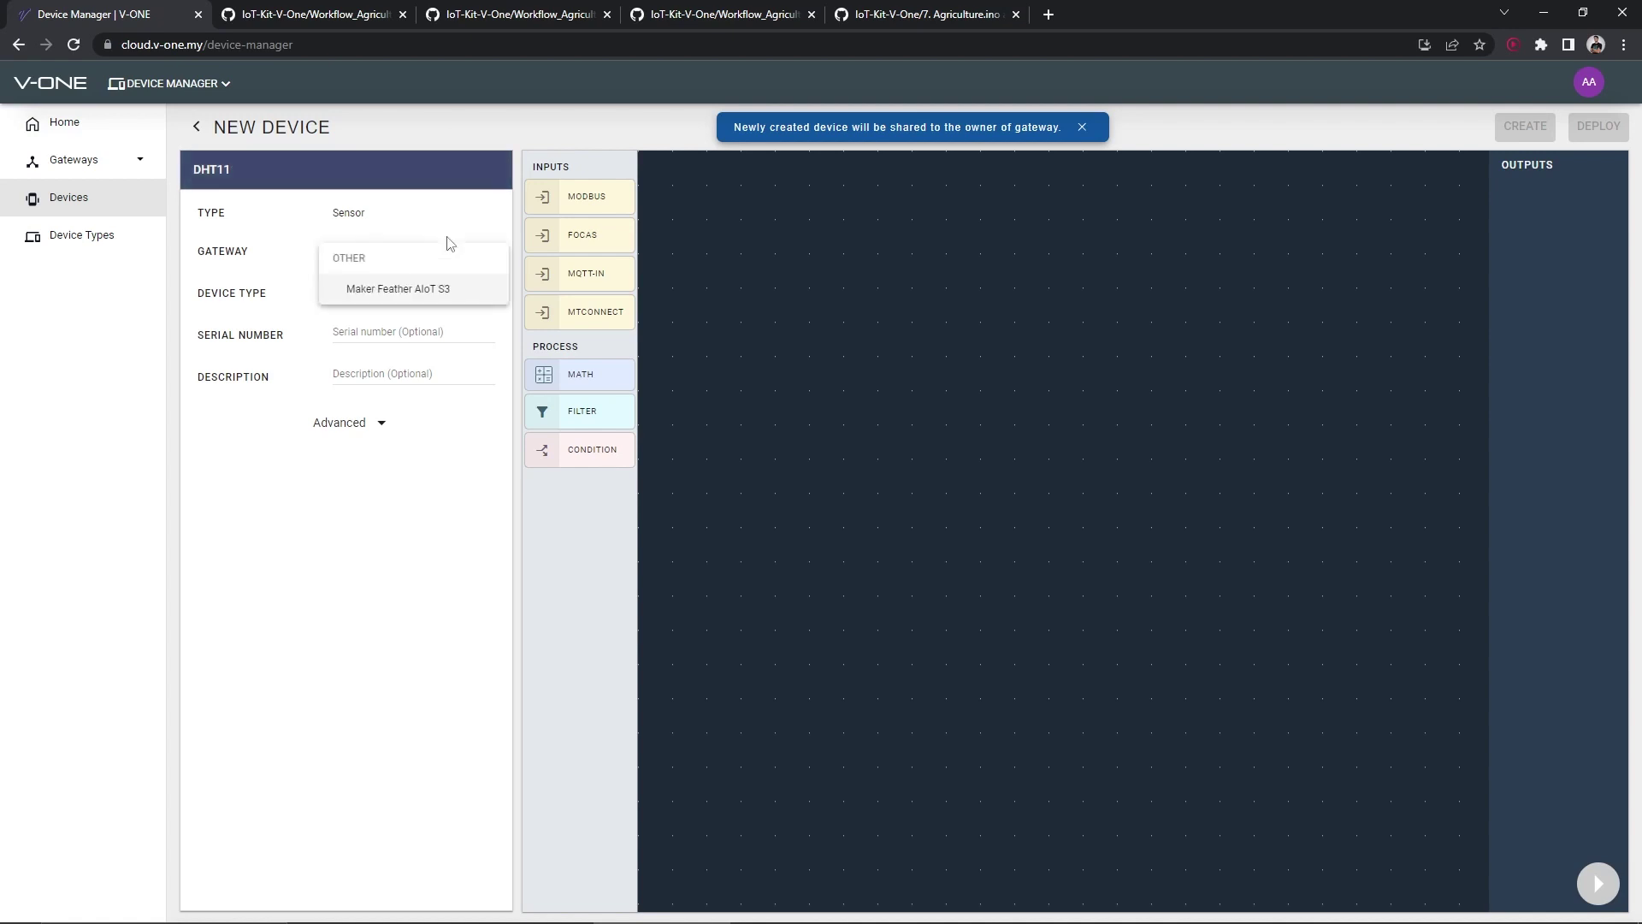
Create the DHT11 sensor as a DHT11 IoT Kit device on the Maker Feather AIoT S3 gateway
left_click(432, 290)
left_click(413, 320)
left_click(1526, 128)
left_click(828, 537)
left_click(197, 127)
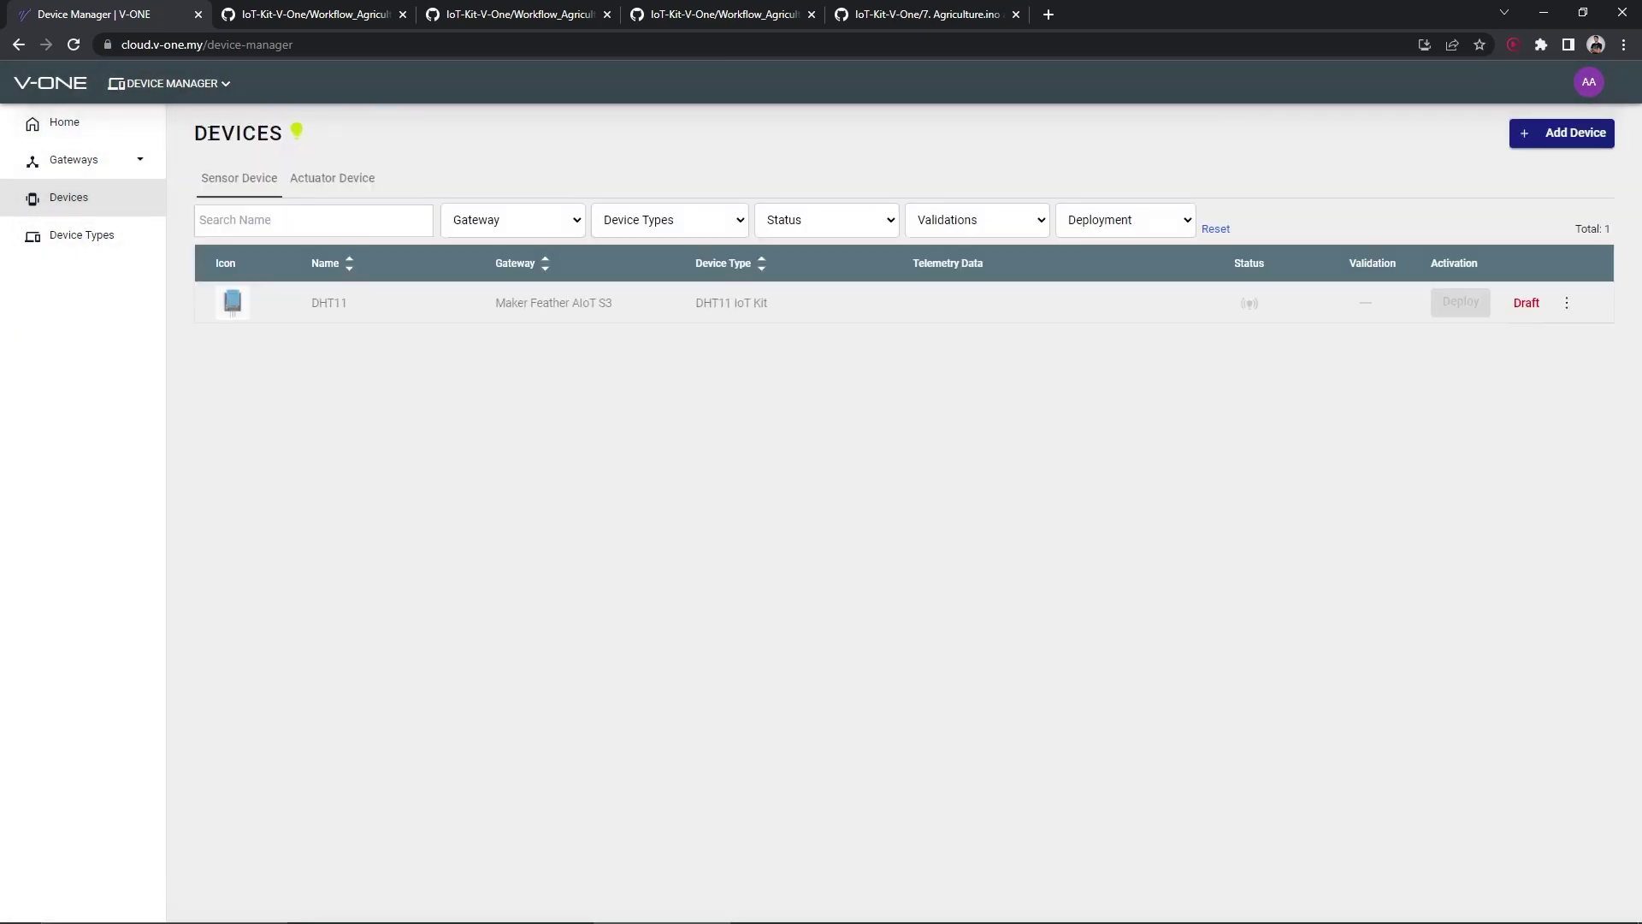
left_click(1542, 137)
Create a Moisture Sensor device of type Moisture sensor IoT Kit on the Maker Feather AIoT S3 gateway
left_click(810, 480)
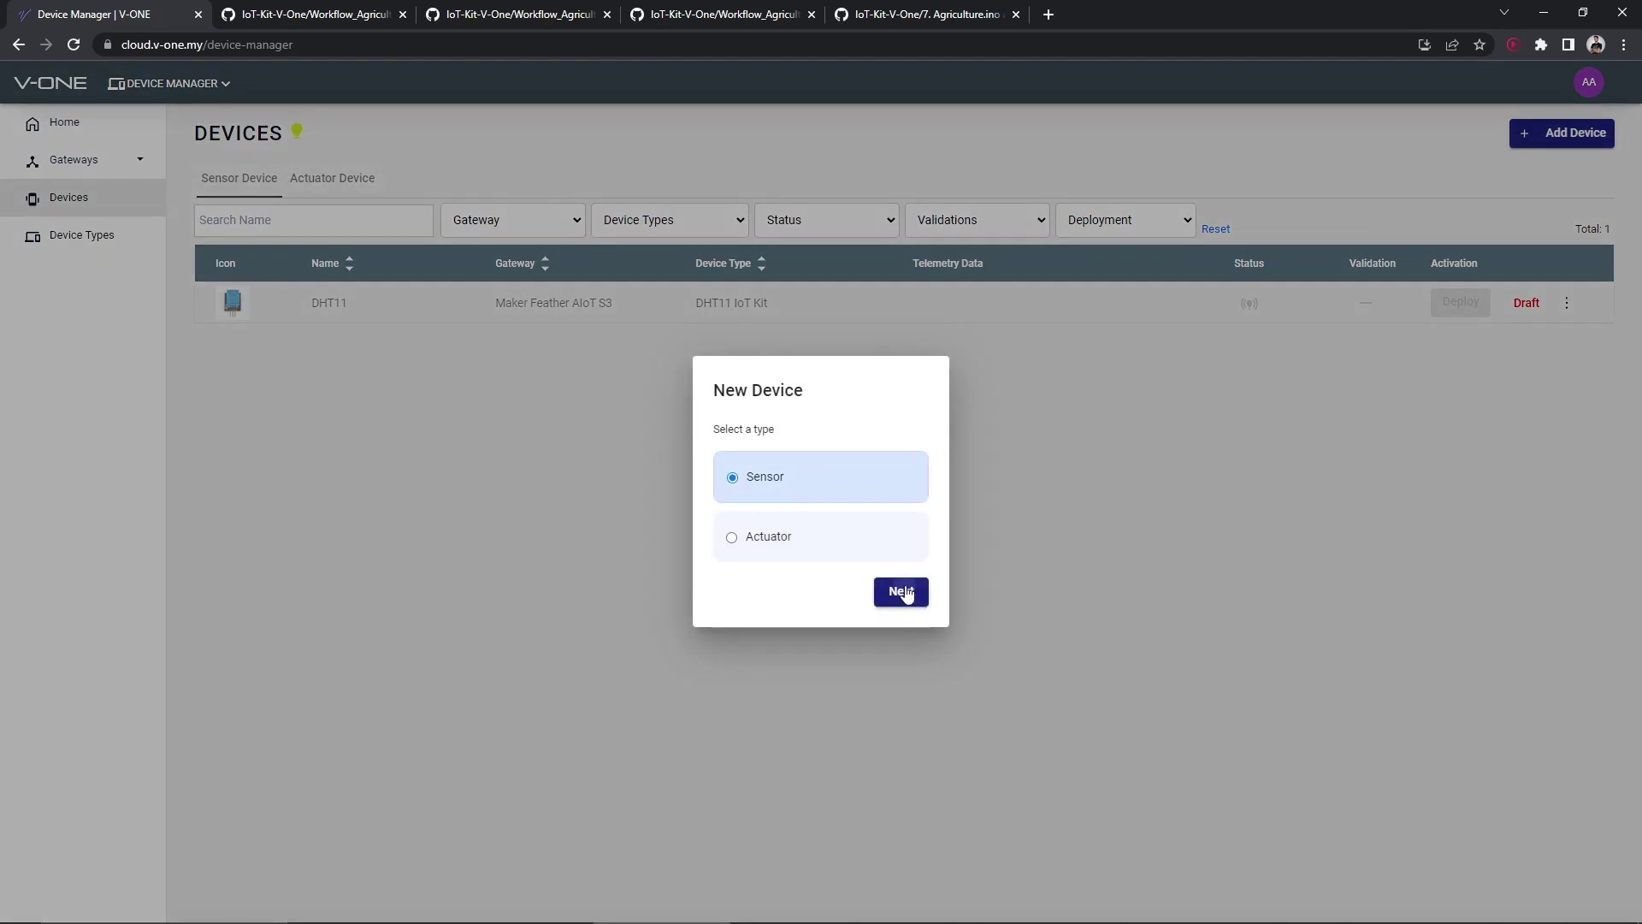
left_click(900, 591)
left_click(368, 177)
type("Moist")
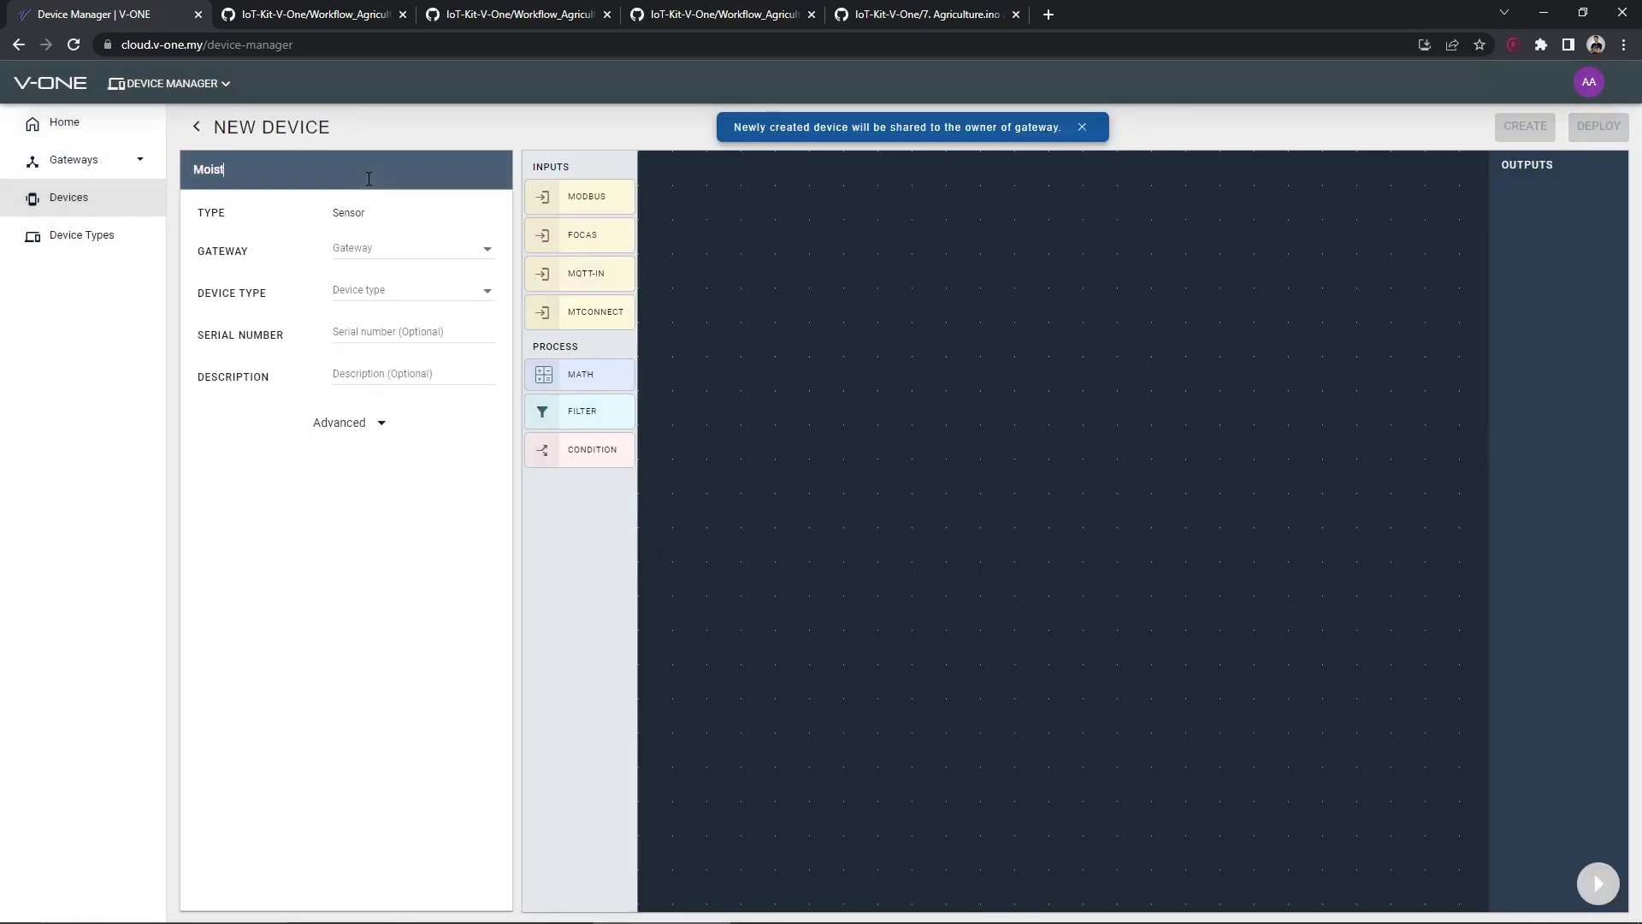
left_click(462, 248)
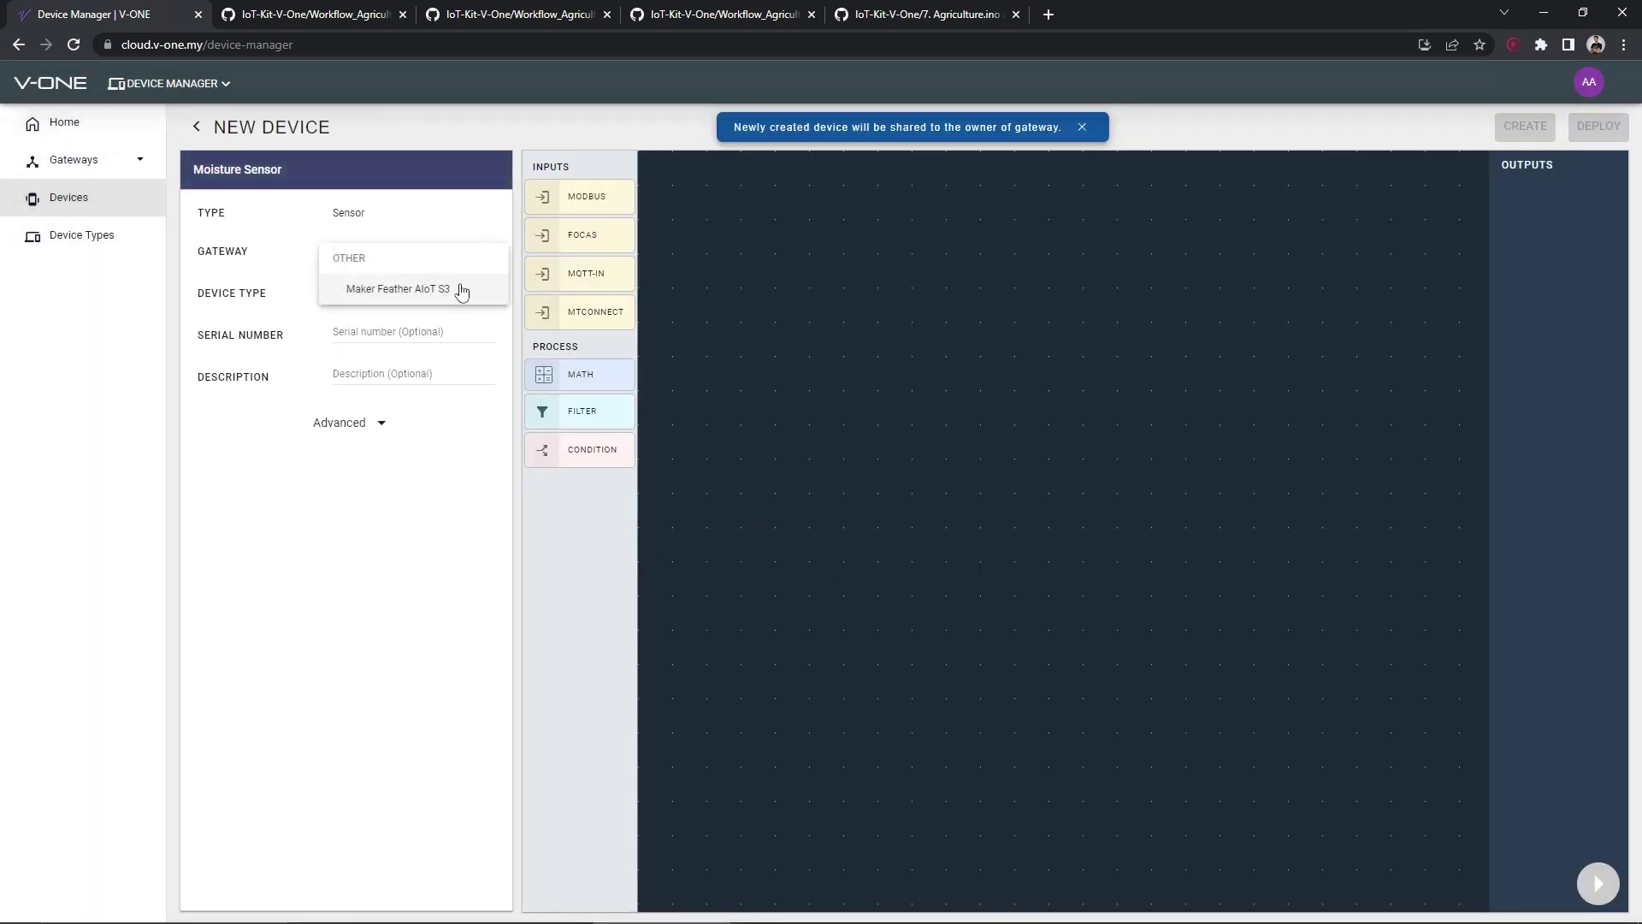
left_click(411, 282)
left_click(410, 291)
left_click(422, 363)
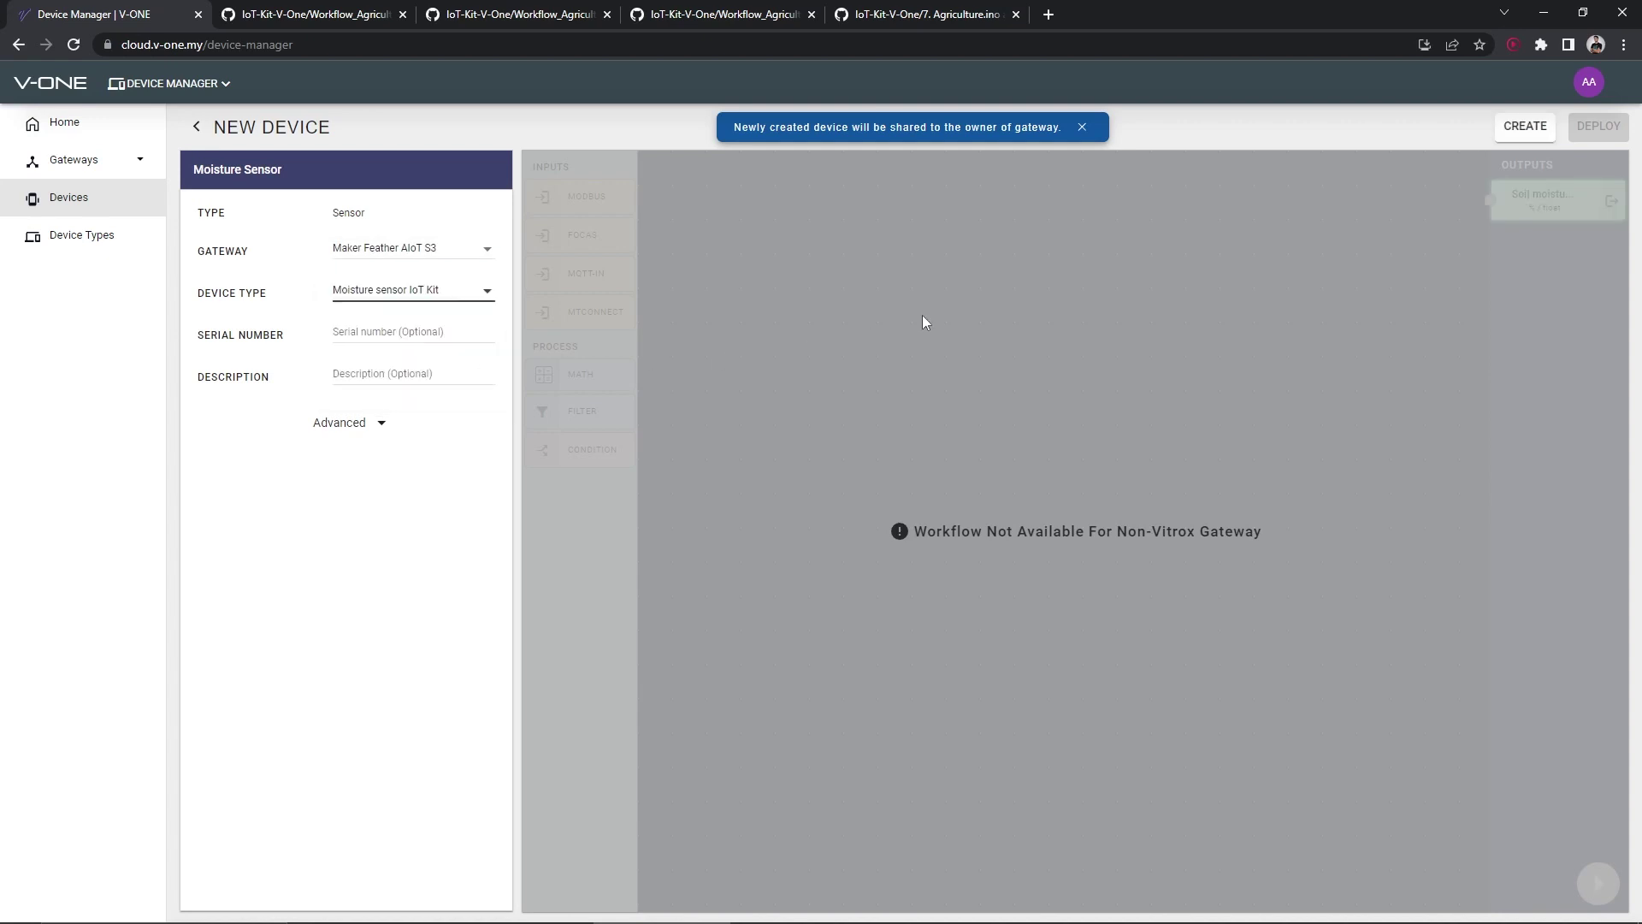
left_click(1522, 137)
left_click(829, 541)
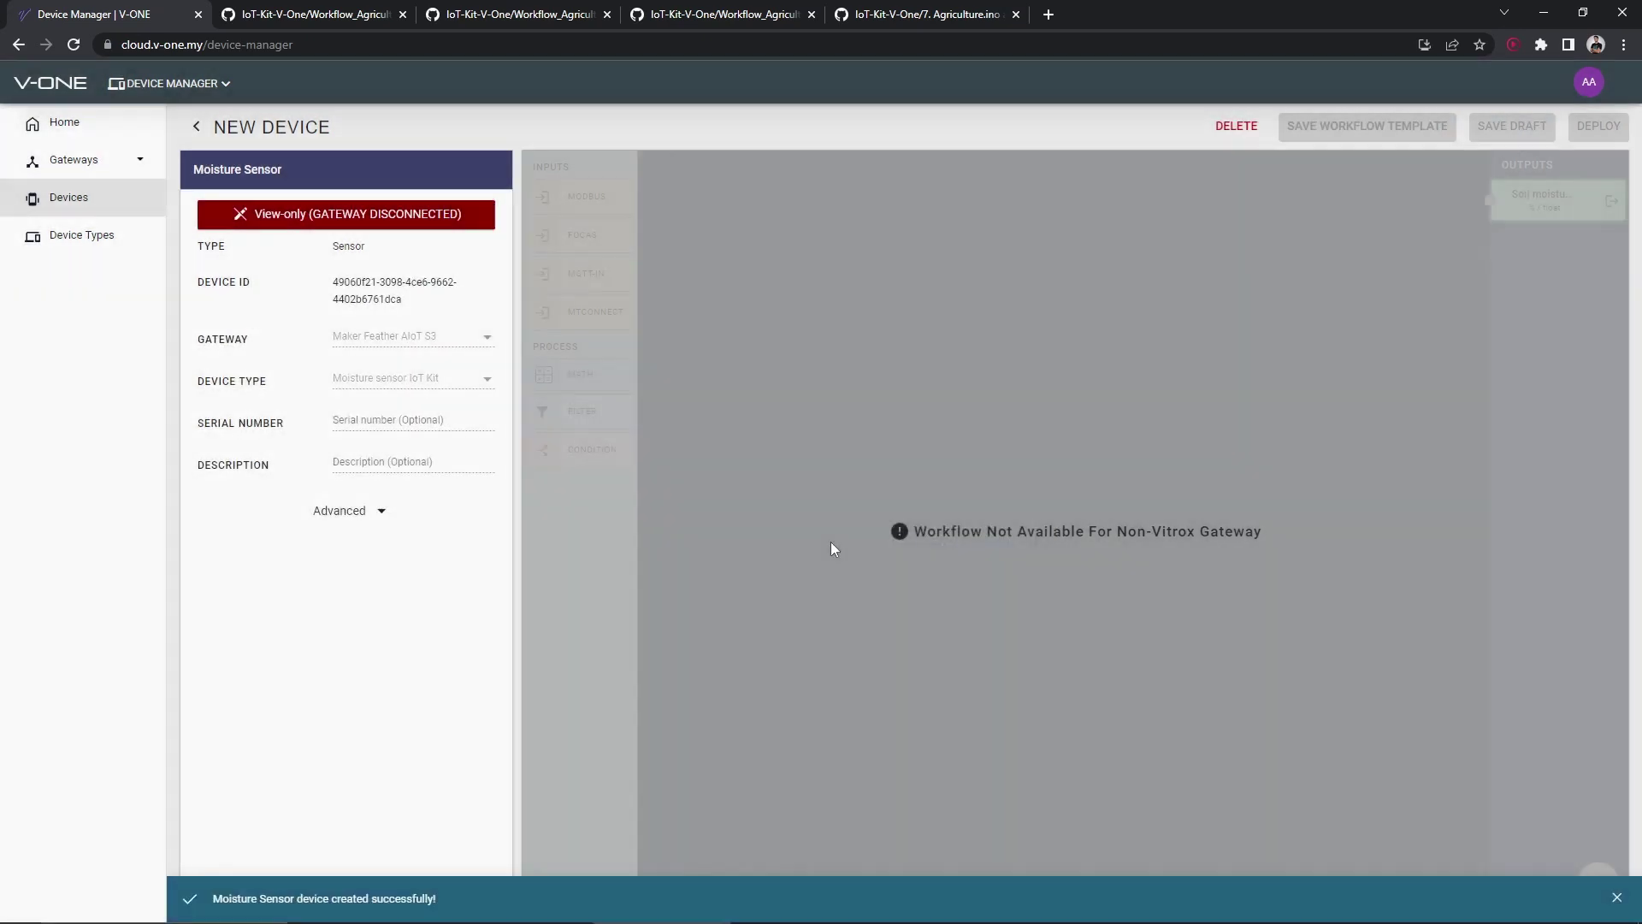
left_click(201, 128)
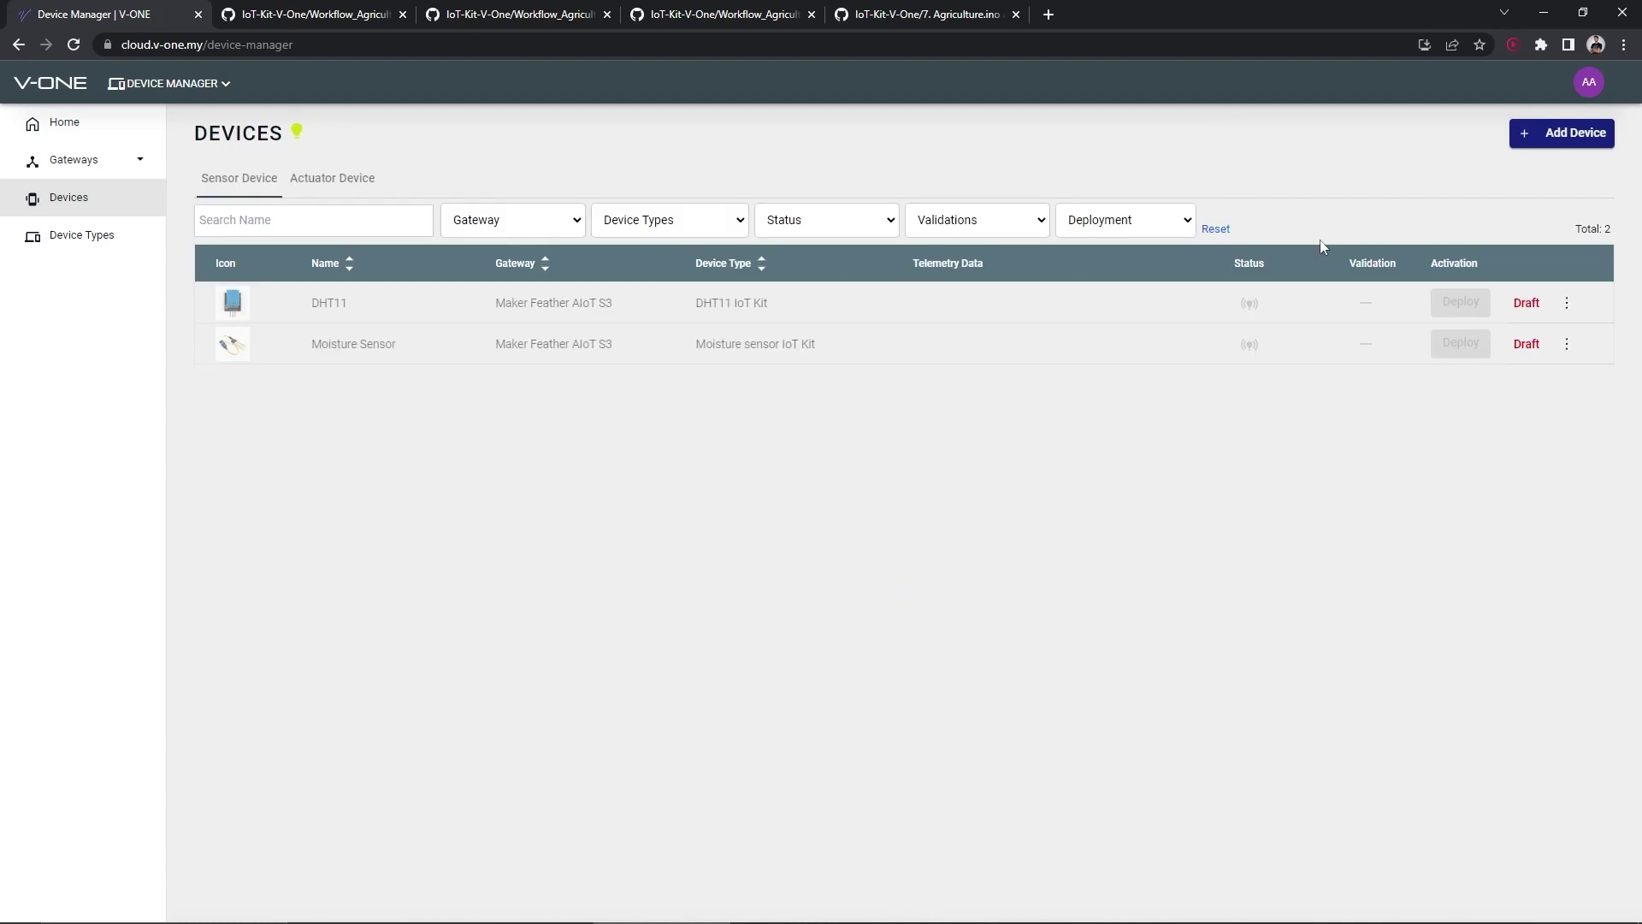
Add a Rain sensor device of type Rain sensor IoT Kit on the same gateway
left_click(1570, 136)
left_click(846, 470)
left_click(898, 586)
left_click(305, 167)
type("Rain sensor")
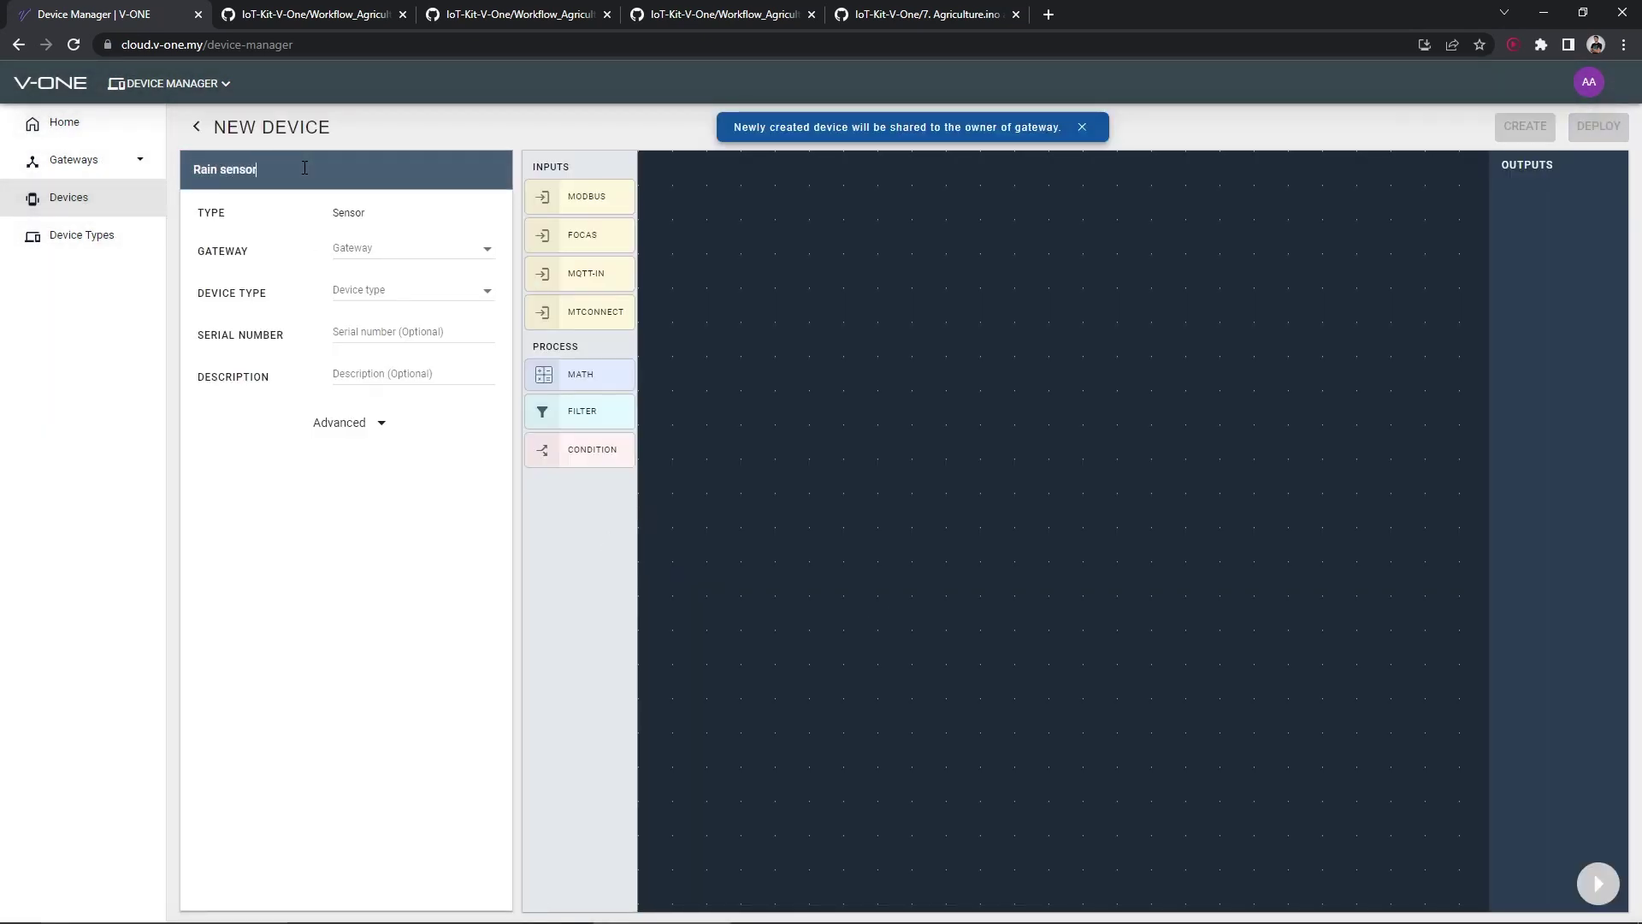
left_click(368, 248)
left_click(427, 285)
left_click(423, 290)
left_click(401, 392)
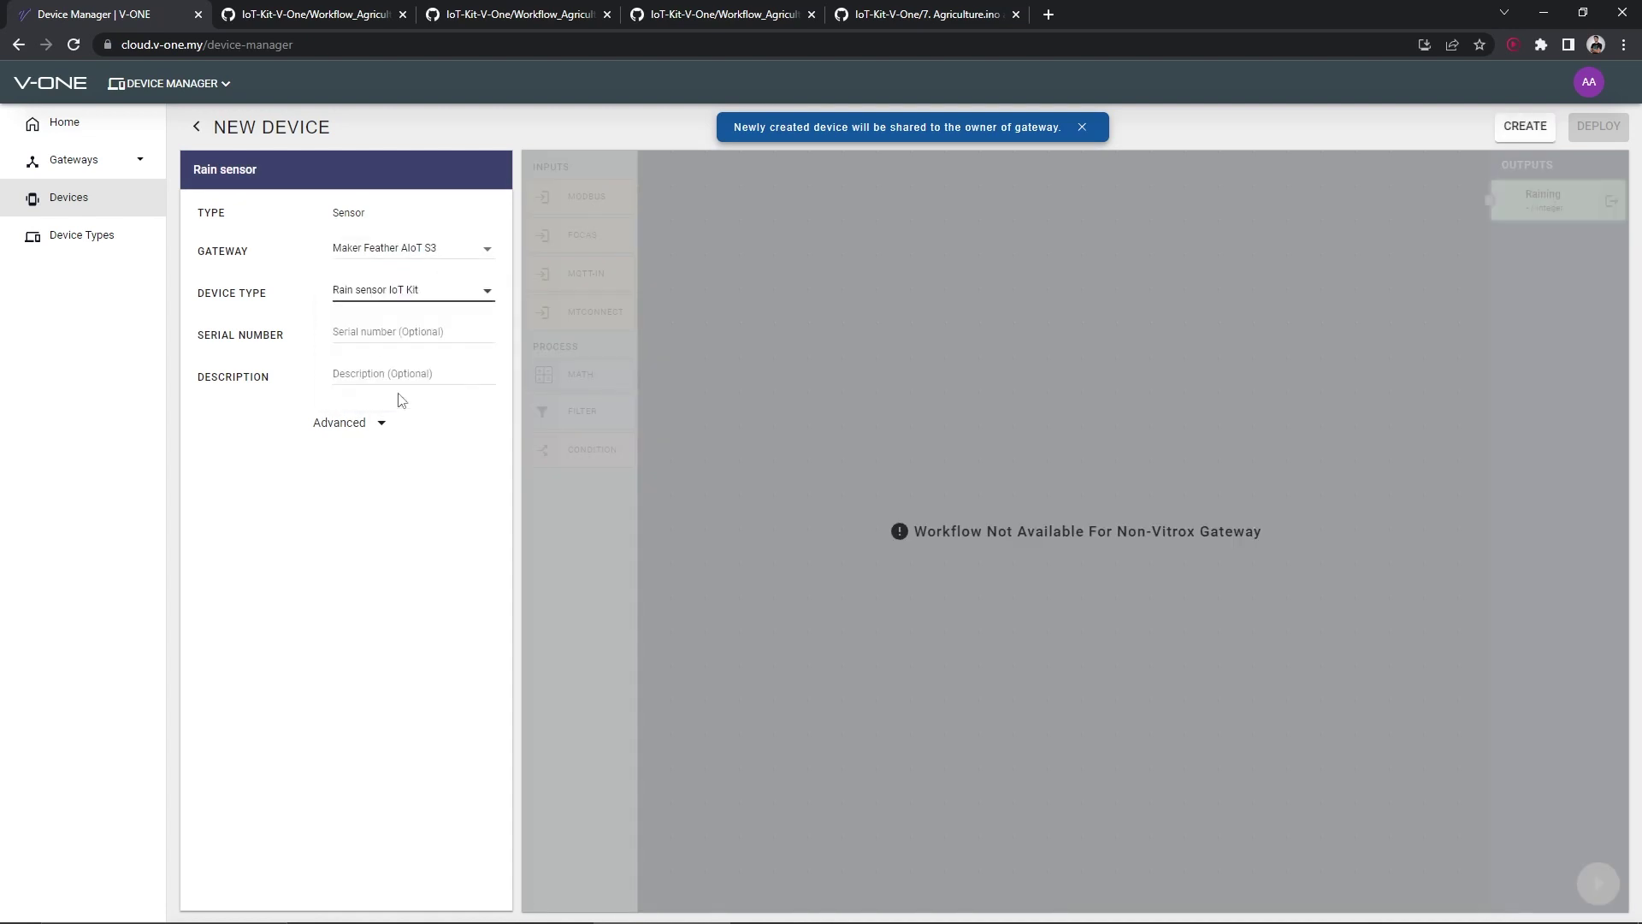
left_click(1525, 125)
left_click(919, 541)
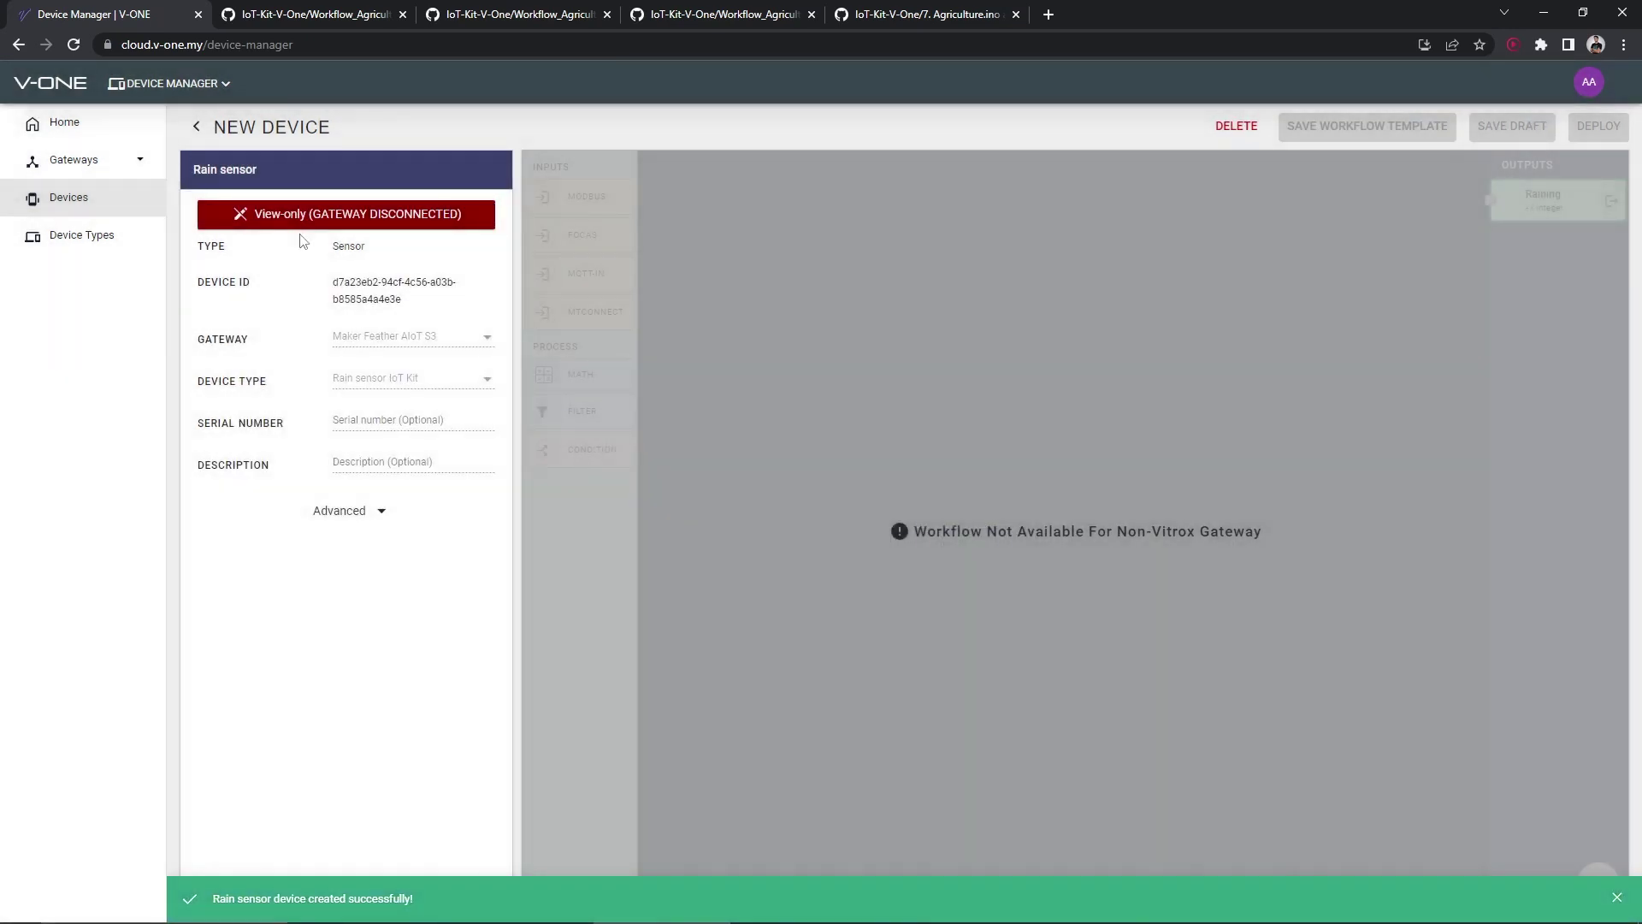
left_click(194, 85)
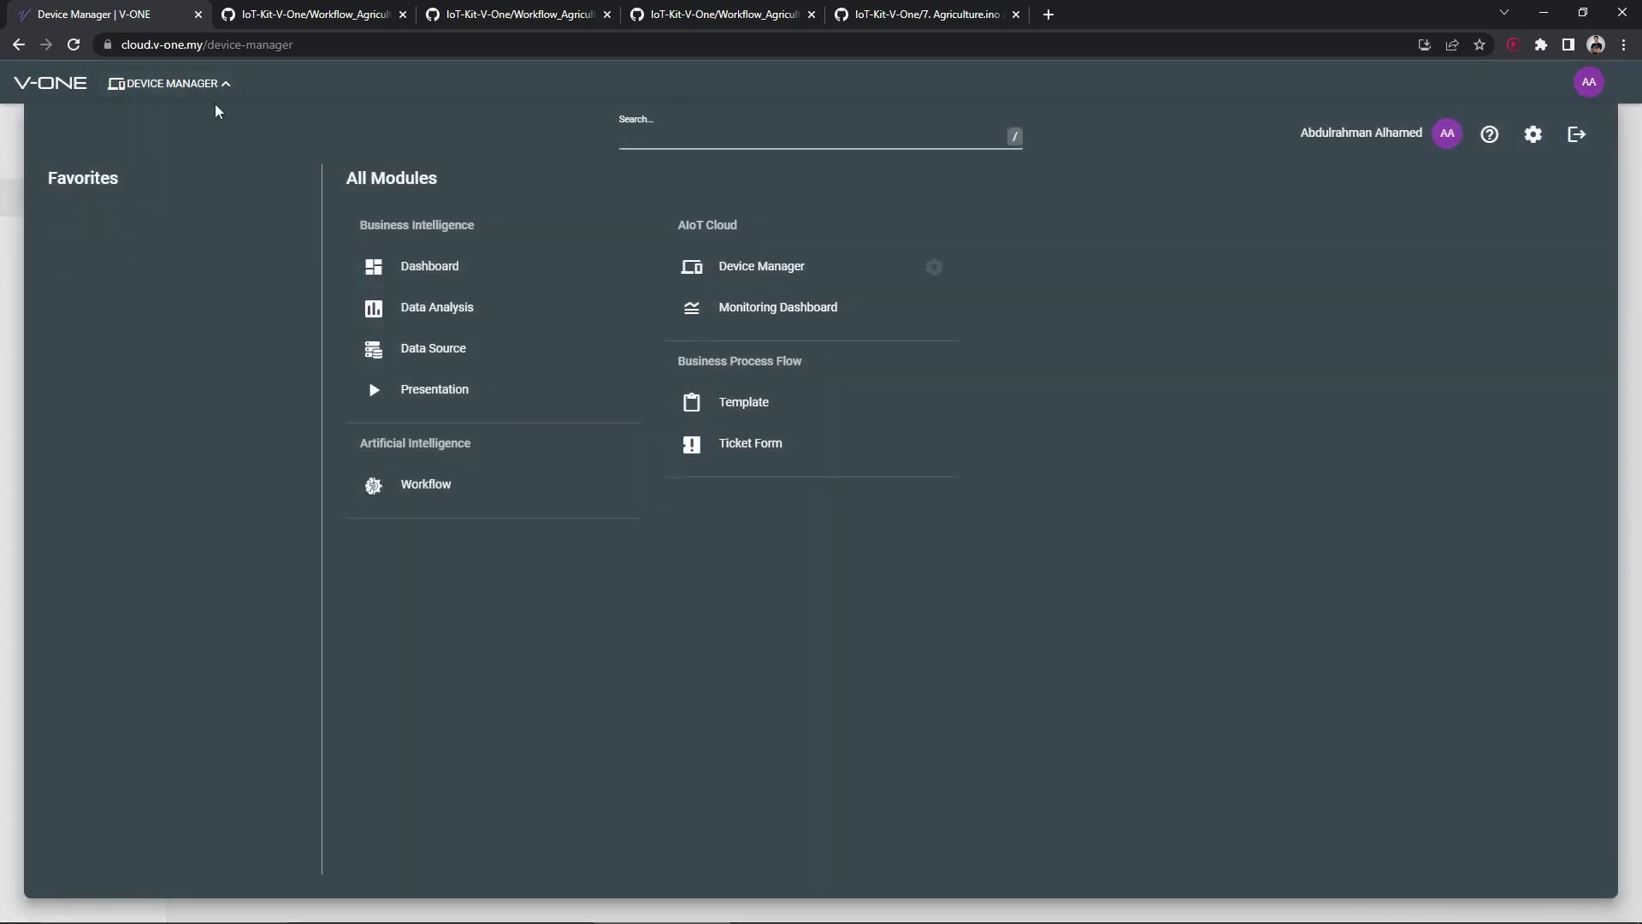
Create a monitoring dashboard named Agriculture and add an enlarged chart widget
left_click(753, 309)
left_click(168, 162)
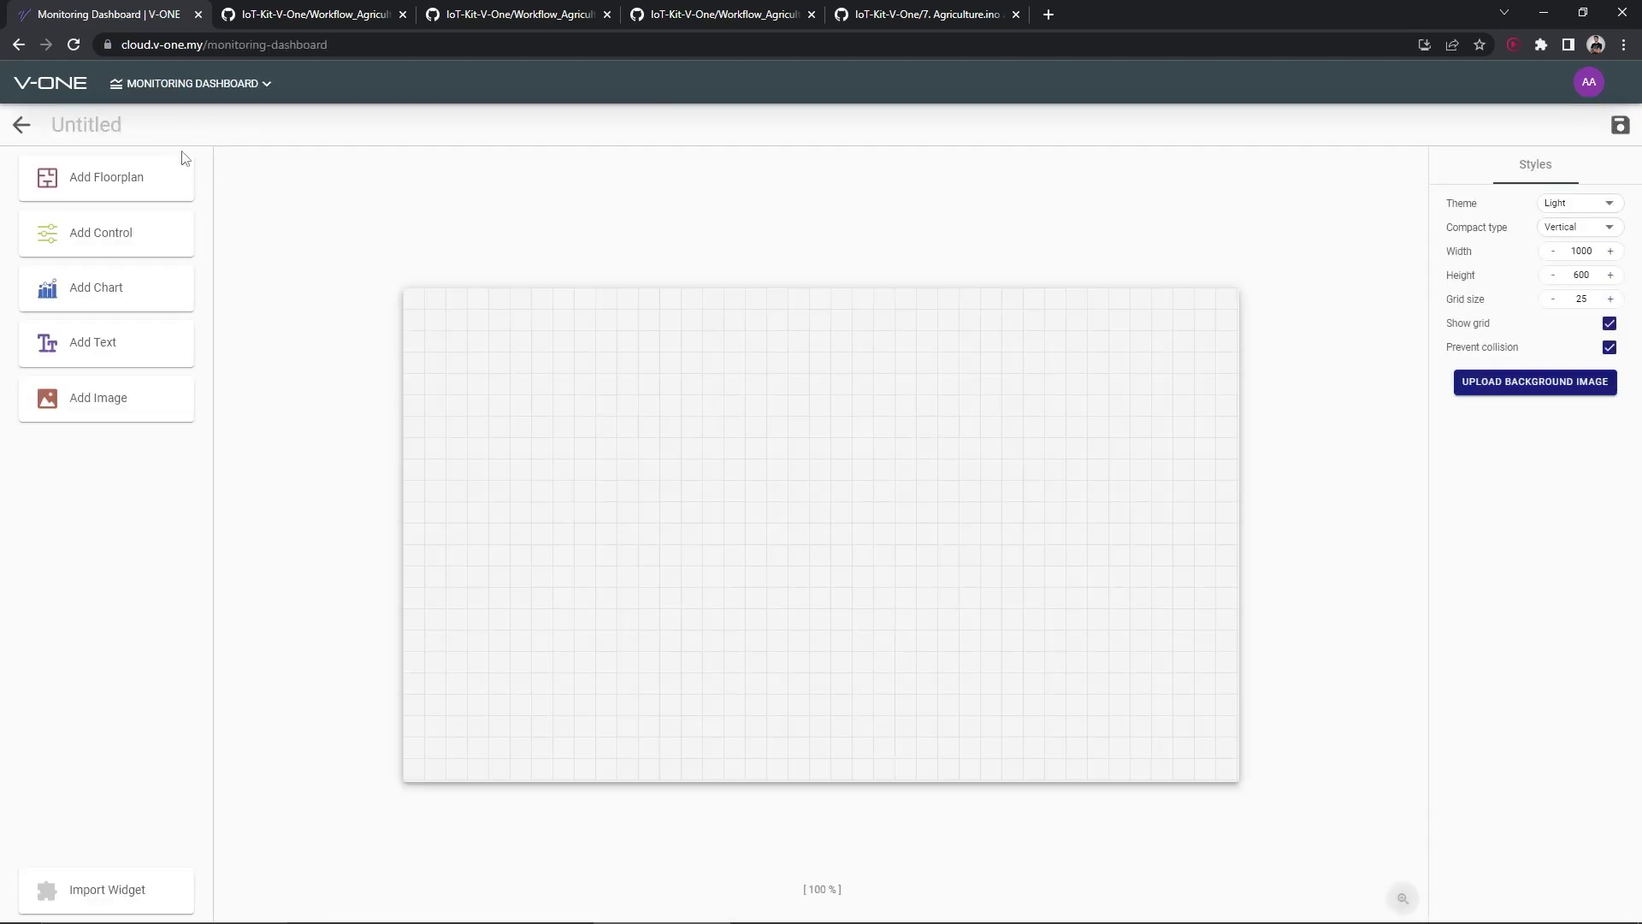
type("Agriculture")
key("Return")
left_click(135, 292)
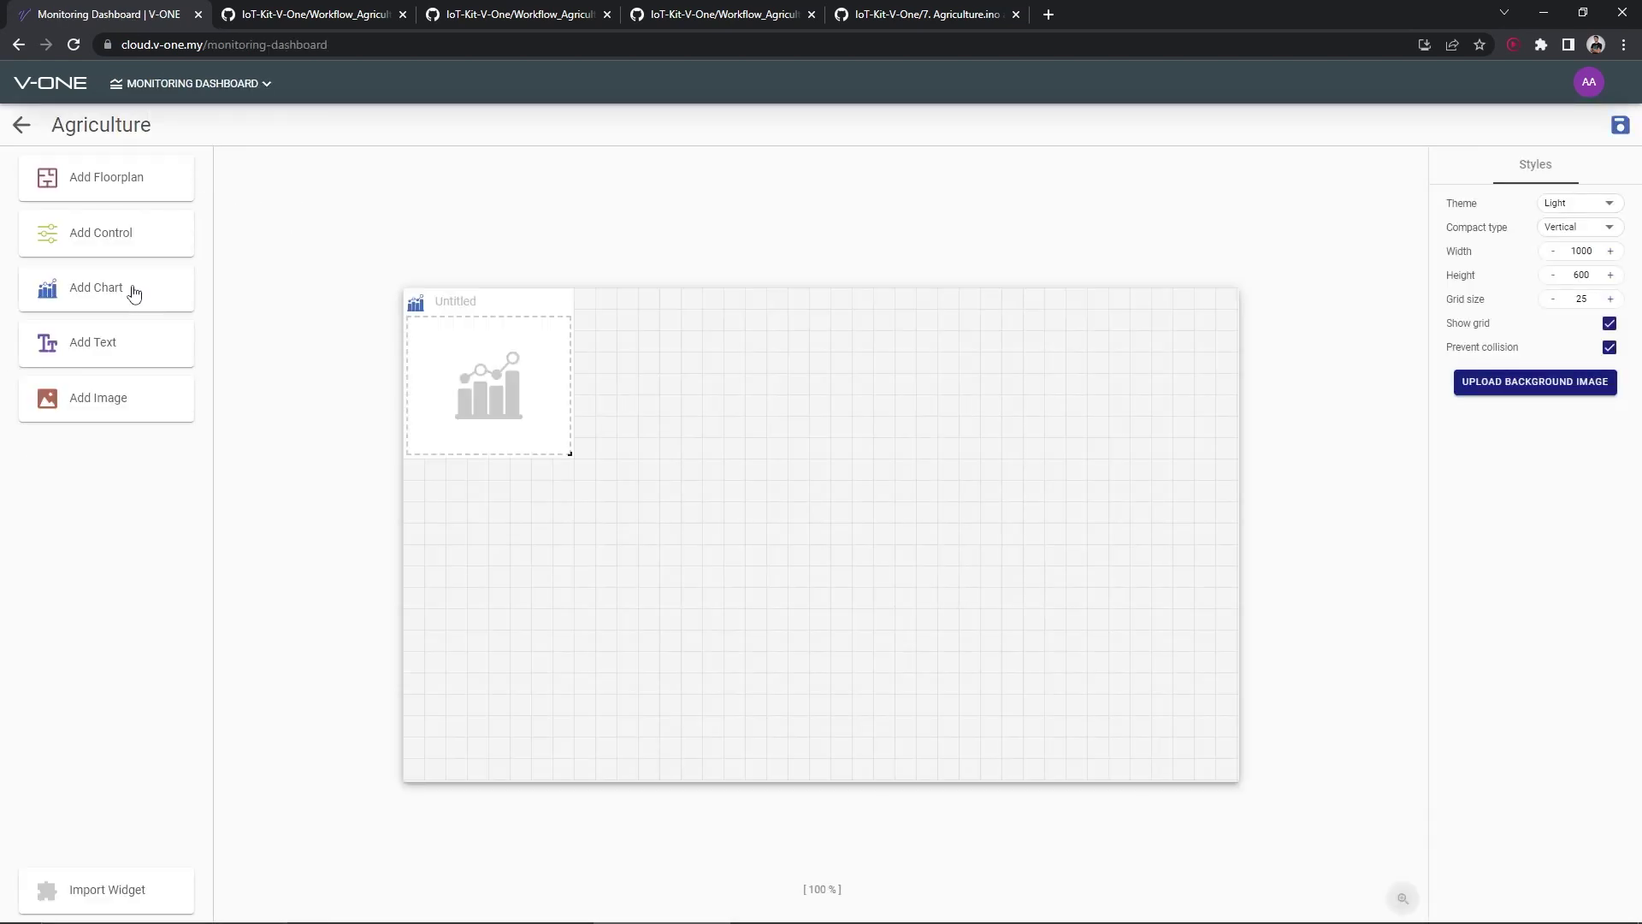
left_click_drag(569, 454, 701, 584)
Title the chart DHT11 as a series chart fed by the DHT11 sensor, with Temperature as a line
left_click(462, 303)
type("DHT11")
key("Return")
left_click(551, 428)
left_click(993, 443)
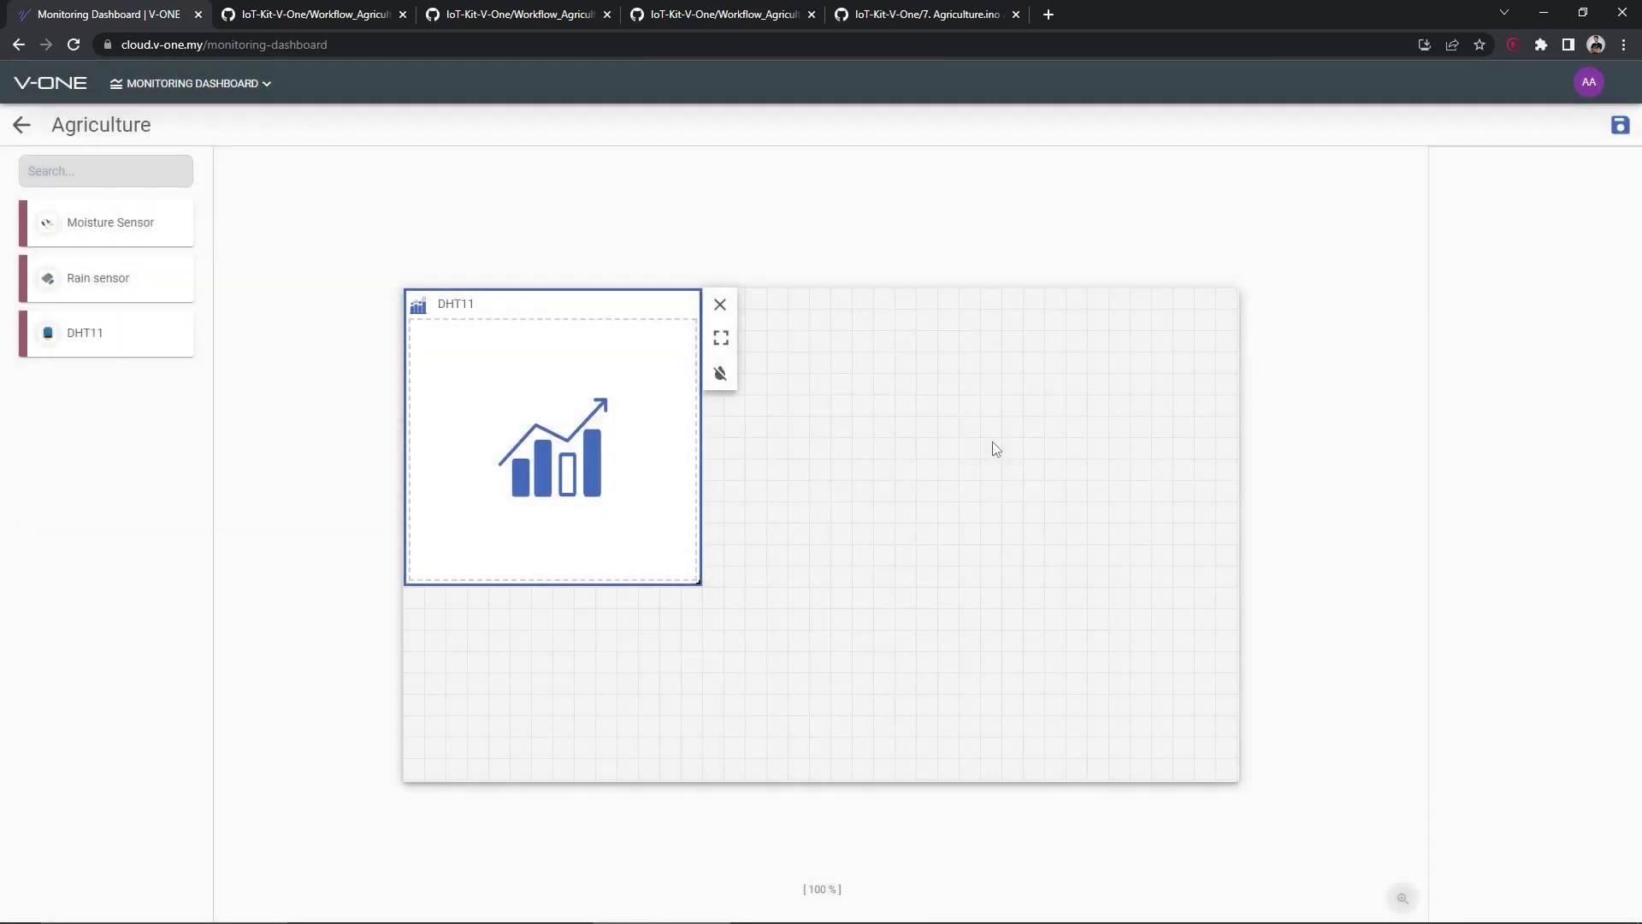
left_click_drag(82, 338, 566, 398)
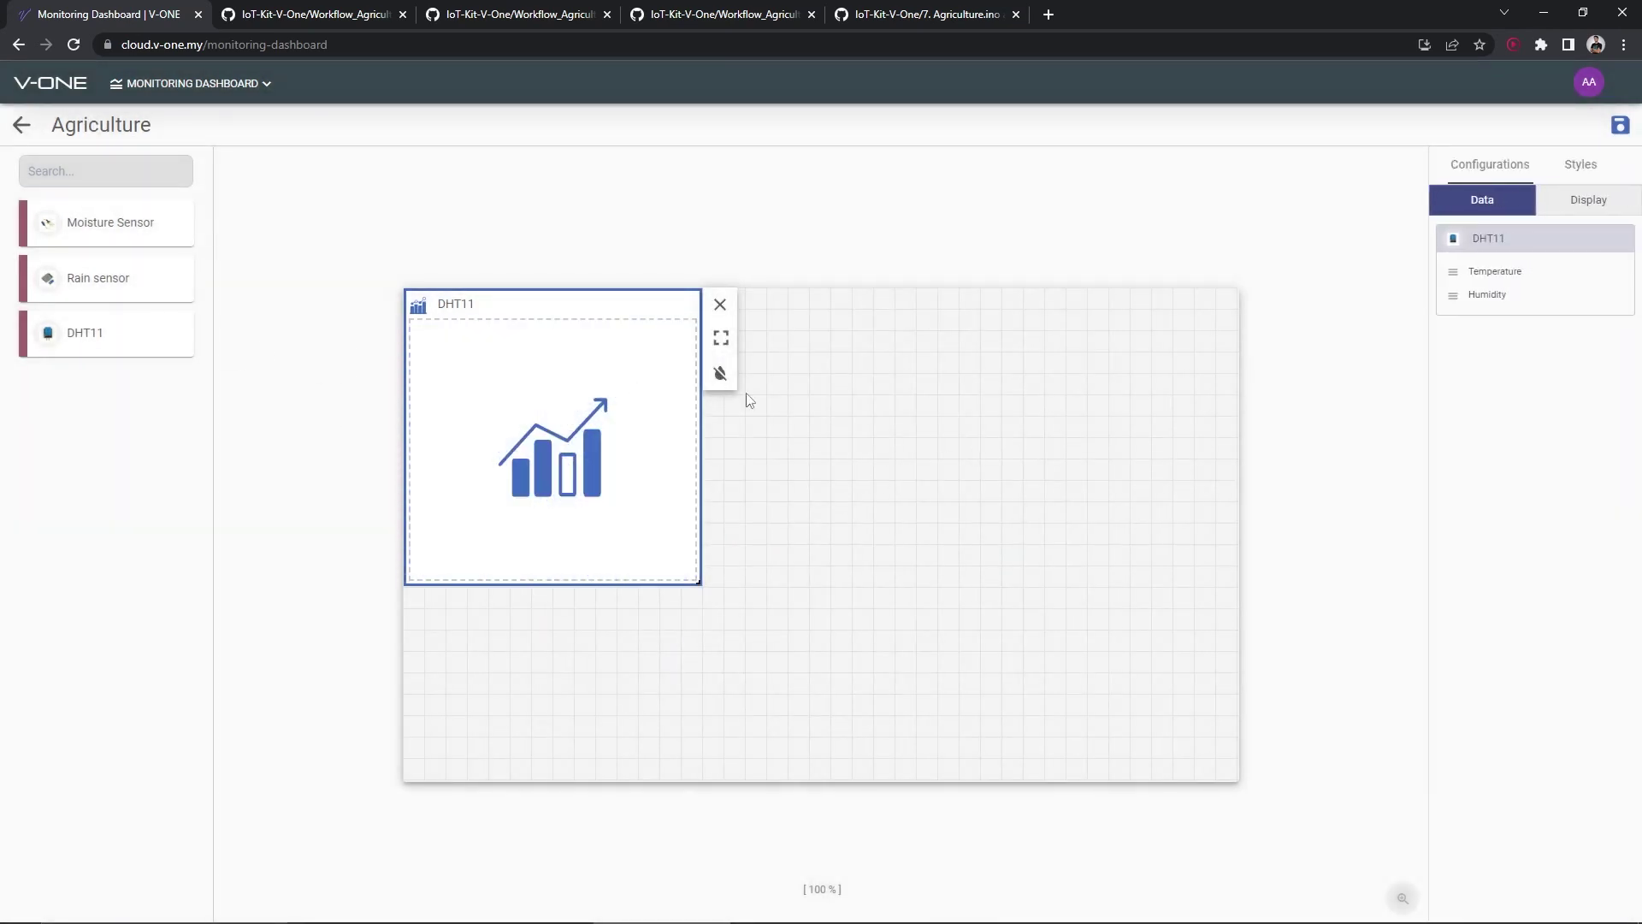
left_click(1453, 272)
left_click(1390, 308)
left_click(1453, 294)
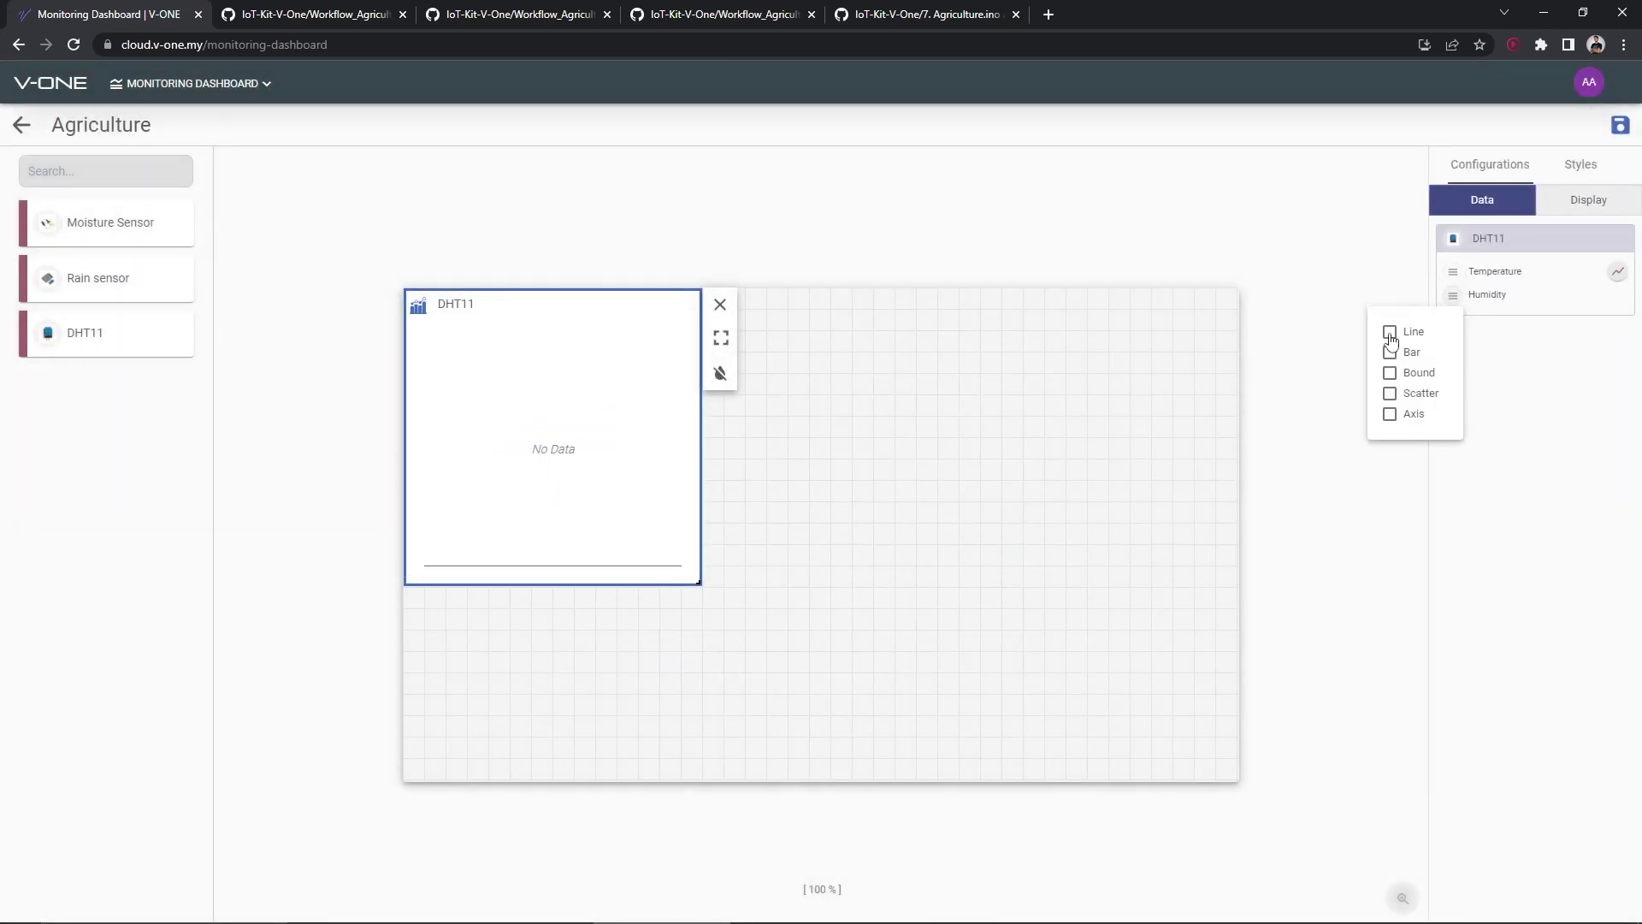
left_click(538, 214)
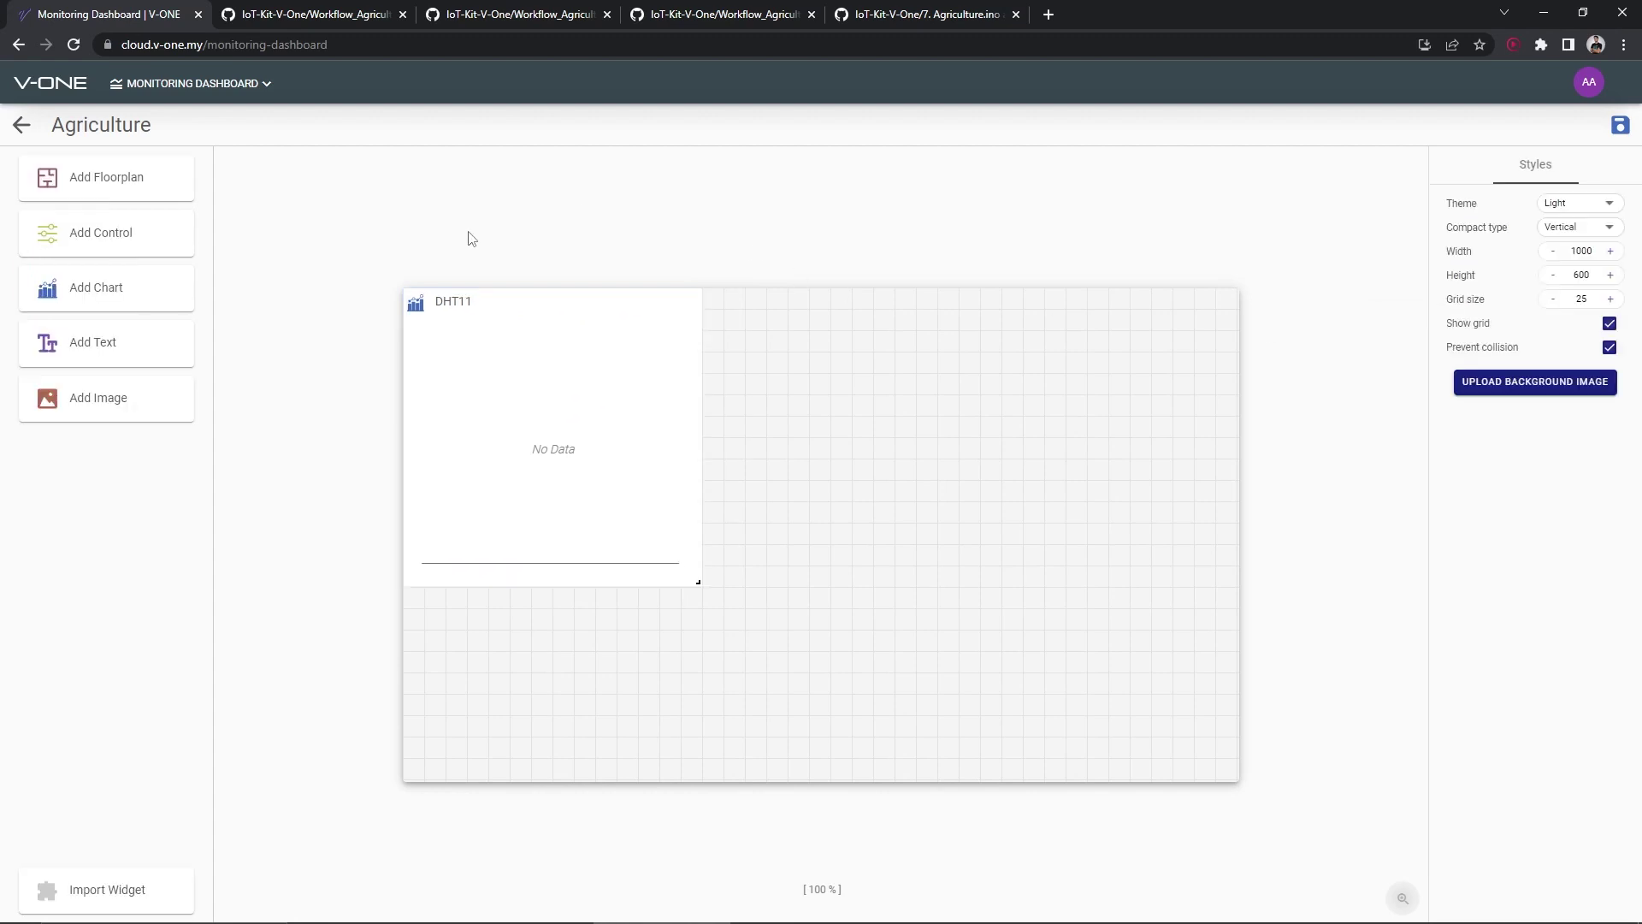
Add a Moisture Sensor series chart the size of DHT11, fed by Moisture Sensor data
left_click(166, 285)
left_click_drag(877, 456, 999, 582)
left_click(904, 561)
left_click(751, 306)
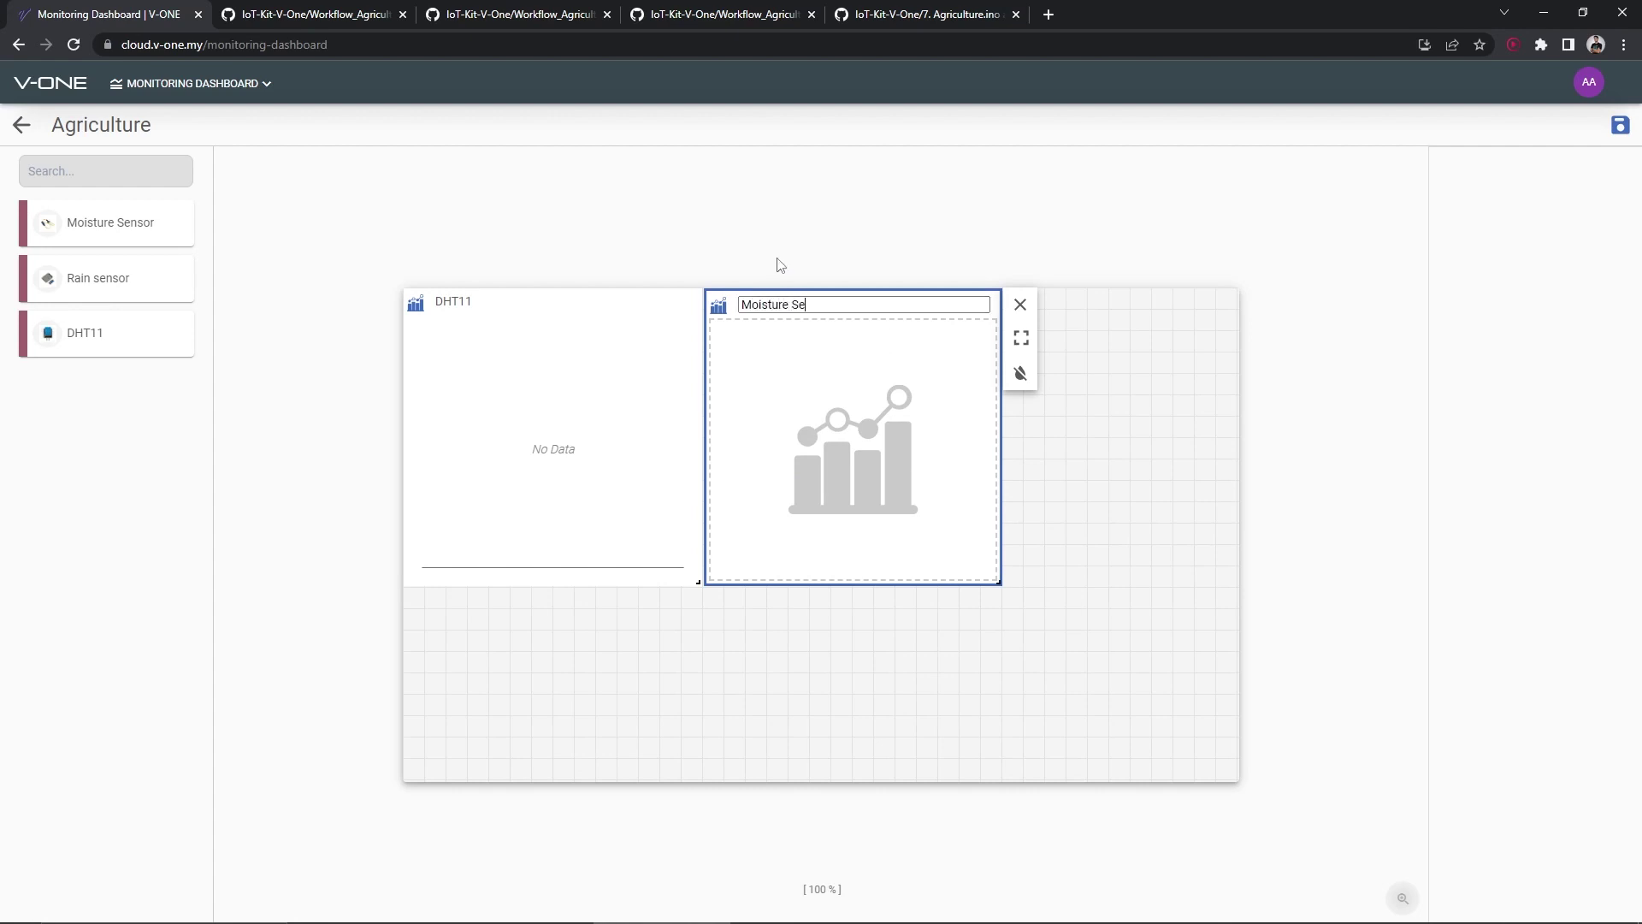
left_click(778, 269)
left_click(803, 373)
left_click(998, 438)
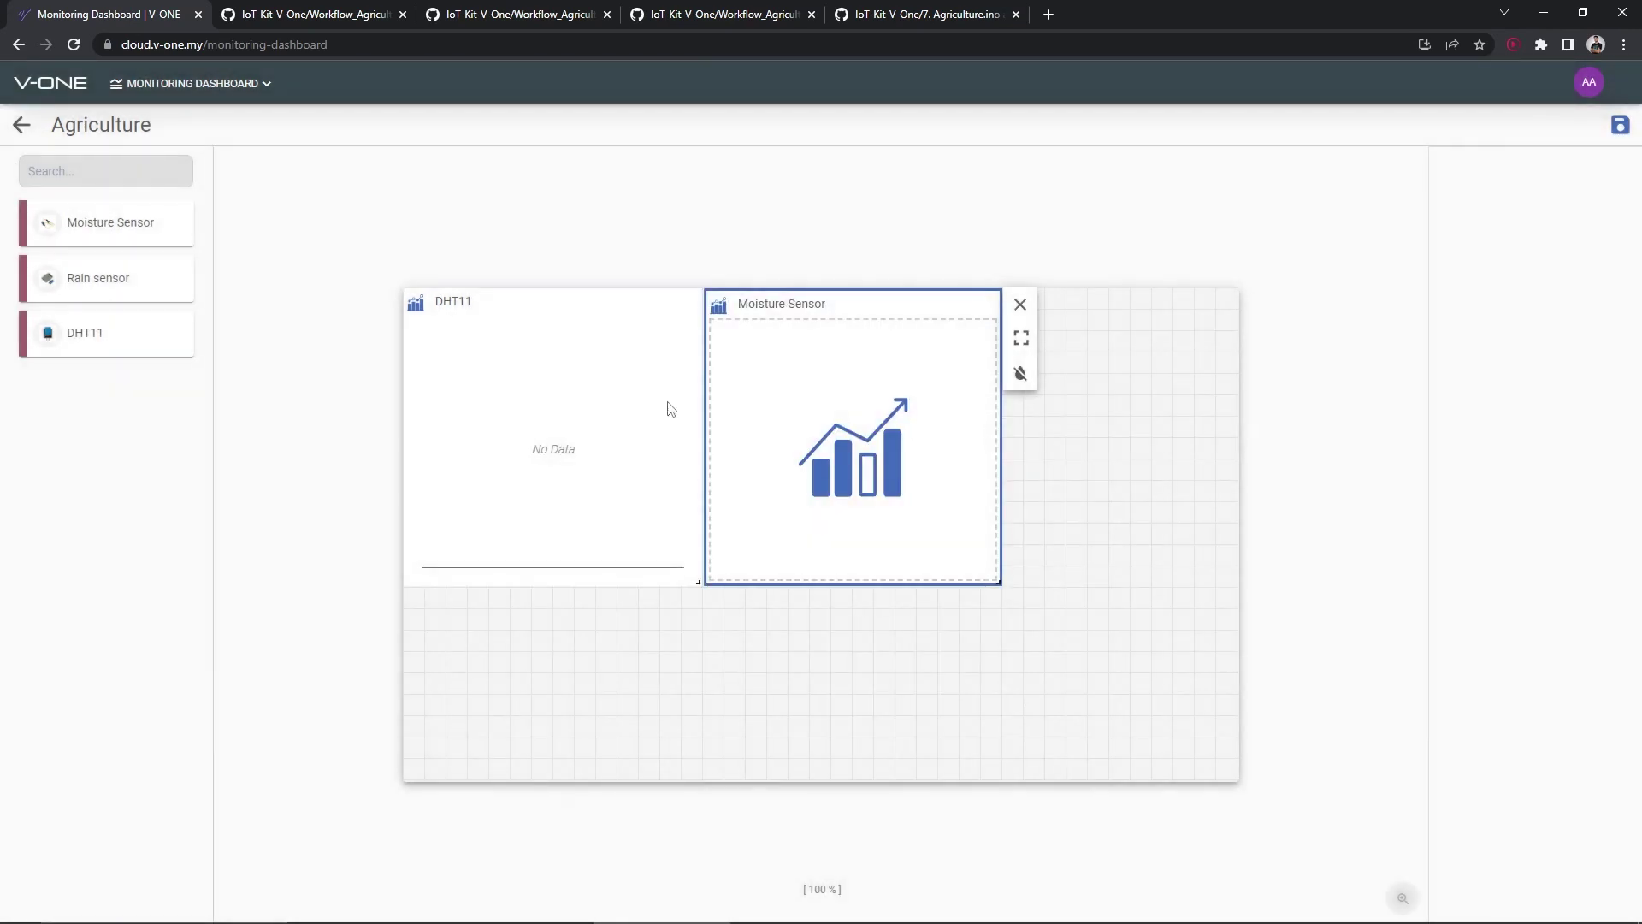
left_click_drag(98, 232, 839, 357)
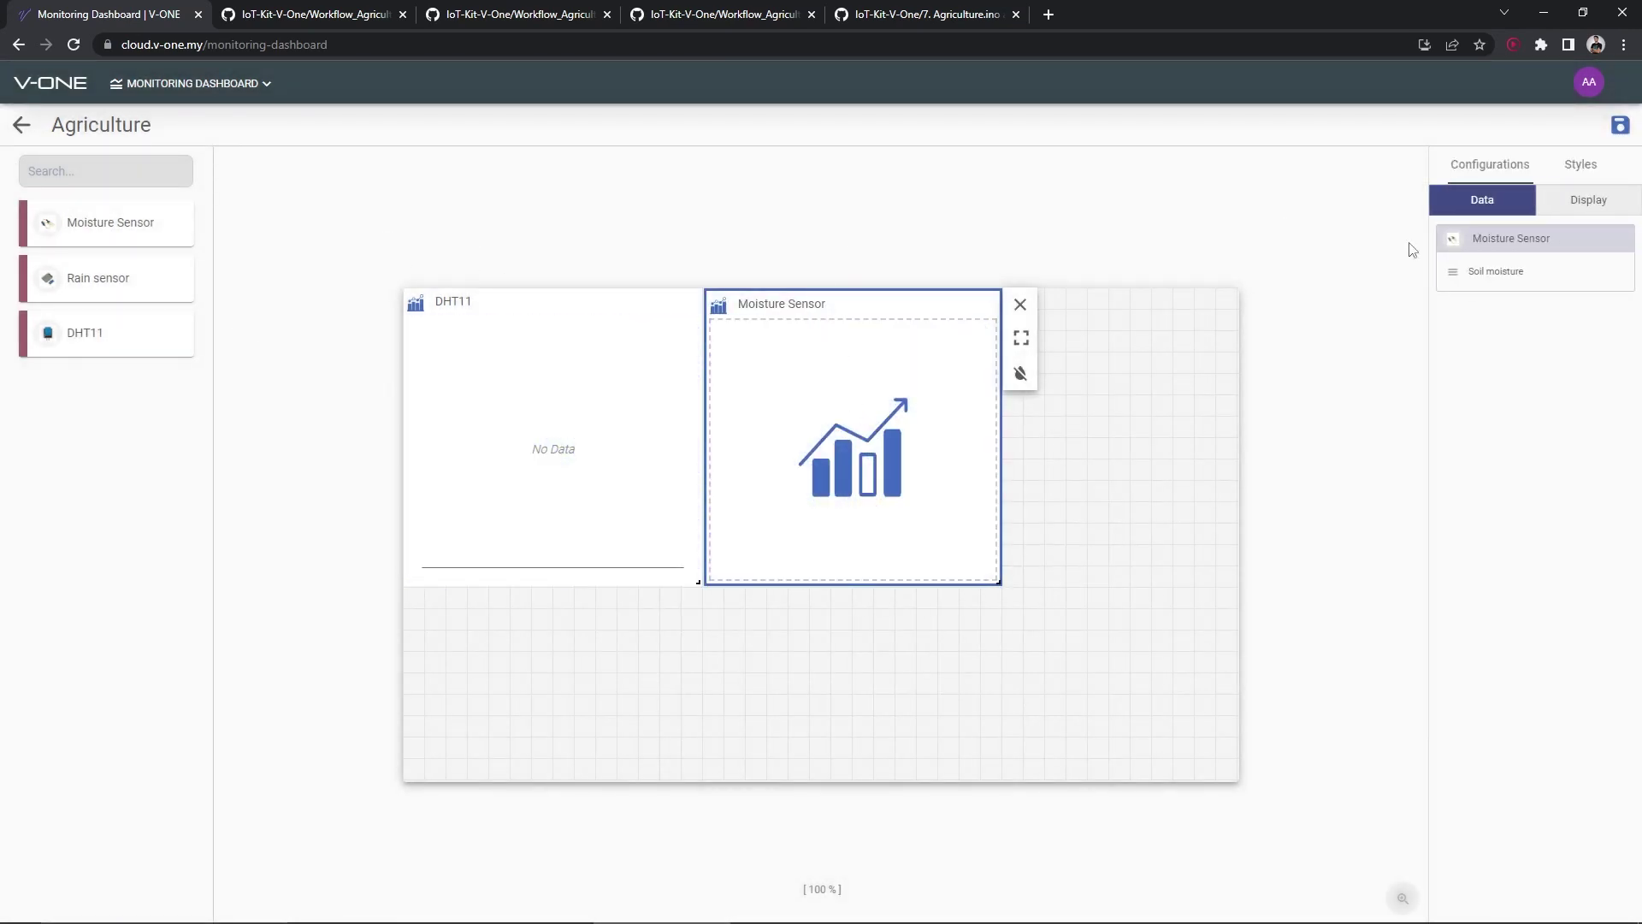
left_click(1452, 272)
left_click(521, 231)
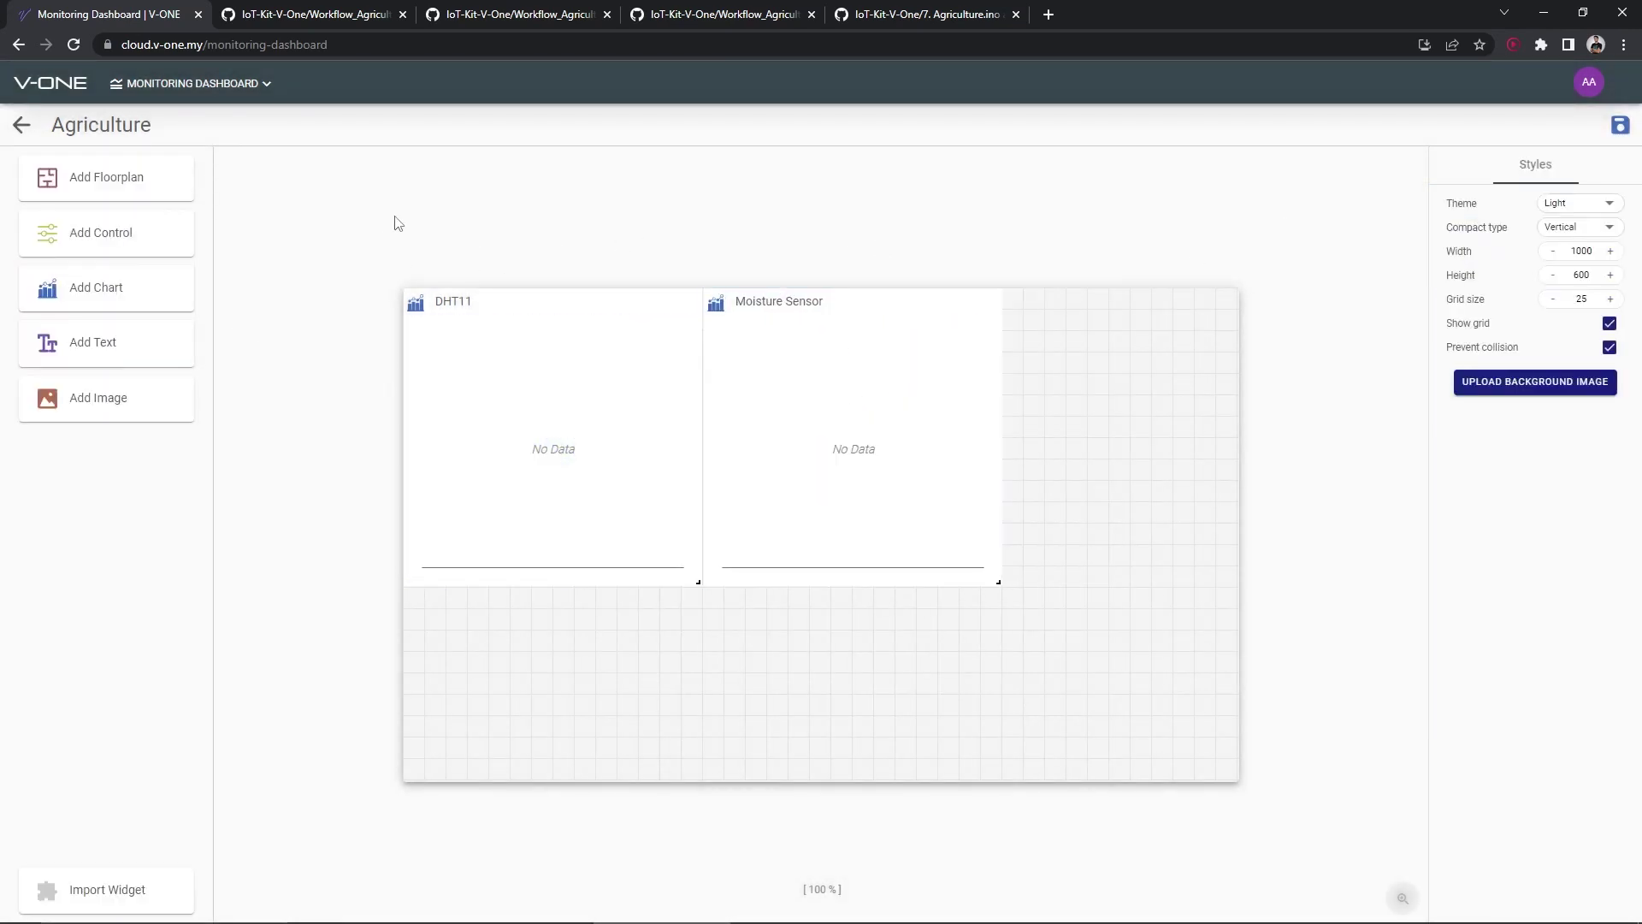
Add a taller Rain Sensor chart fed by Rain sensor data, then save the dashboard
left_click_drag(117, 288, 1104, 358)
left_click_drag(1171, 460, 1223, 574)
left_click(1102, 292)
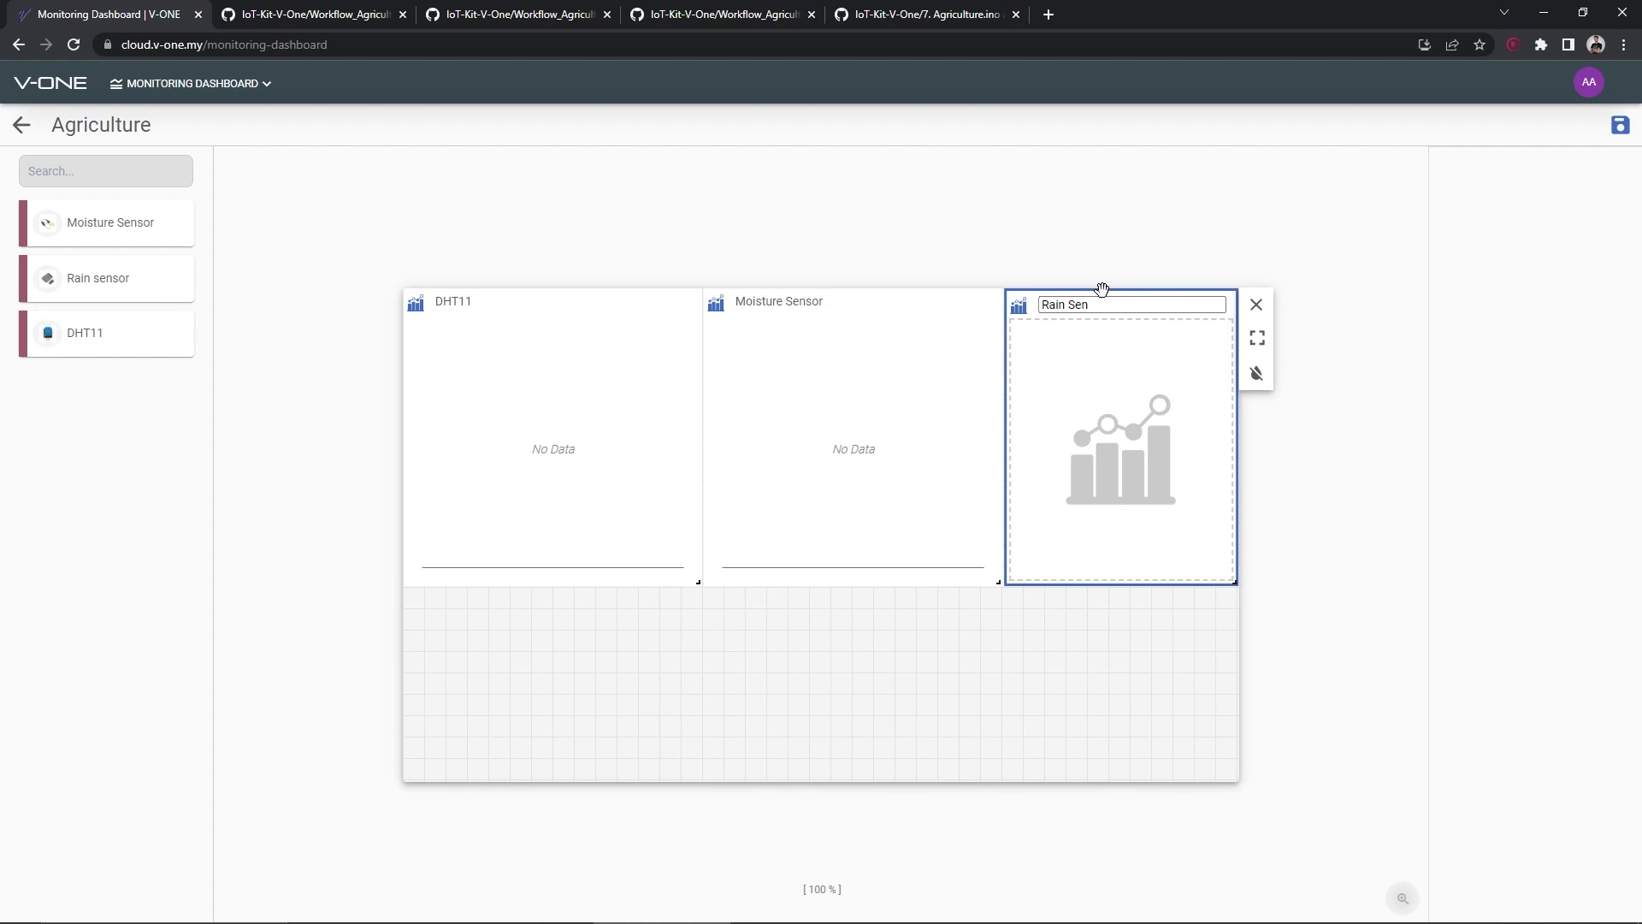
left_click(1101, 367)
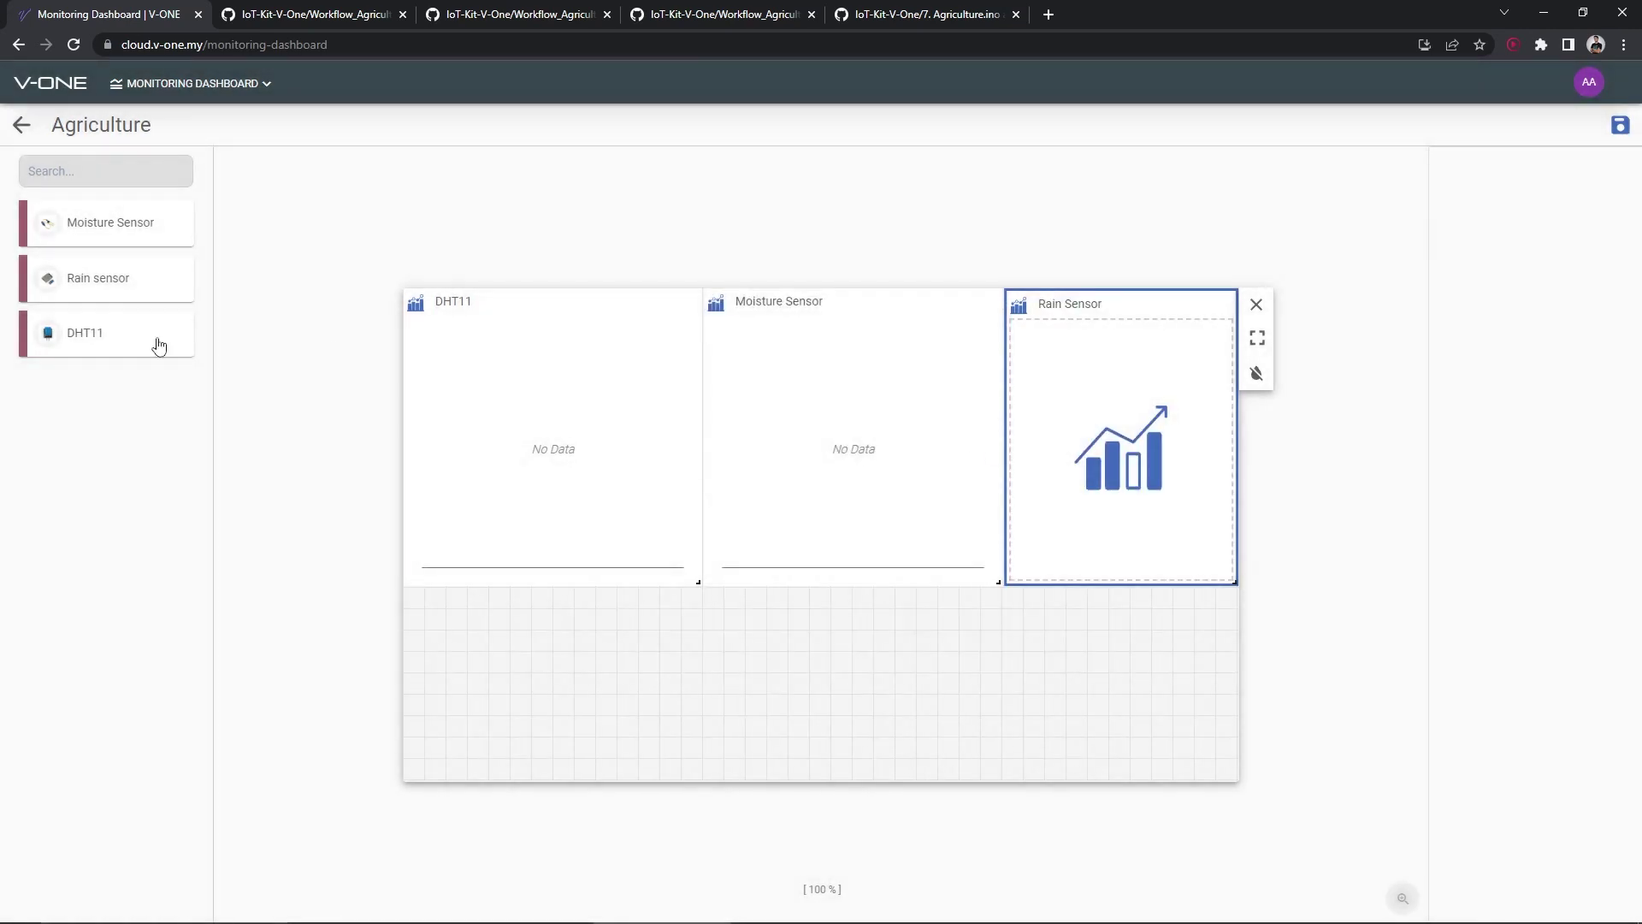
left_click_drag(103, 288, 1202, 414)
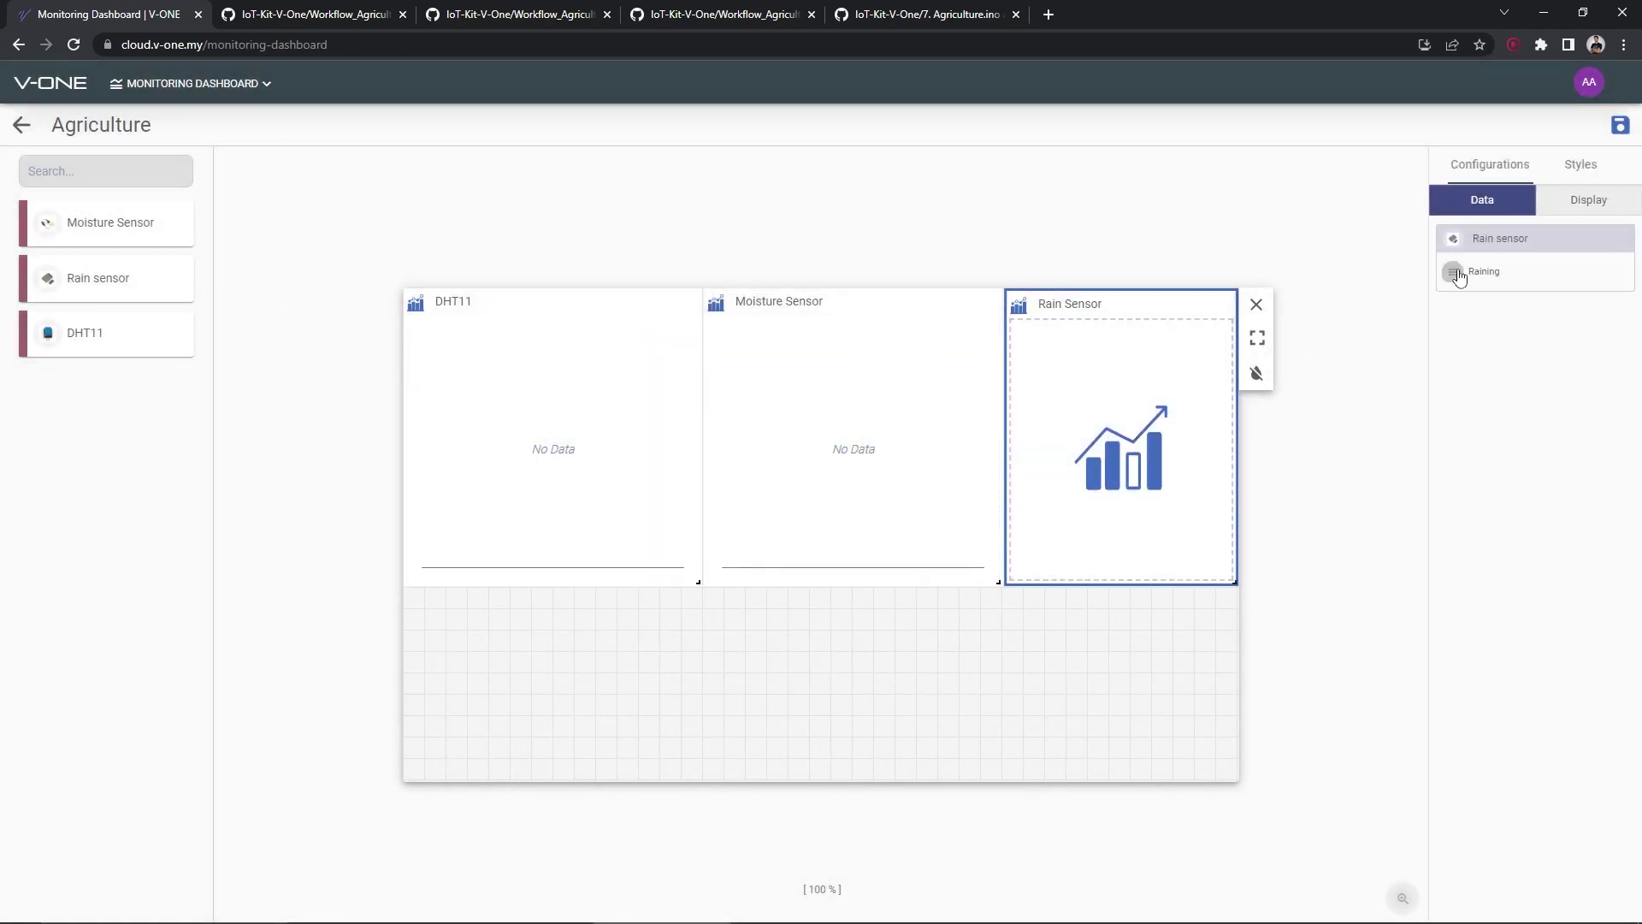
left_click(1453, 271)
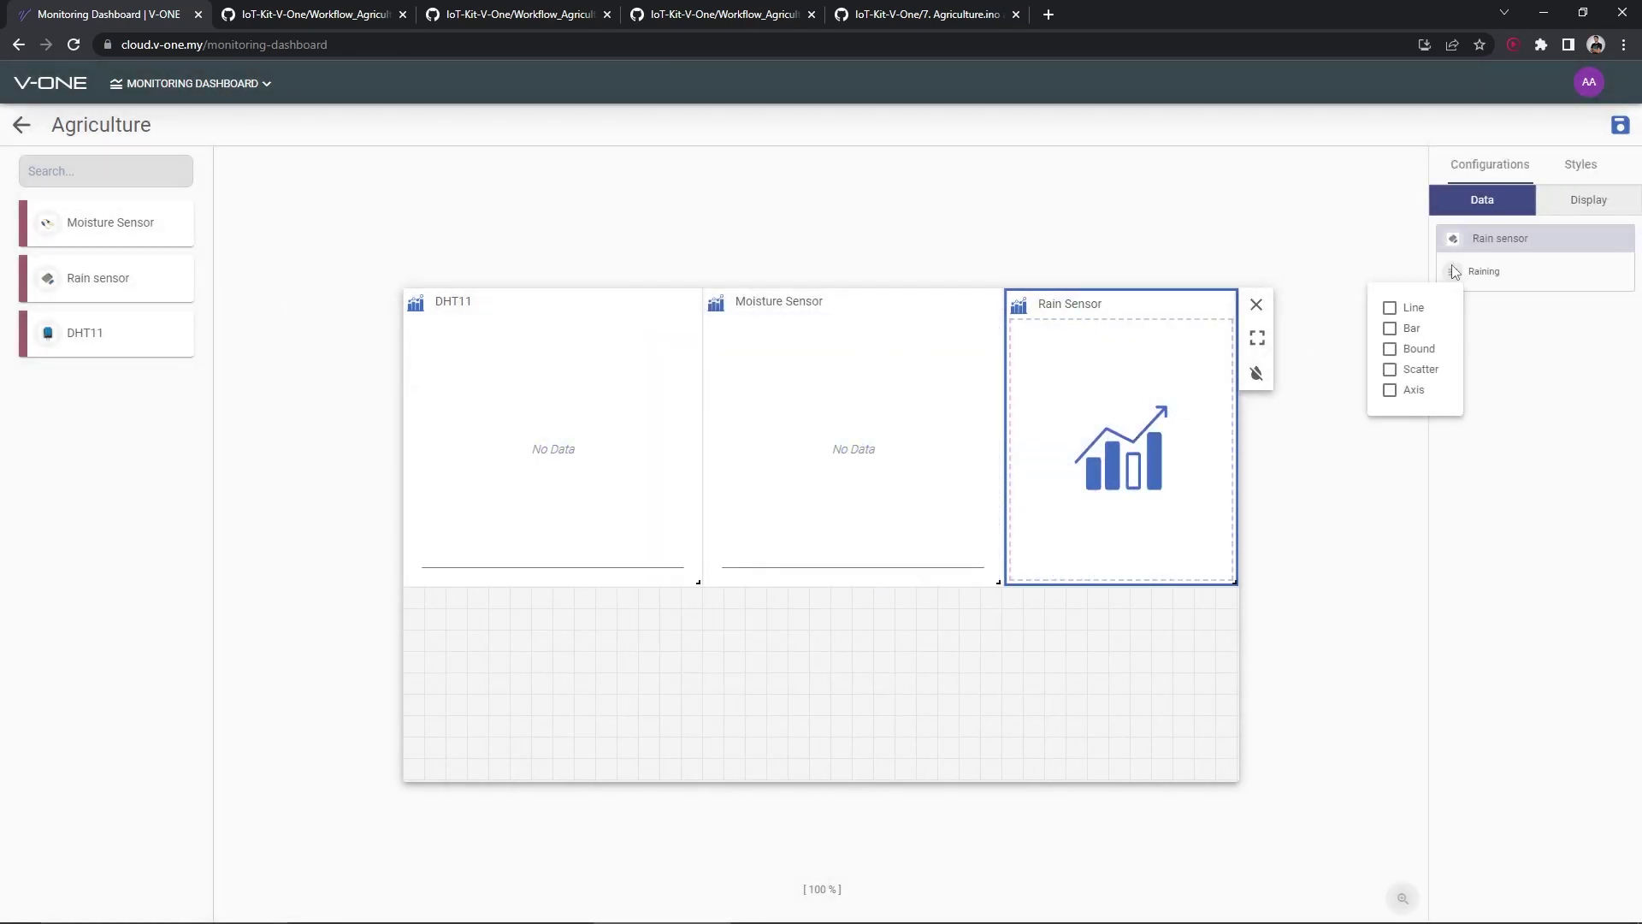
left_click(1621, 128)
left_click(1621, 128)
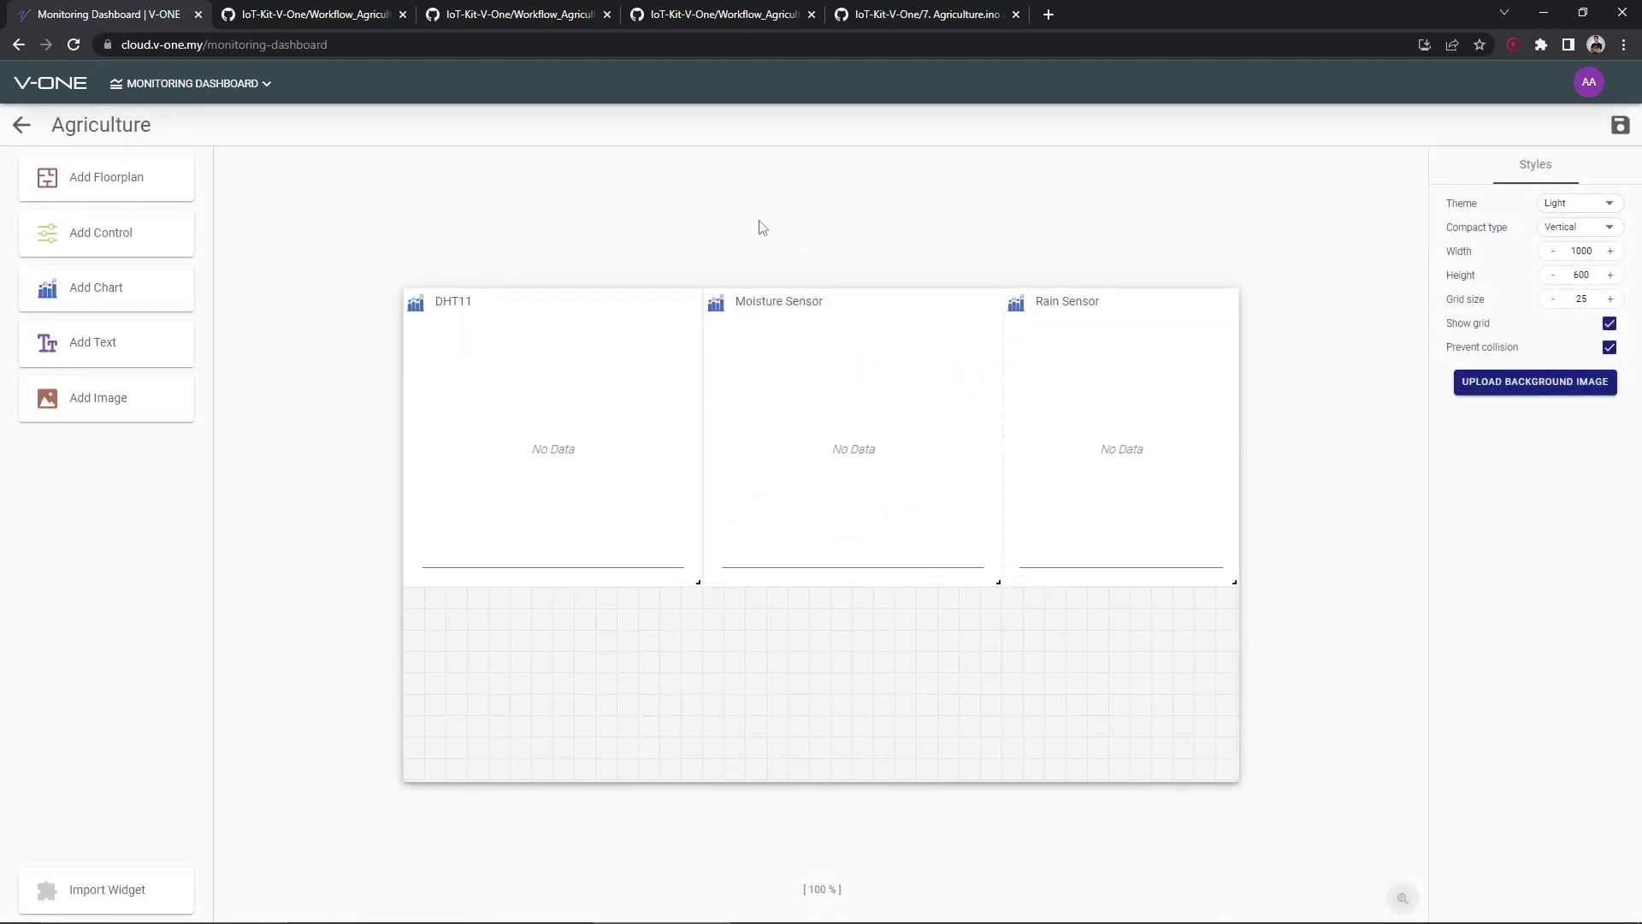
left_click(21, 124)
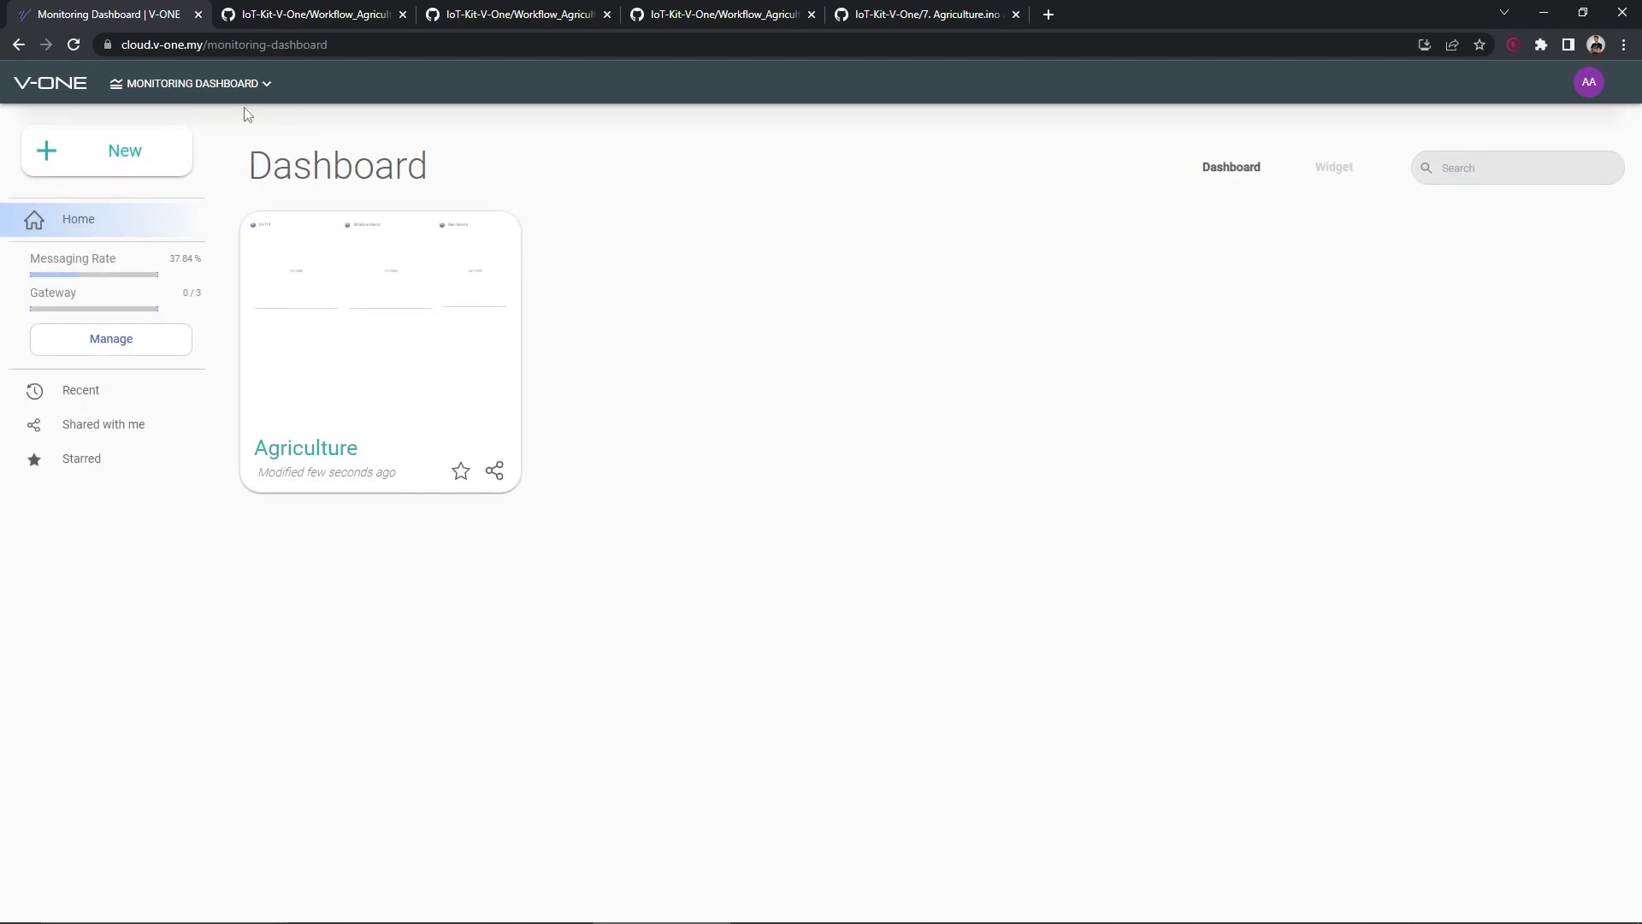
Create a workflow plan named Agriculture and open it for editing
left_click(224, 84)
left_click(753, 264)
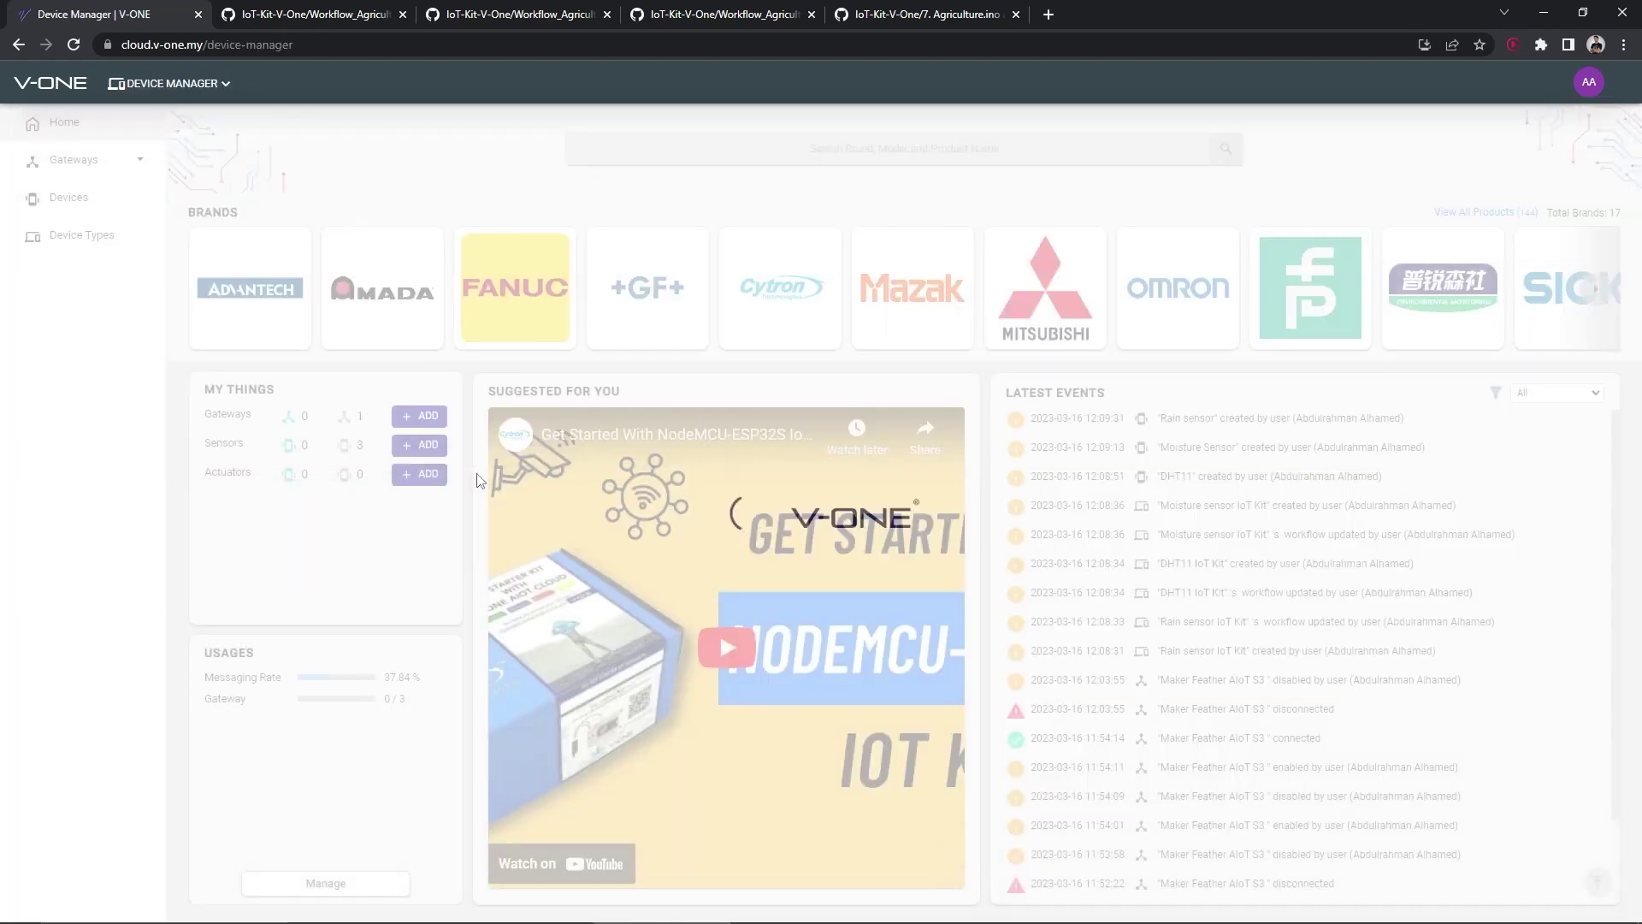
left_click(205, 879)
left_click(791, 342)
type("Agriculture")
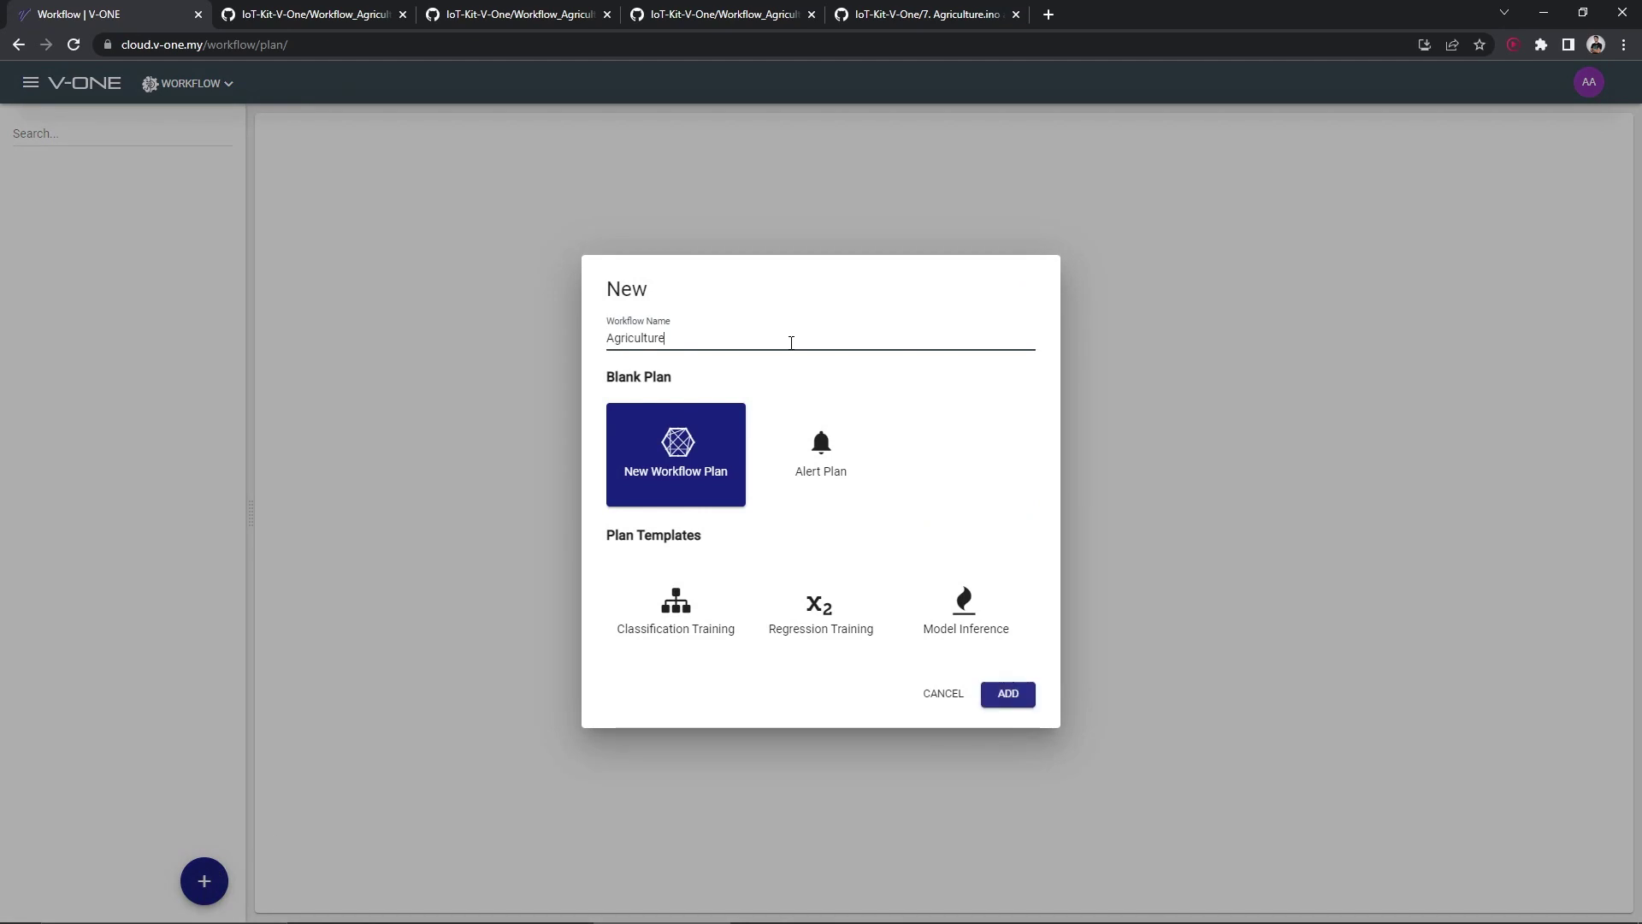
left_click(983, 693)
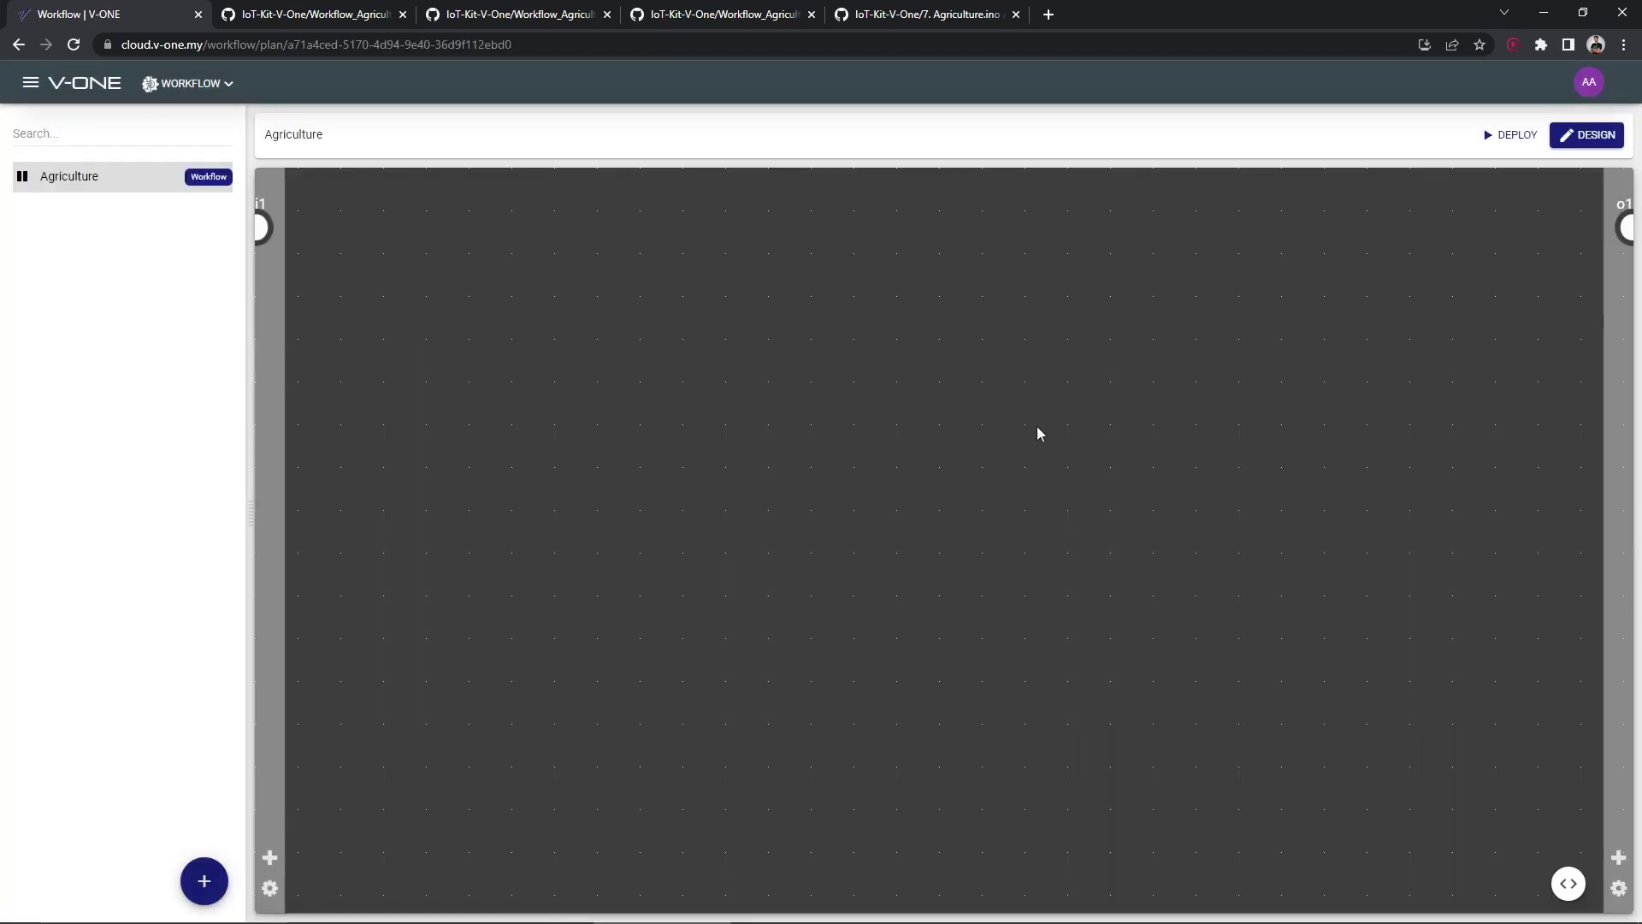
left_click(1587, 135)
left_click(162, 216)
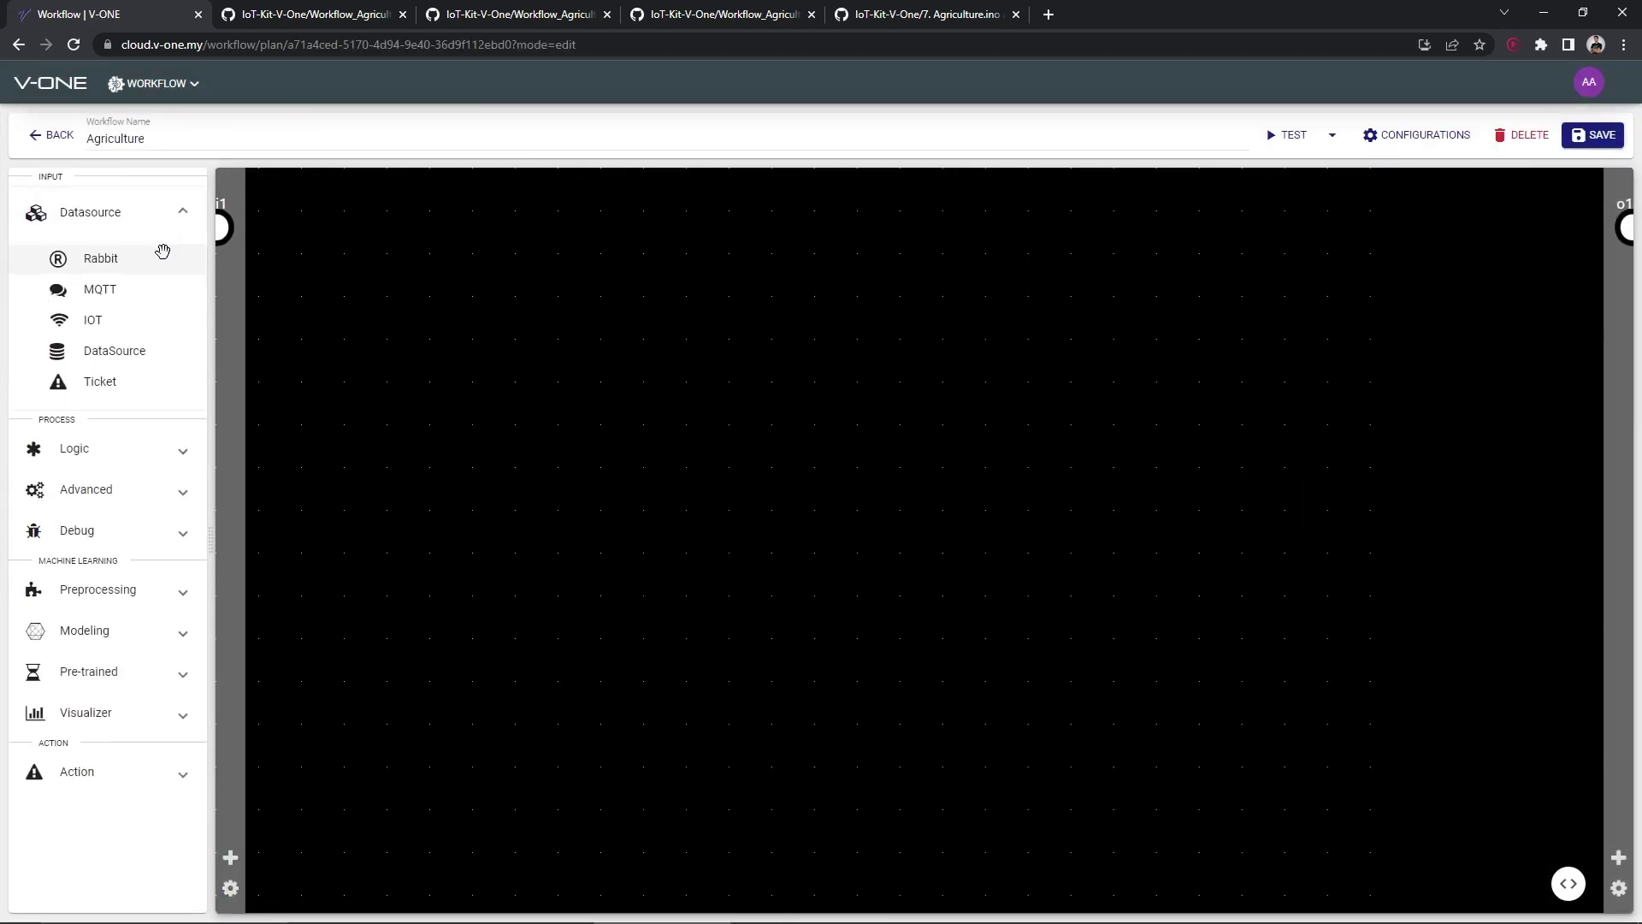
Place a DataSource node, Python nodes and an Email node on the canvas
left_click_drag(125, 351, 476, 419)
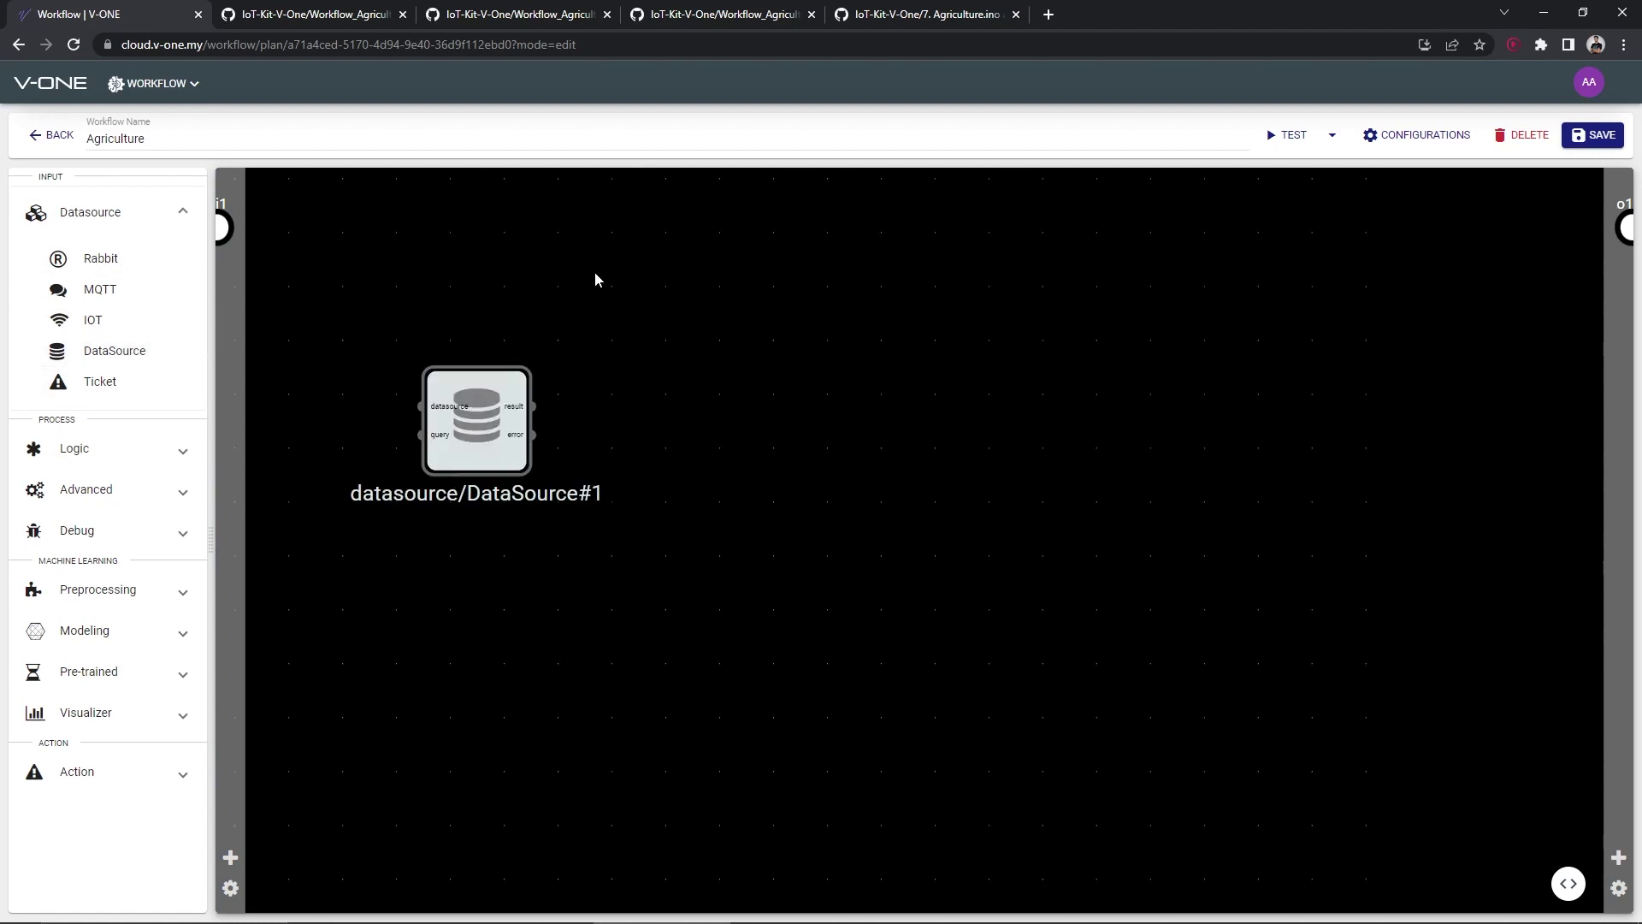
left_click(158, 496)
left_click_drag(117, 574, 855, 492)
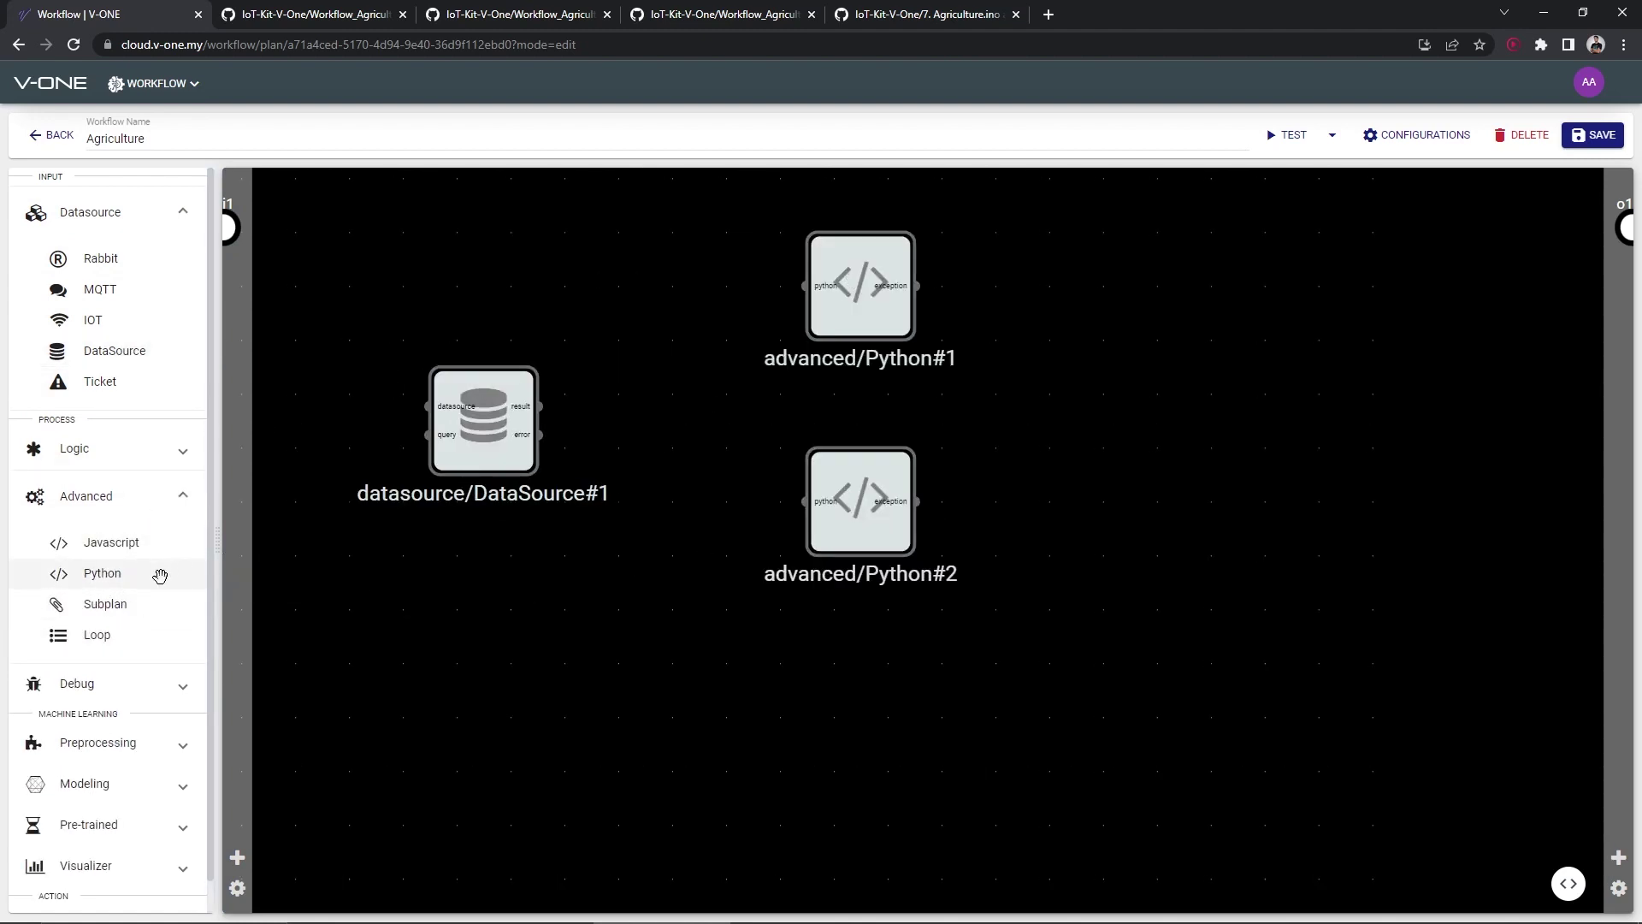
scroll(129, 770, "down", 1)
left_click(85, 891)
scroll(108, 813, "down", 2)
left_click_drag(101, 792, 1215, 401)
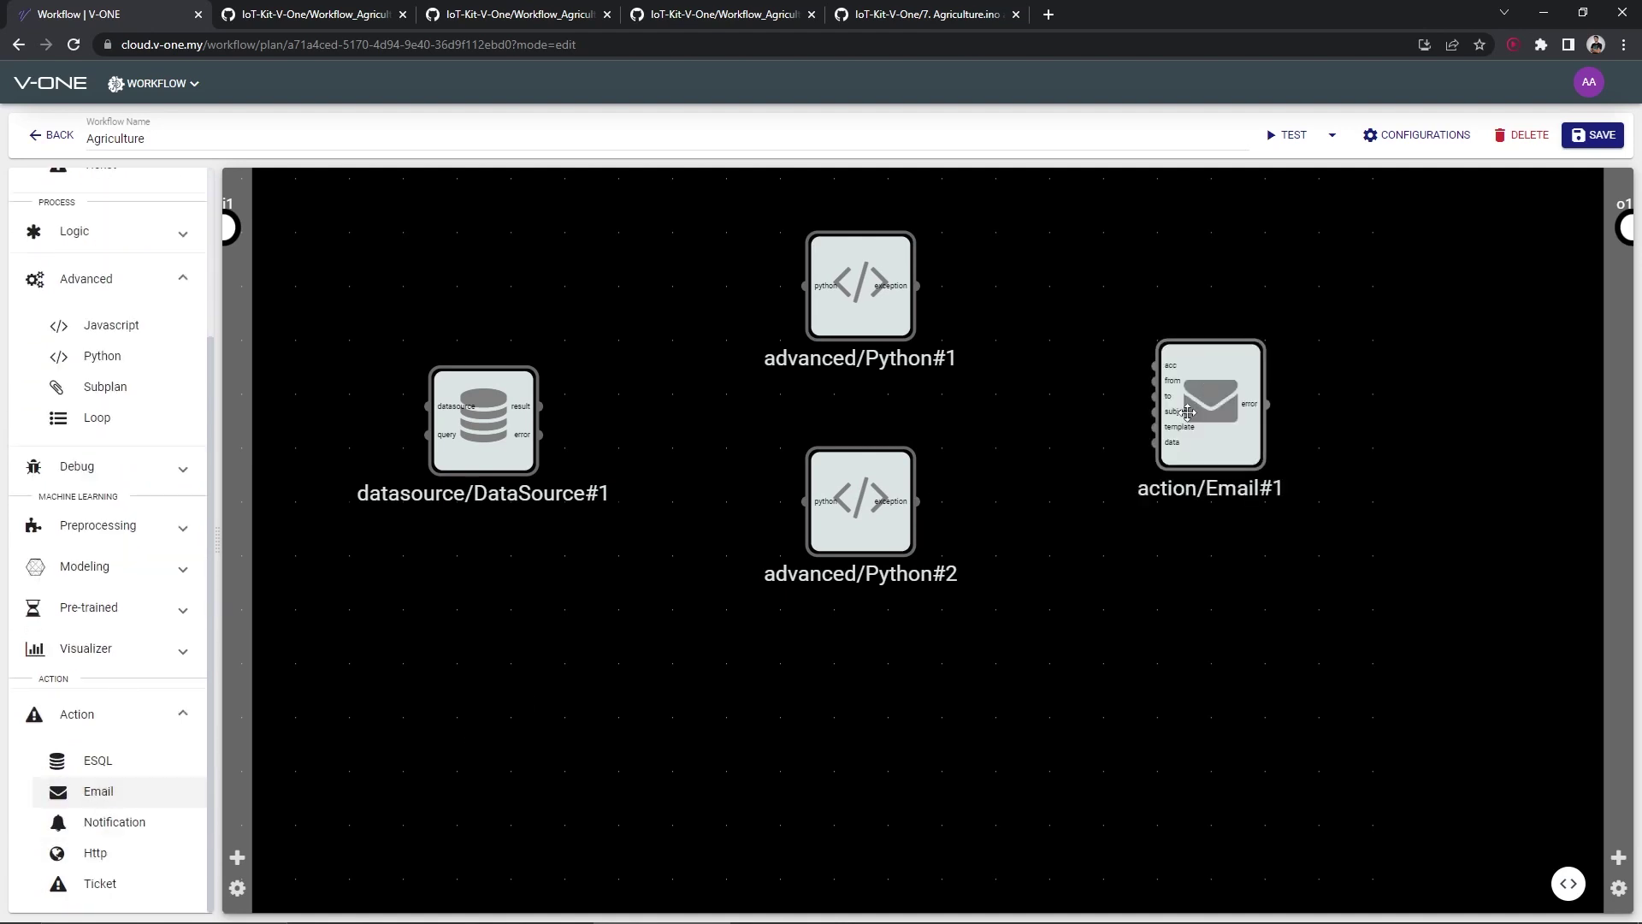
Set DataSource#1 to read from the DHT11 sensor
double_click(490, 405)
left_click(320, 313)
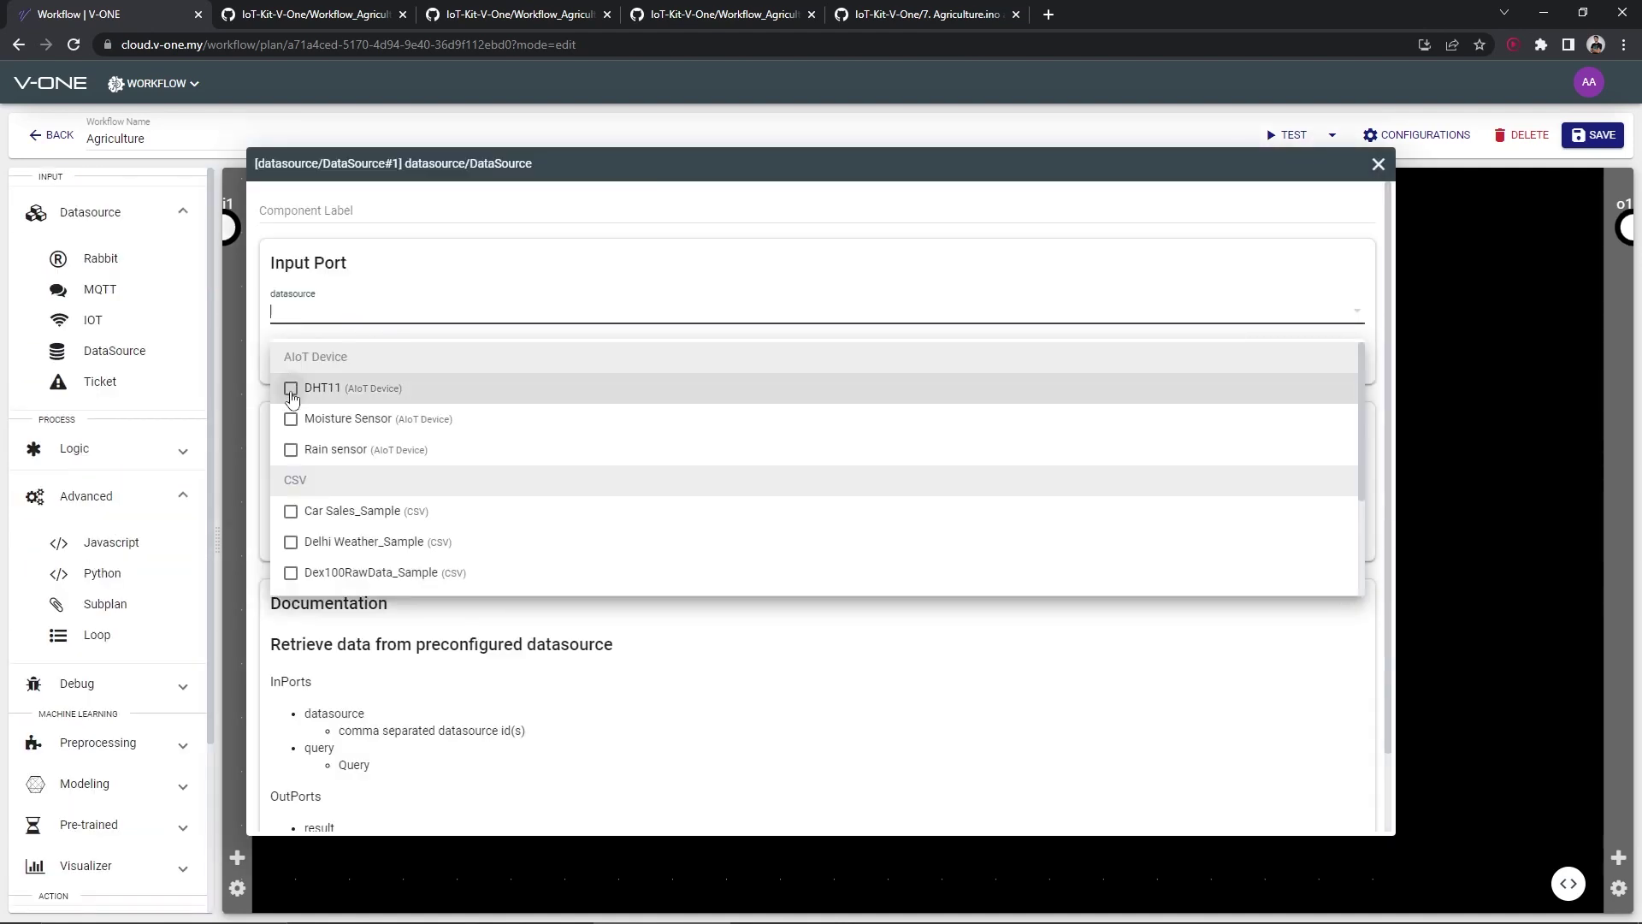
left_click(520, 248)
left_click(1377, 164)
Give Python#1 an input parameter and paste the temperature-threshold code (threshold 35)
double_click(852, 284)
left_click(356, 306)
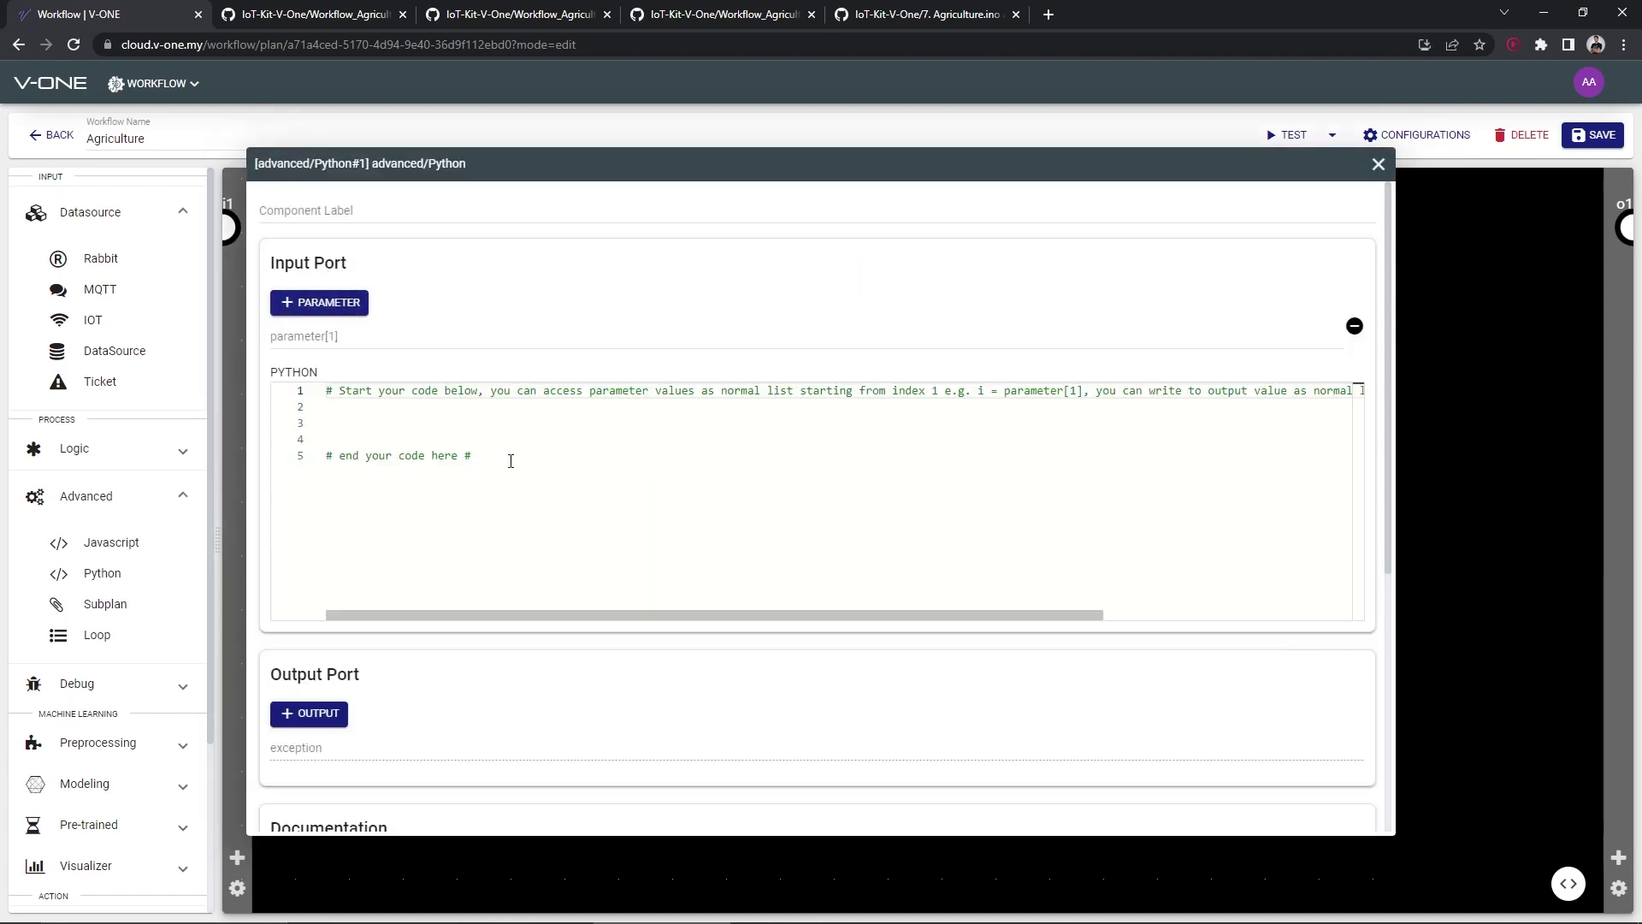
left_click(510, 458)
key("ctrl+a")
key("ctrl+c")
left_click(316, 15)
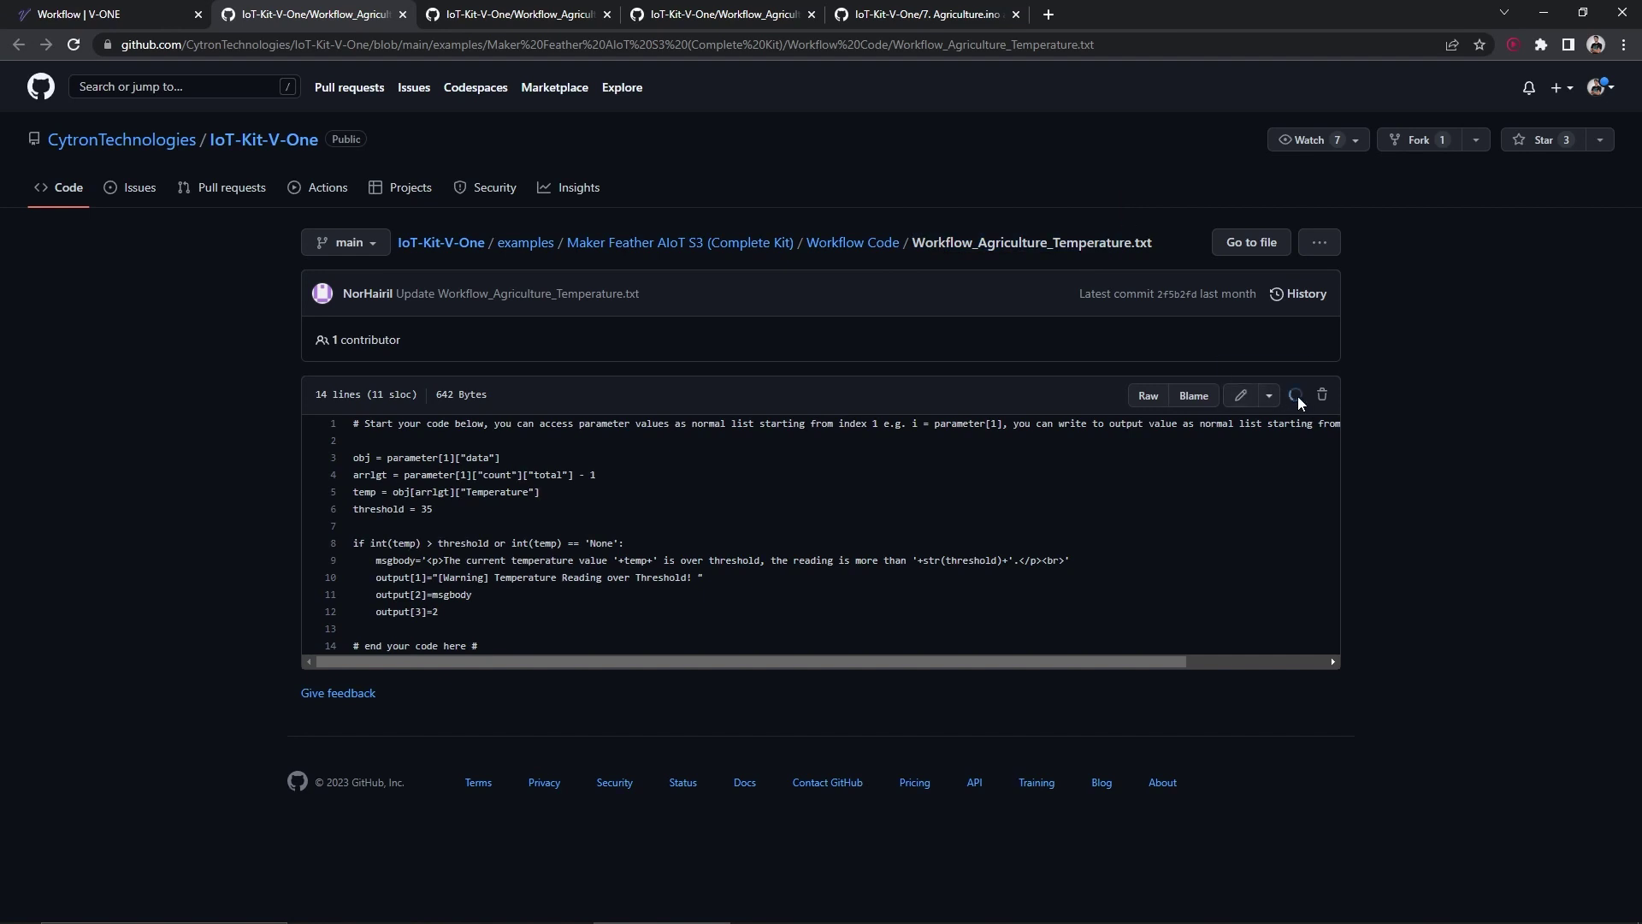
left_click(111, 14)
key("ctrl+v")
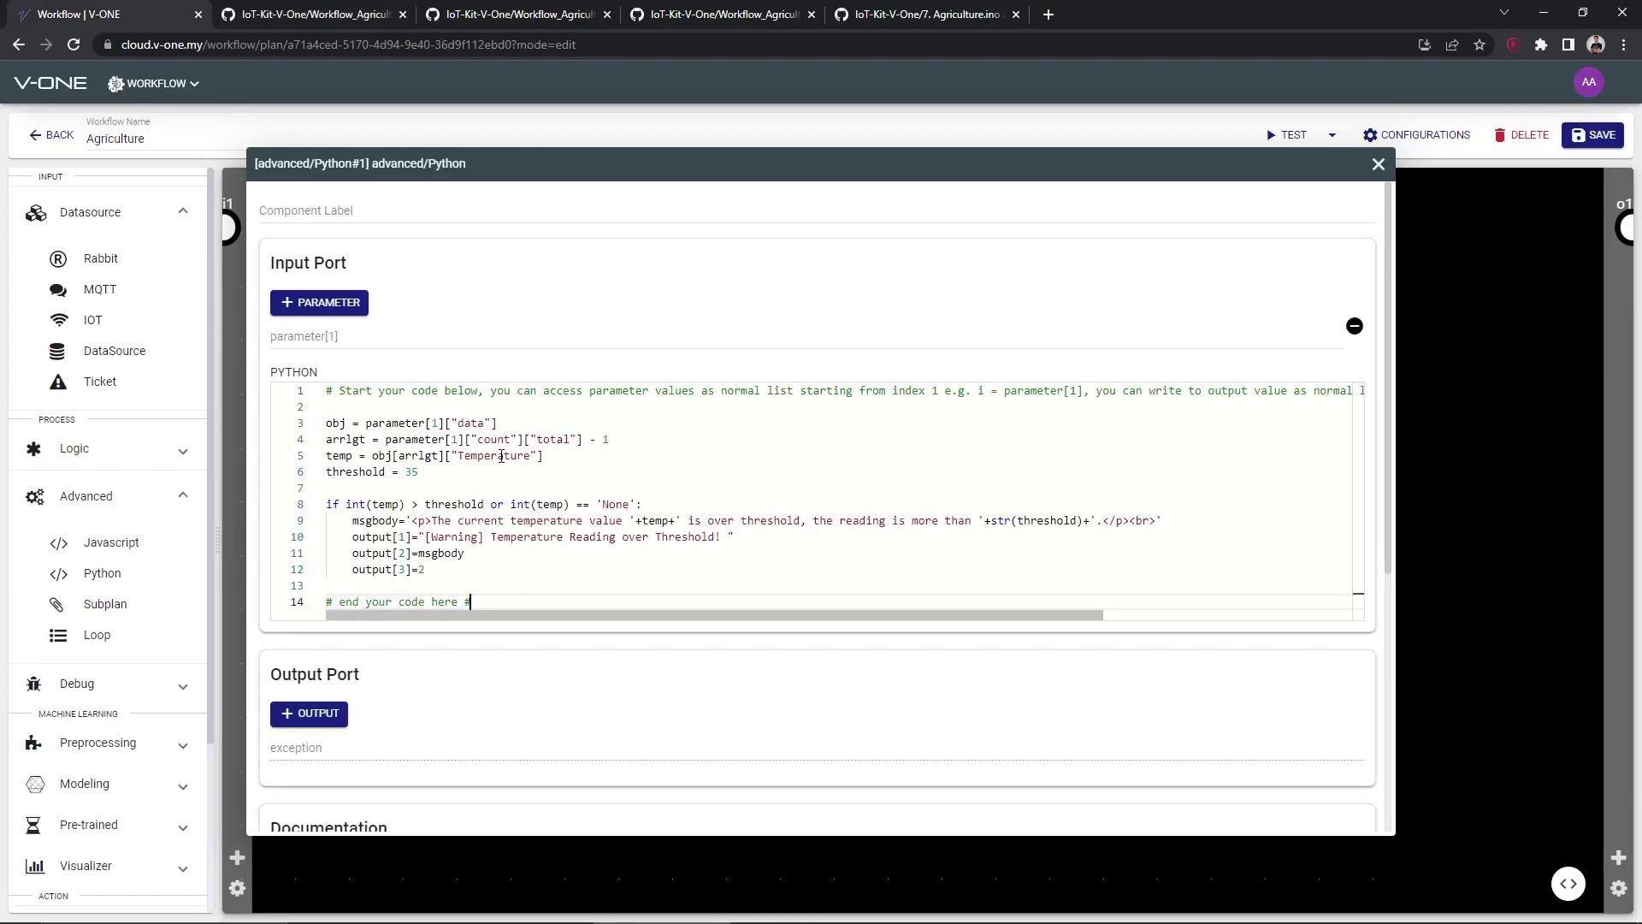
left_click_drag(419, 473, 326, 476)
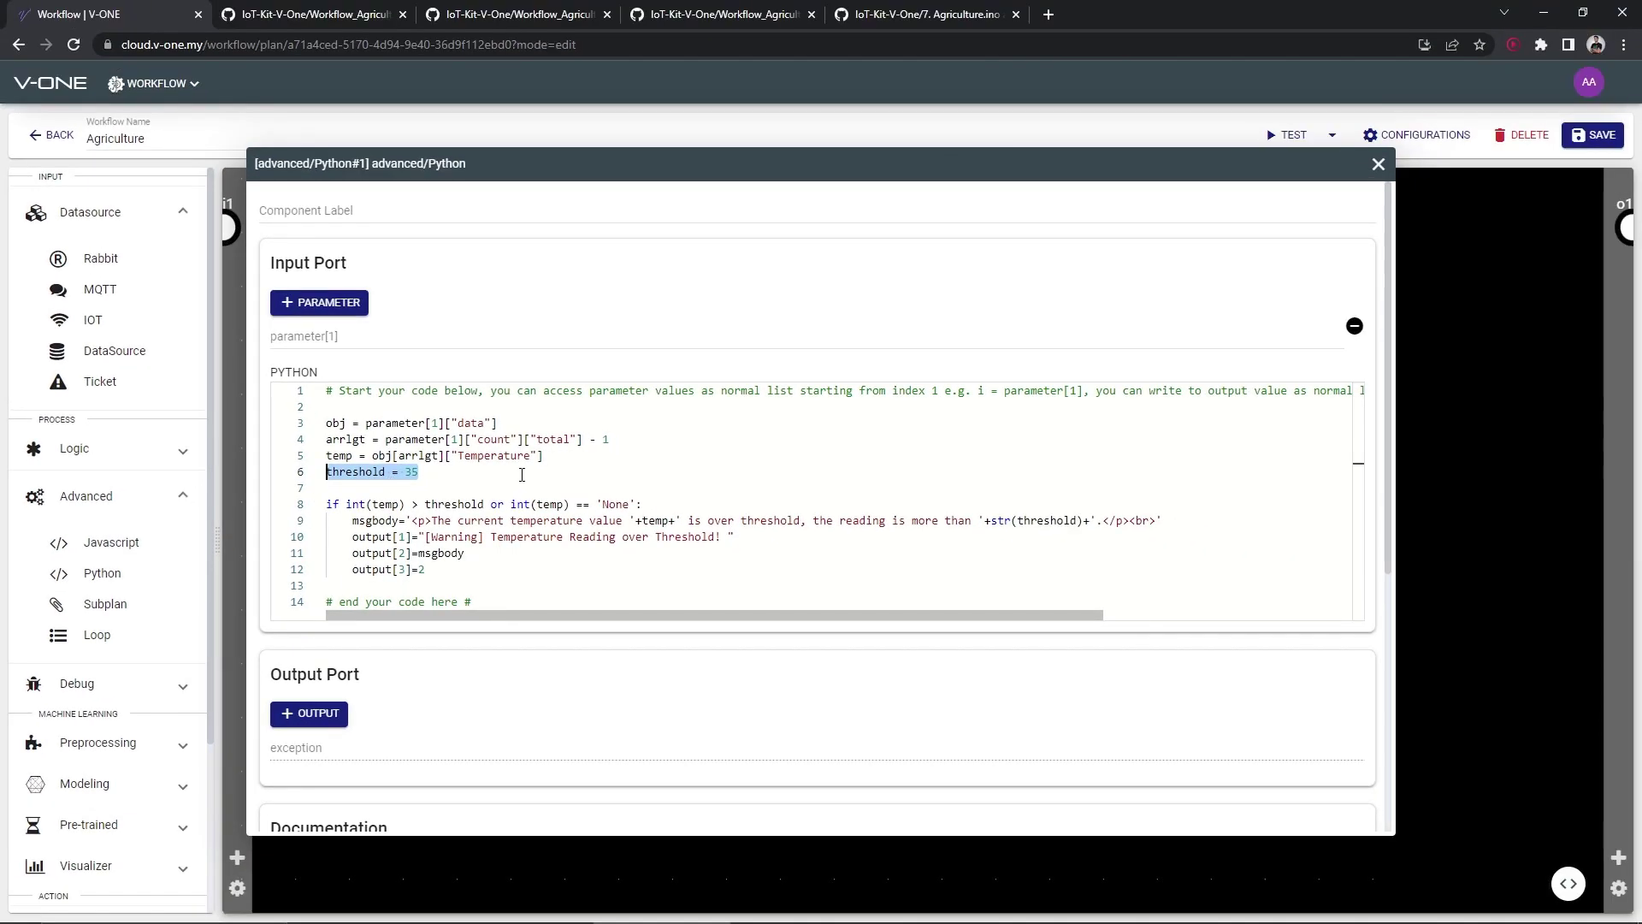
left_click(521, 474)
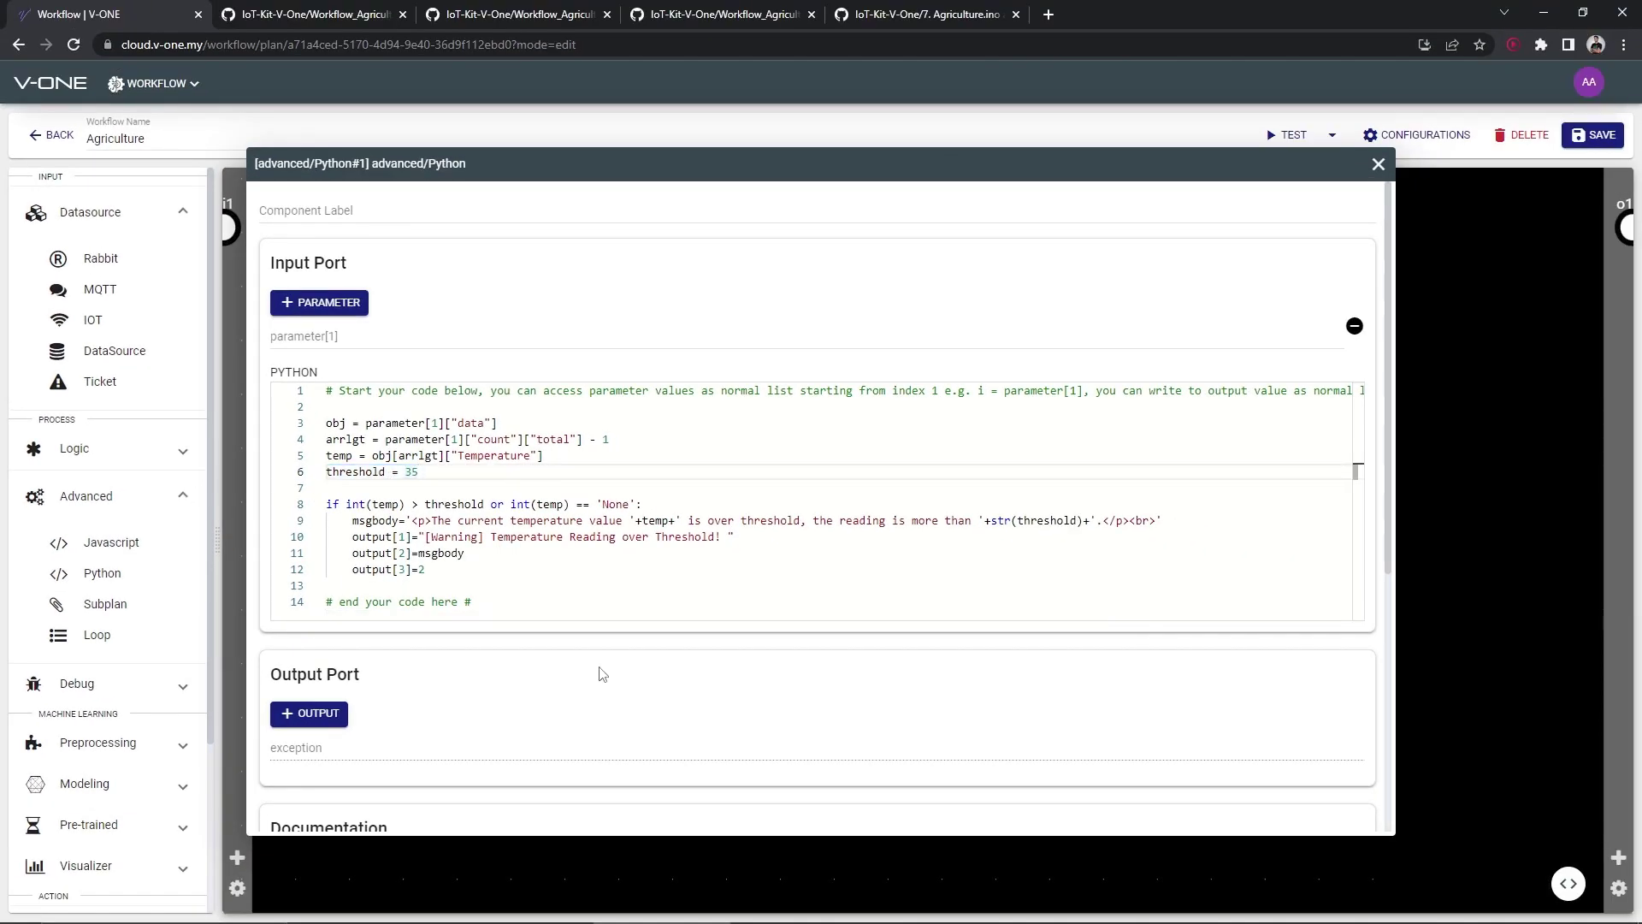
Add outputs to Python#1 so it has three in total
scroll(602, 674, "down", 2)
left_click(308, 572)
left_click(309, 571)
left_click(309, 571)
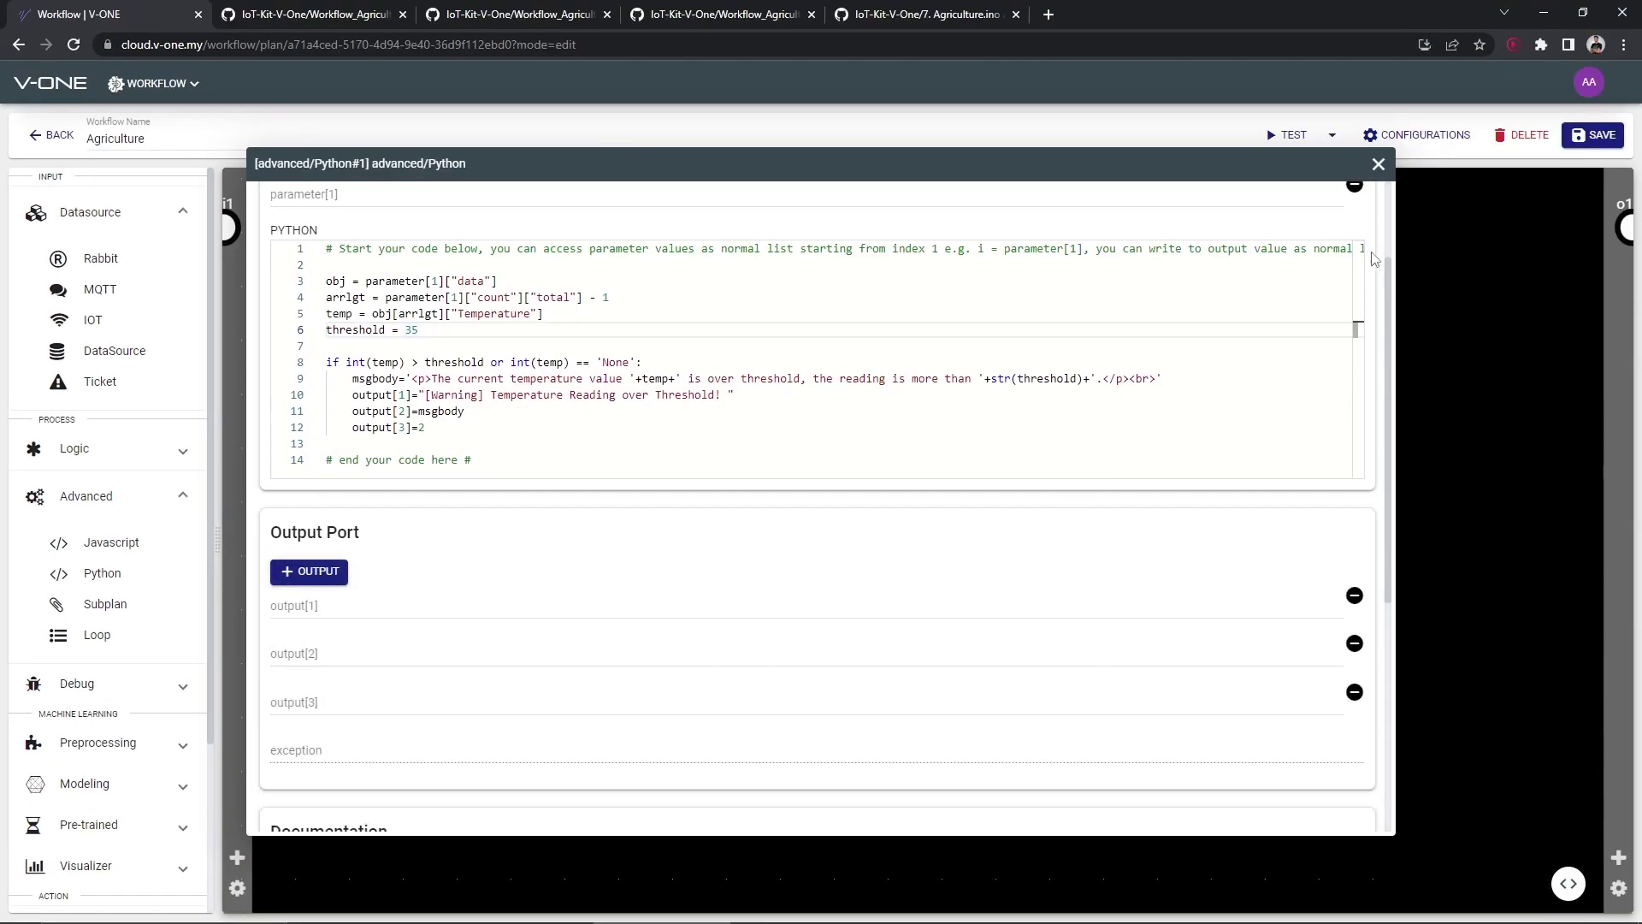
left_click(1378, 175)
double_click(859, 471)
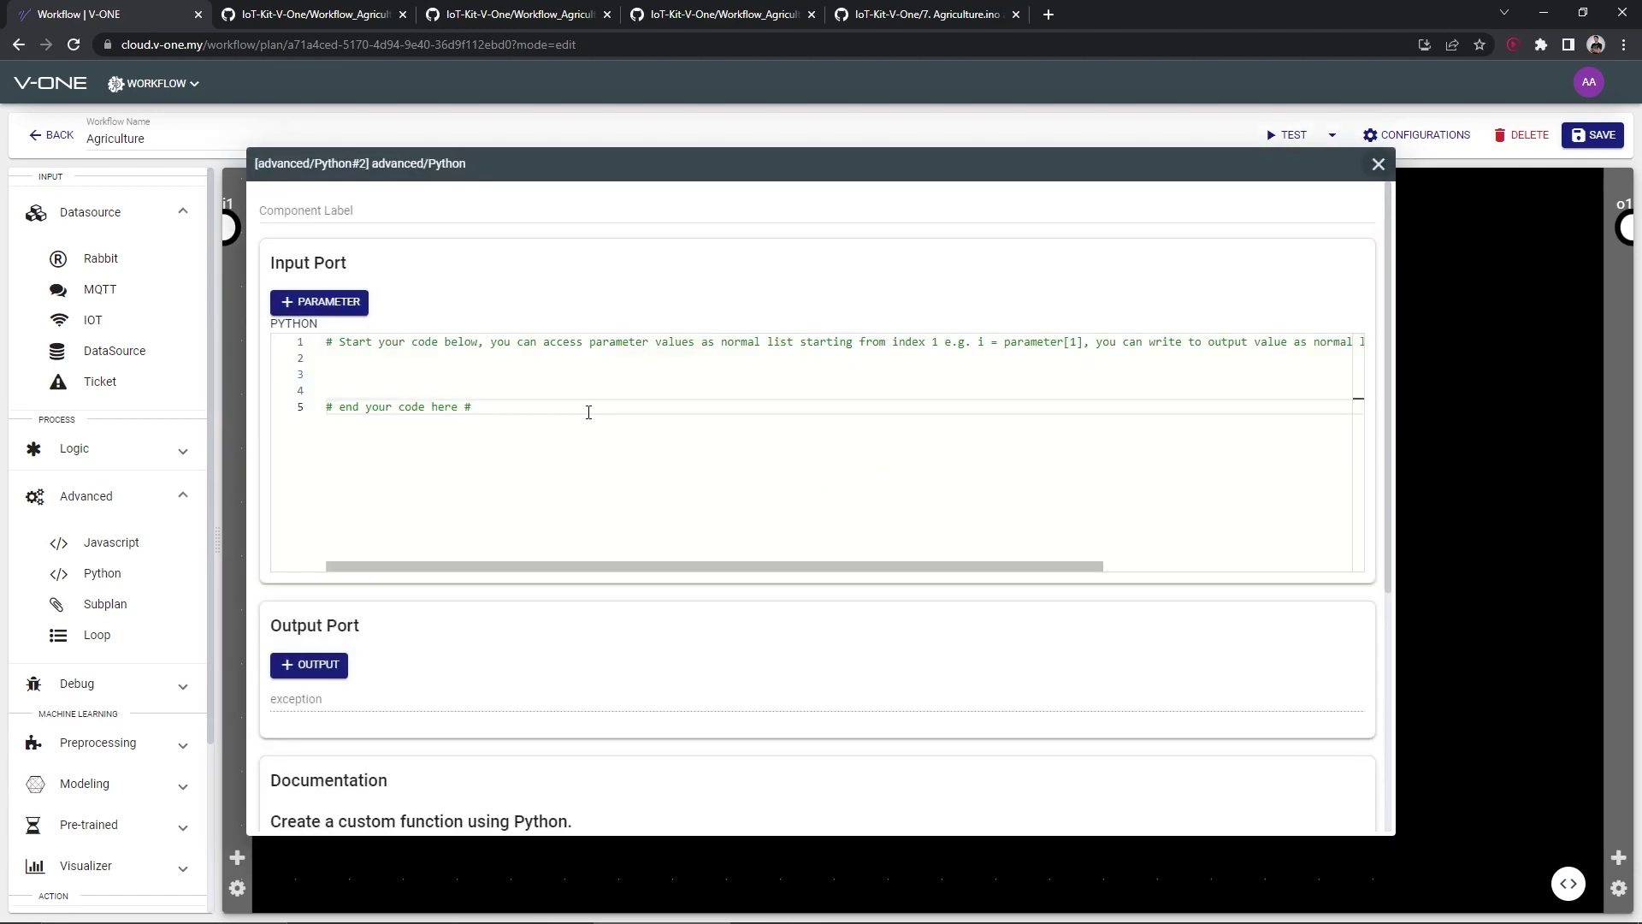
Give Python#2 an input parameter and replace its template with the humidity-threshold code
left_click(332, 307)
left_click(518, 14)
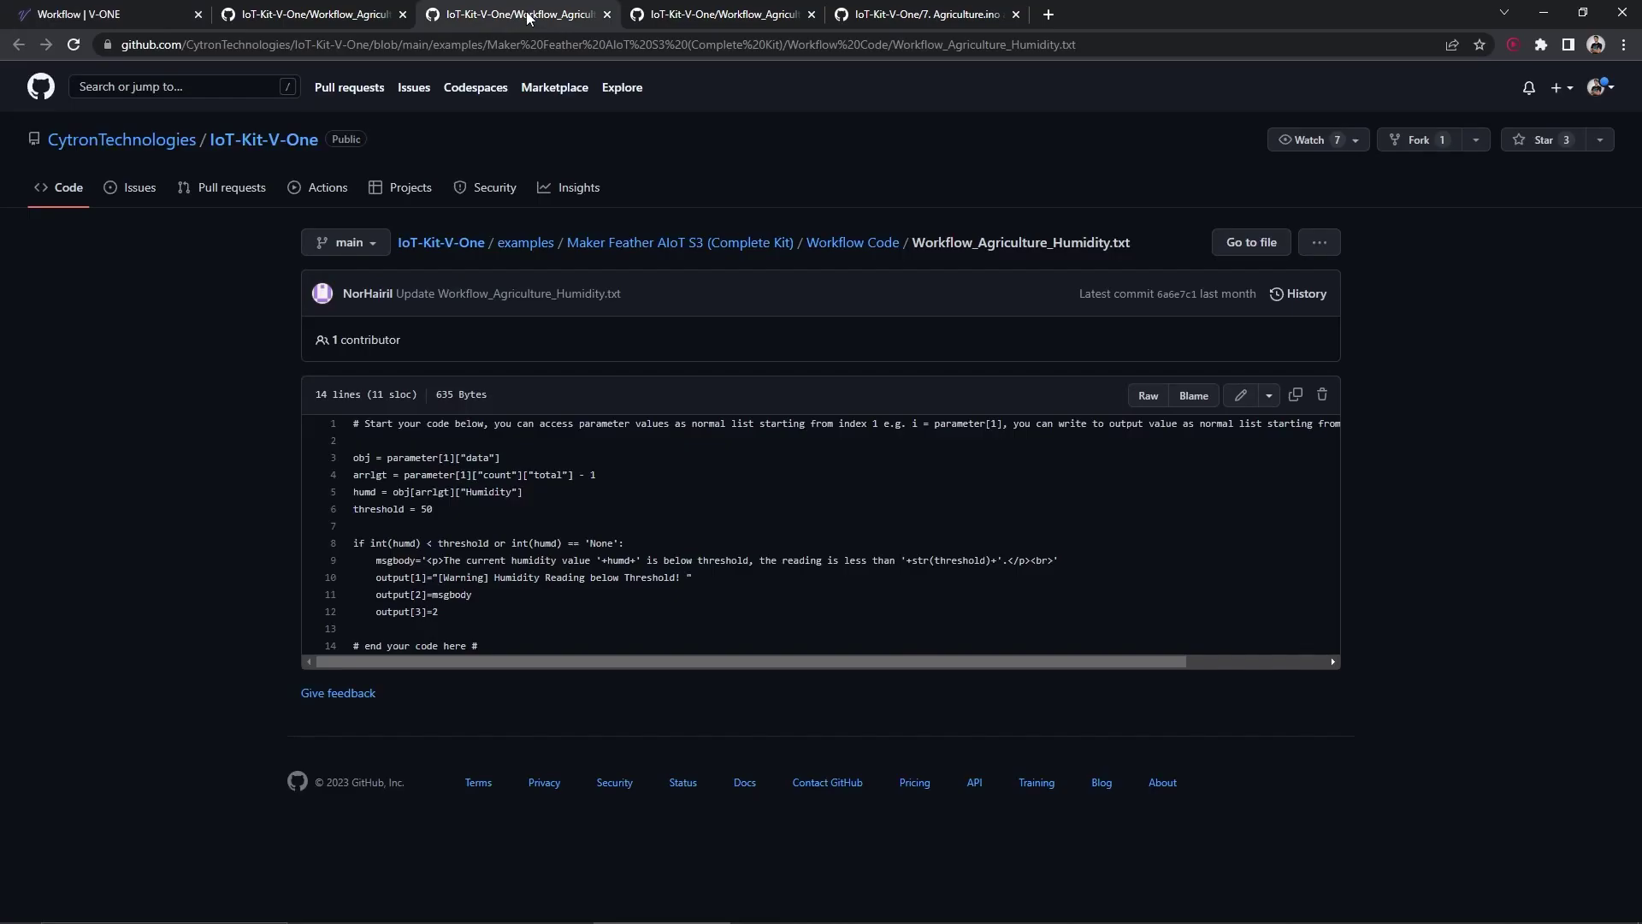
left_click(111, 14)
left_click(554, 470)
key("ctrl+a")
key("ctrl+c")
key("BackSpace")
key("ctrl+v")
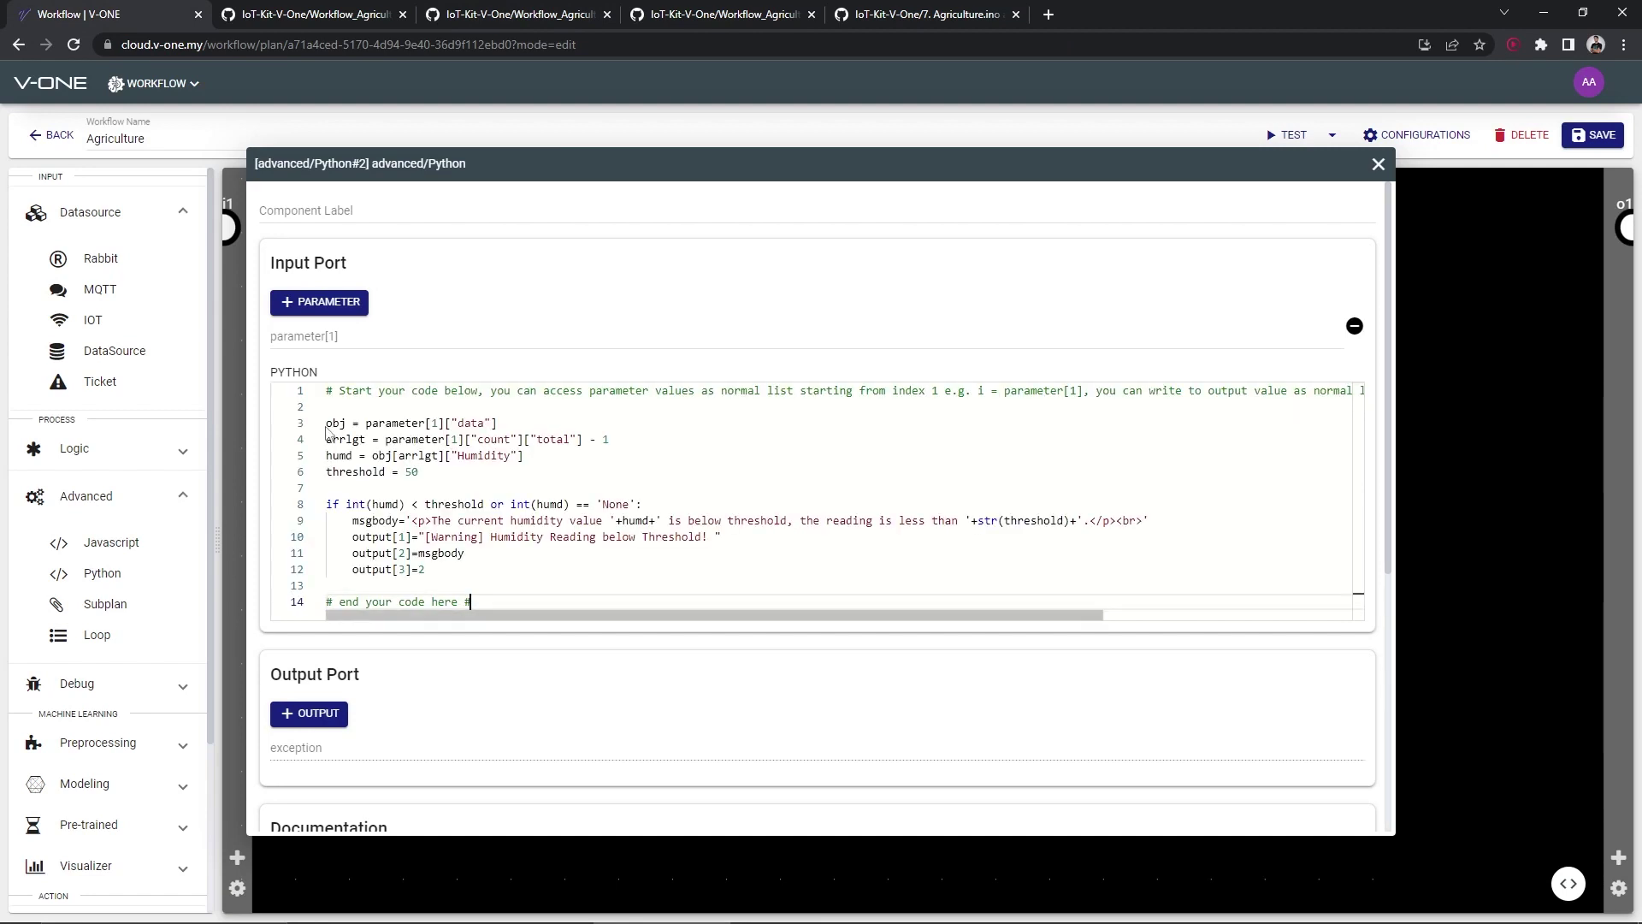
Add three outputs to Python#2 and place a second Email node on the canvas
left_click(309, 713)
scroll(316, 650, "down", 2)
left_click(309, 571)
left_click(309, 571)
left_click(1378, 164)
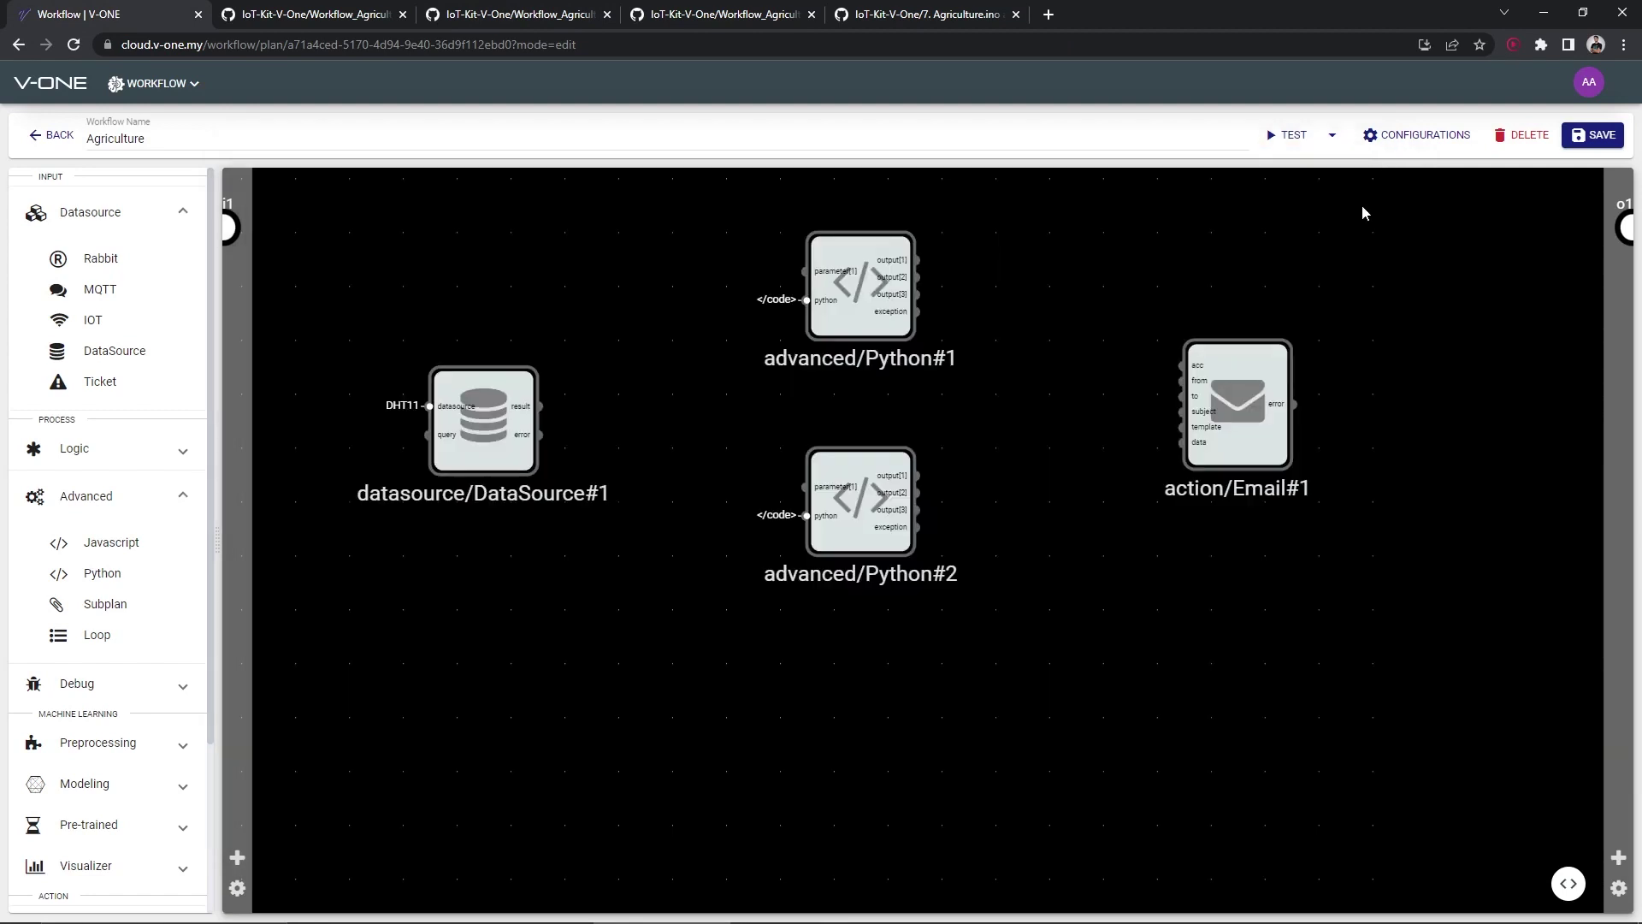
scroll(123, 639, "down", 2)
left_click_drag(135, 865, 1210, 539)
Enter one recipient e-mail address in the 'to' field of both Email#1 and Email#2
double_click(1231, 342)
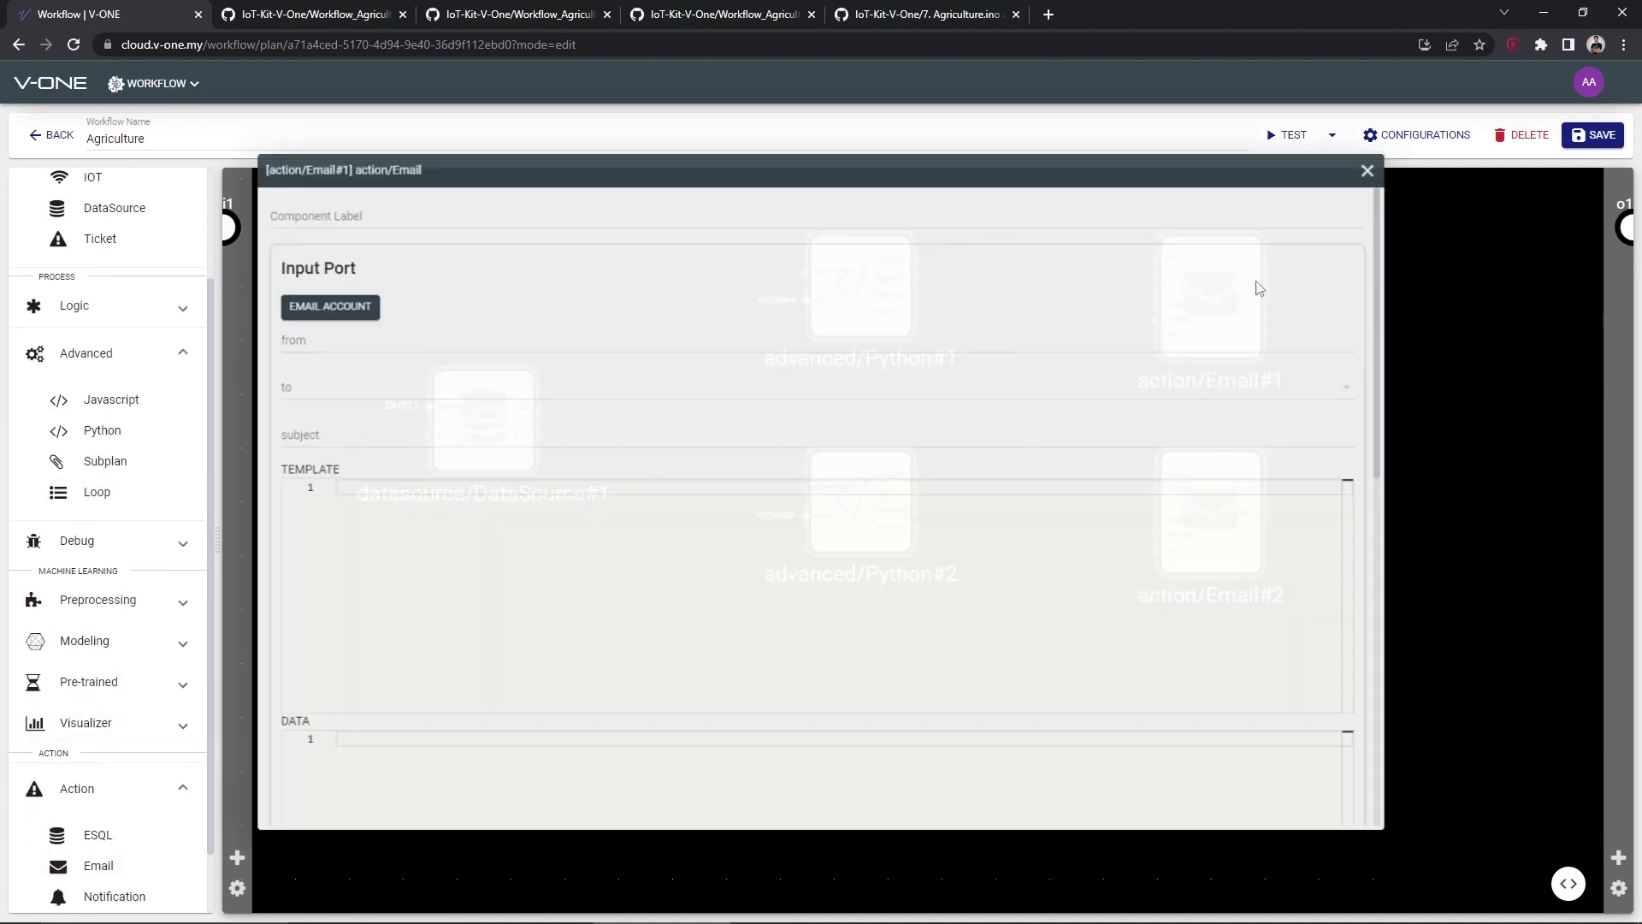
left_click(477, 389)
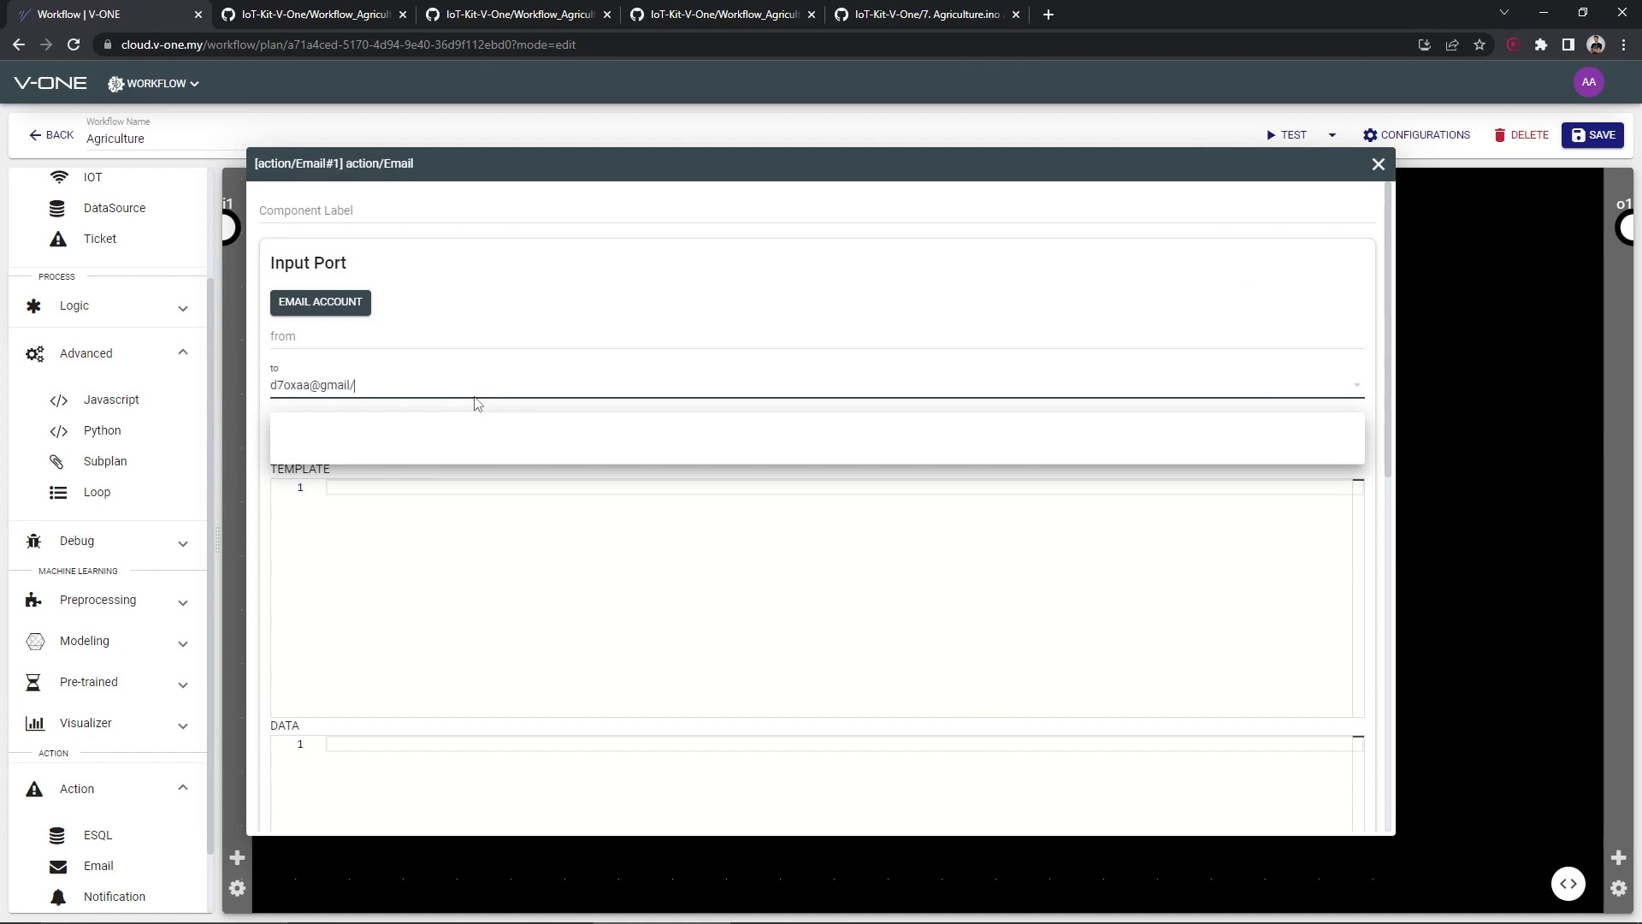
key("Return")
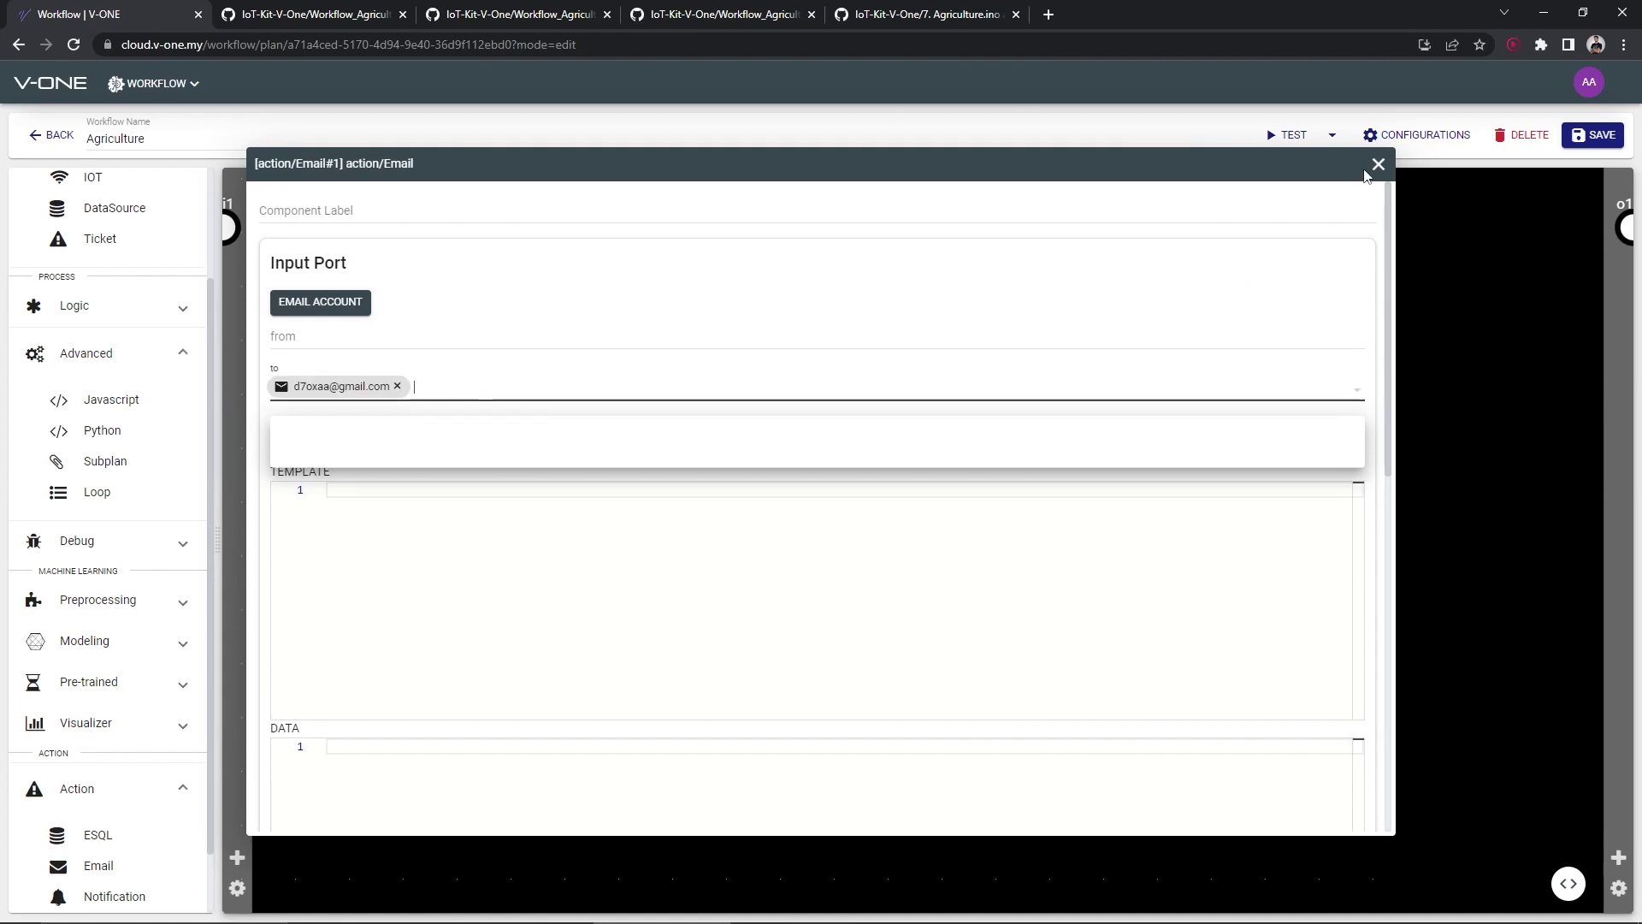
left_click(1378, 164)
double_click(1210, 511)
left_click(316, 392)
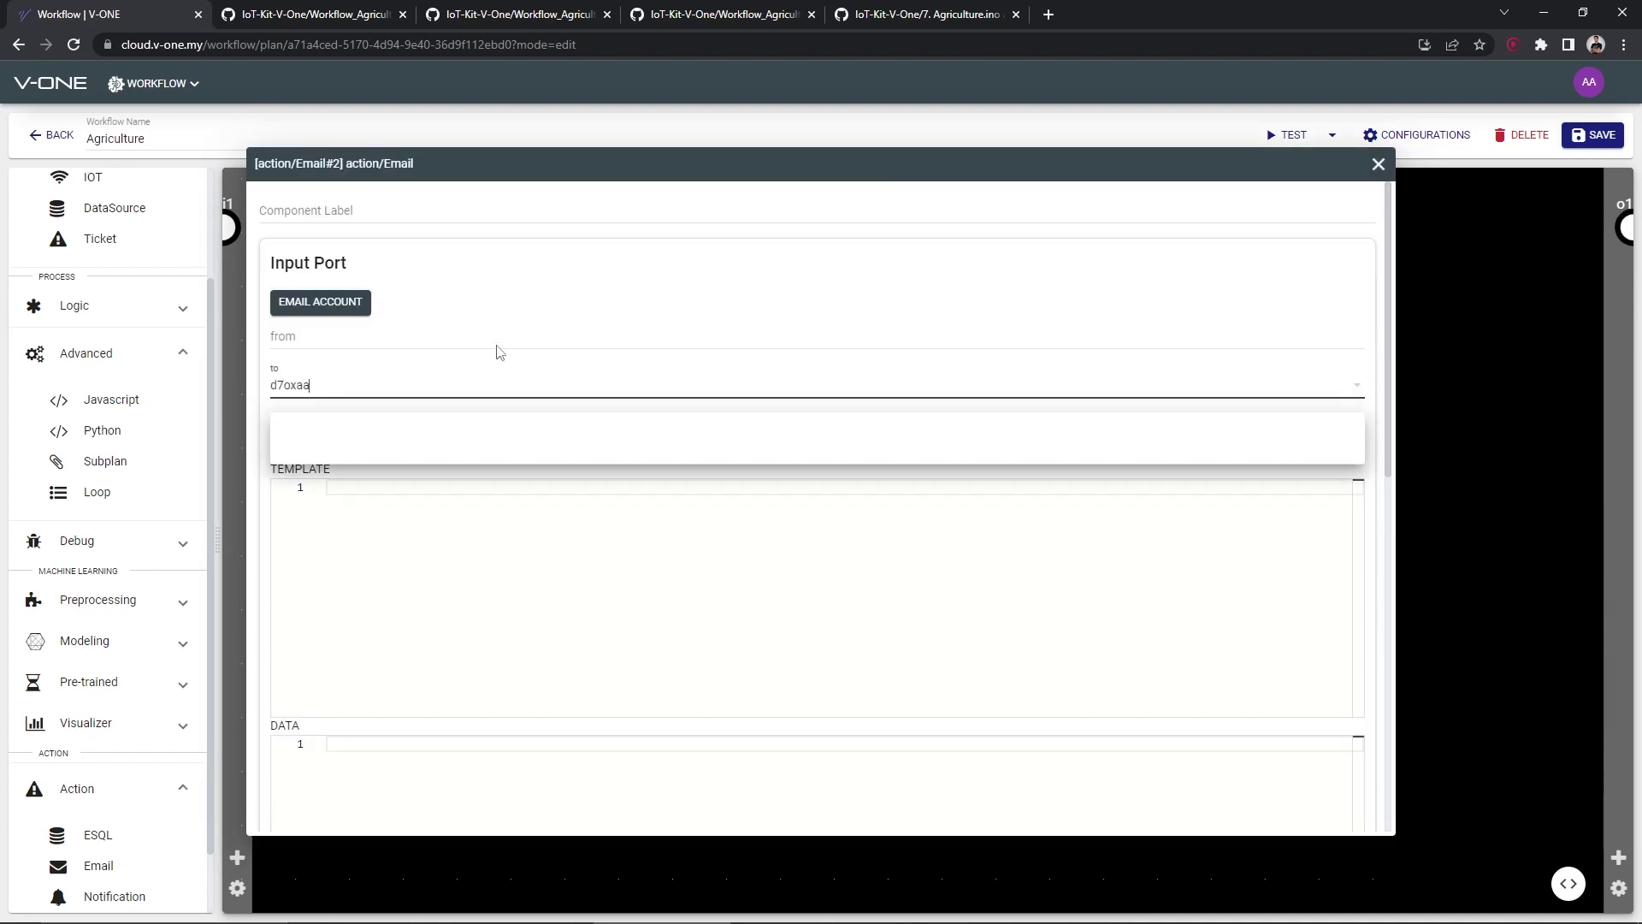
key("Return")
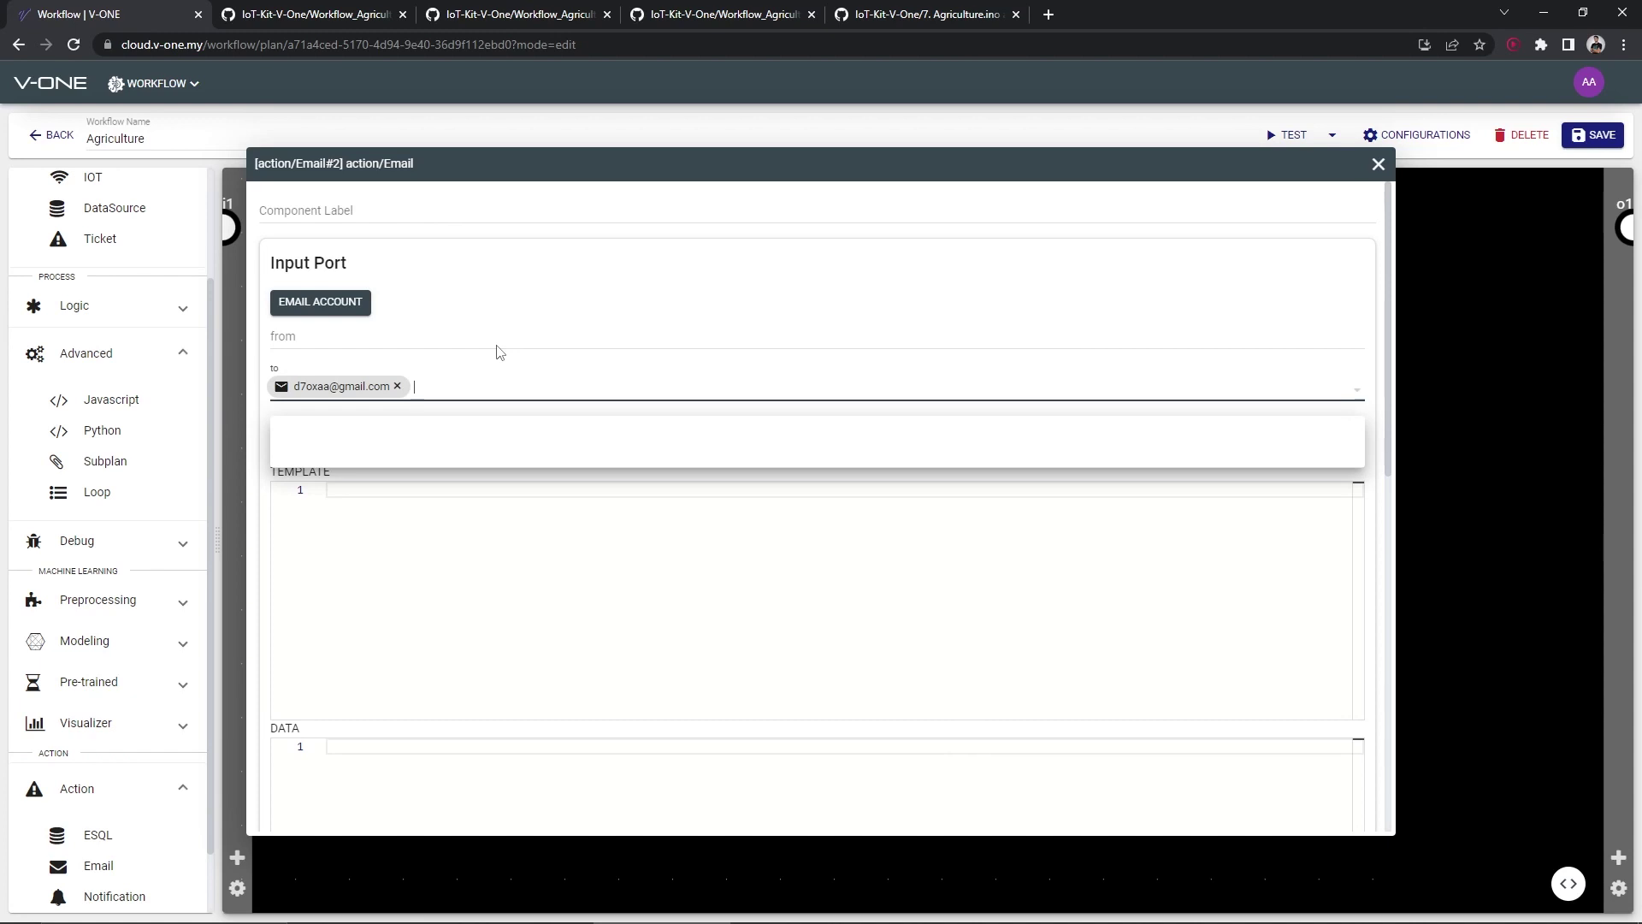
left_click(1378, 165)
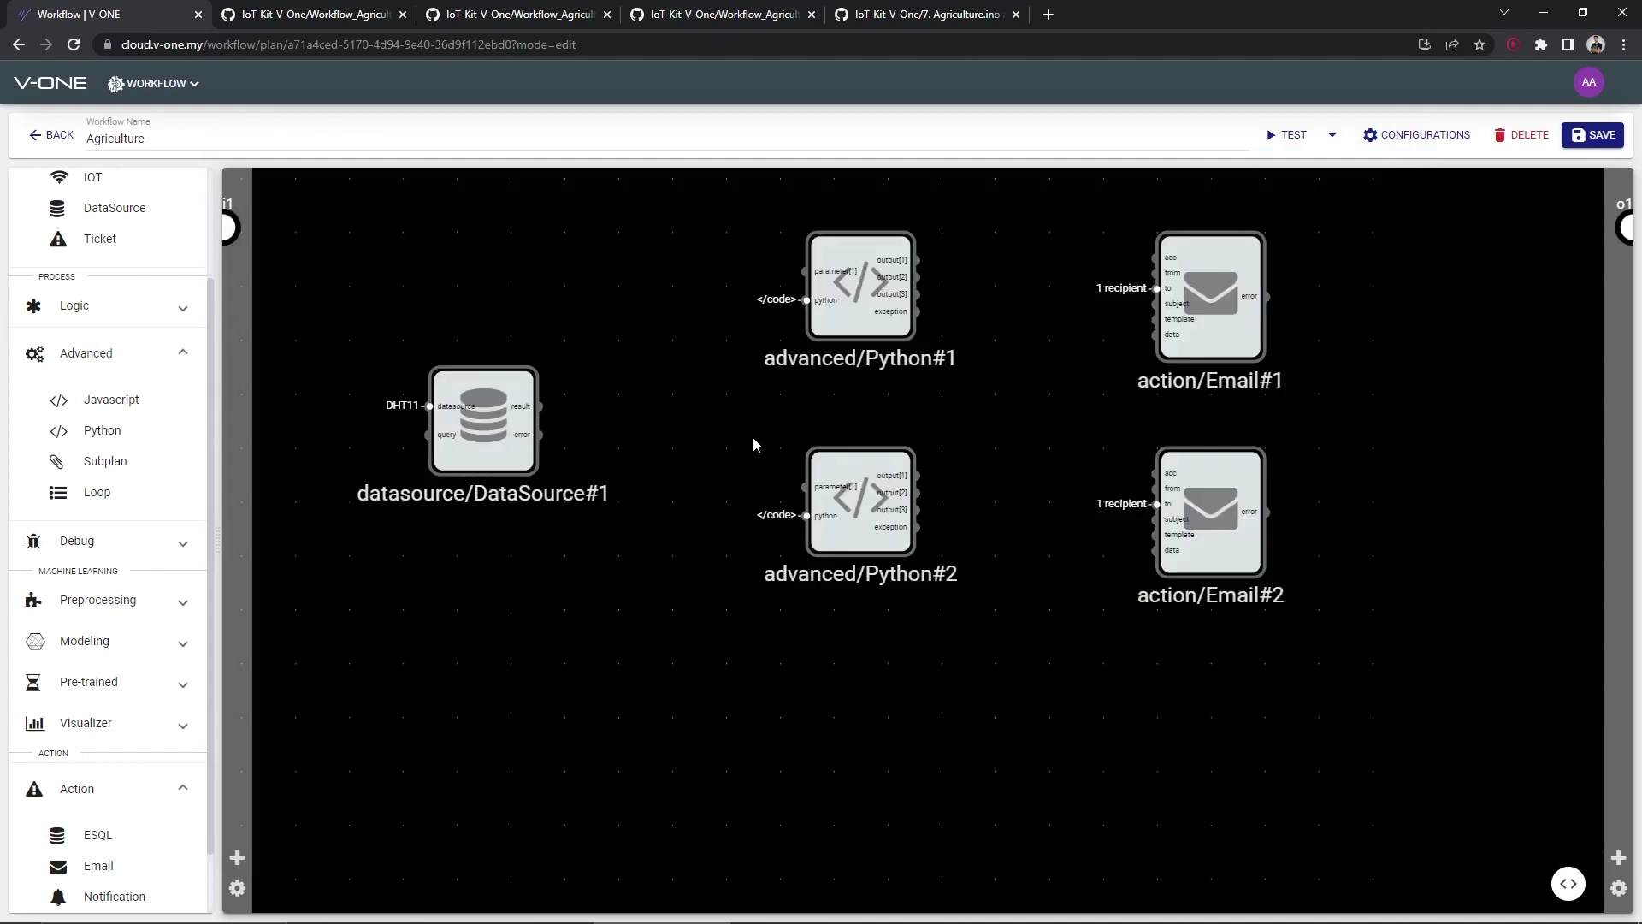
Wire DataSource#1 into both Python parameters and the Python outputs into their Email nodes' subject and template
left_click_drag(539, 405, 805, 272)
left_click_drag(806, 489, 539, 405)
left_click_drag(919, 260, 1153, 335)
left_click_drag(917, 475, 1155, 520)
left_click_drag(917, 493, 1178, 530)
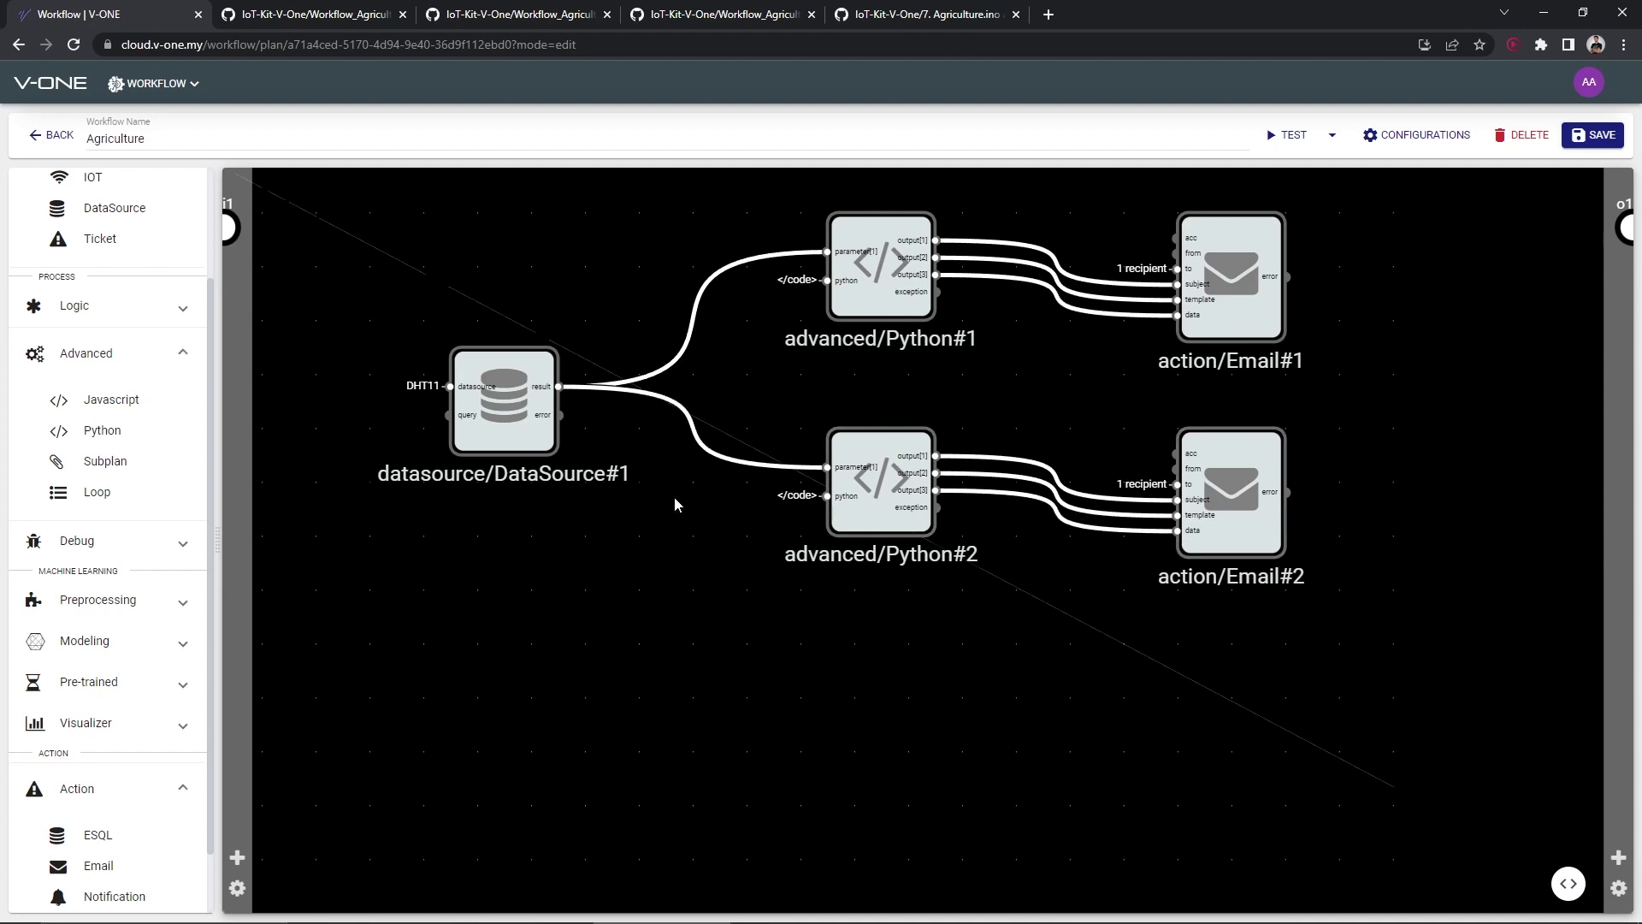
Place DataSource#2, Python#3 and Email#3 nodes below the existing chain
scroll(112, 342, "up", 3)
left_click_drag(111, 351, 513, 718)
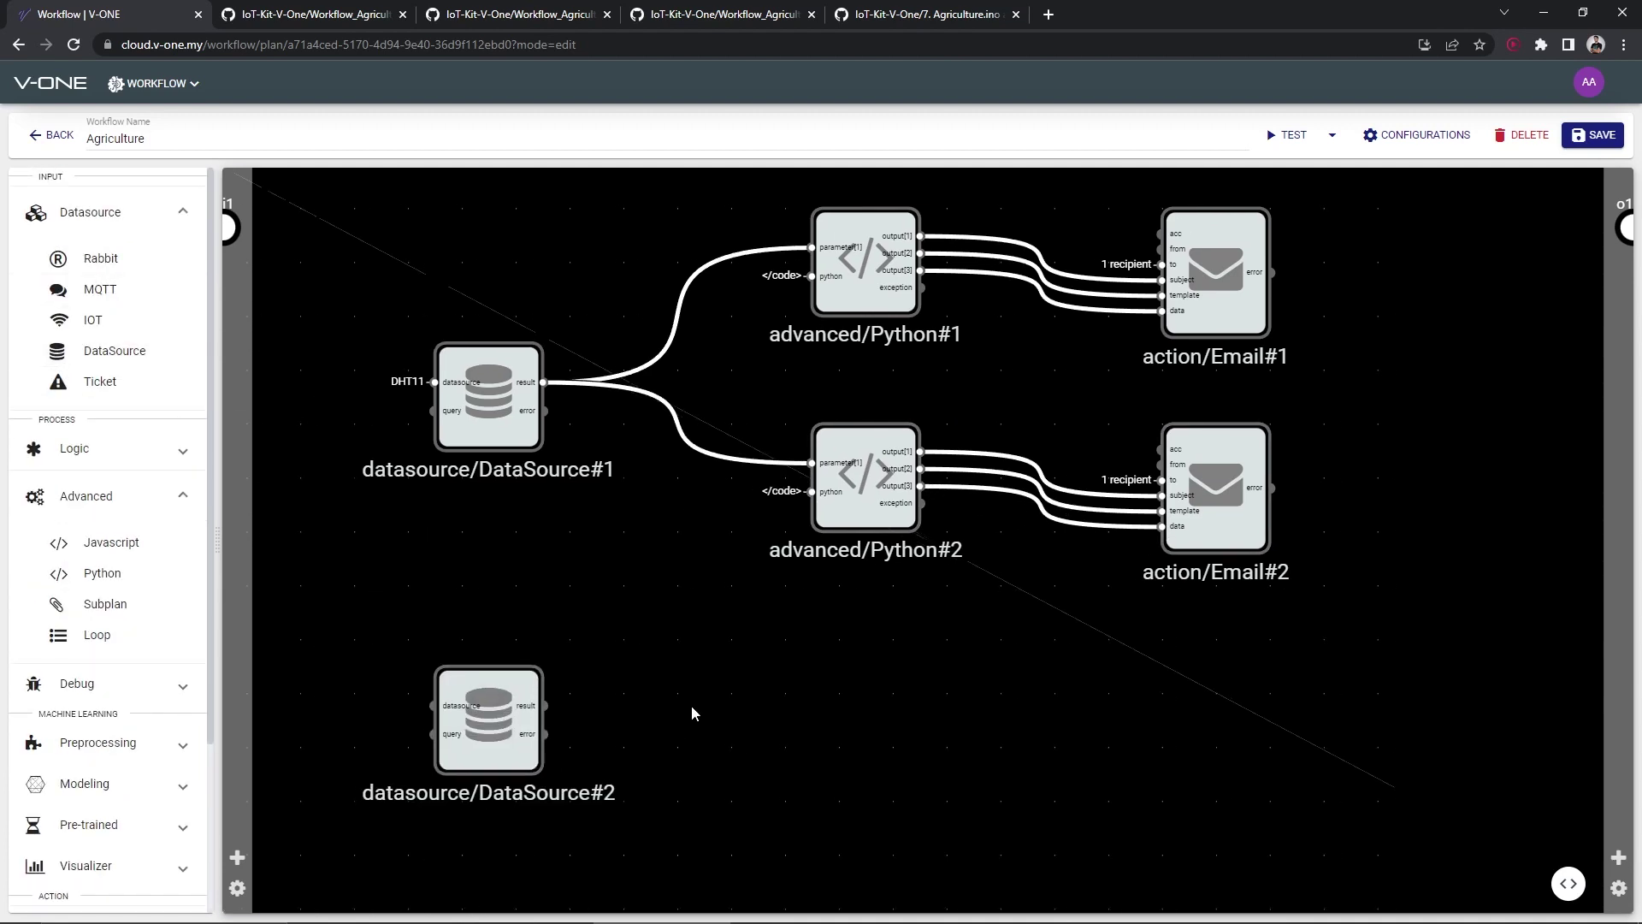
left_click_drag(103, 573, 836, 717)
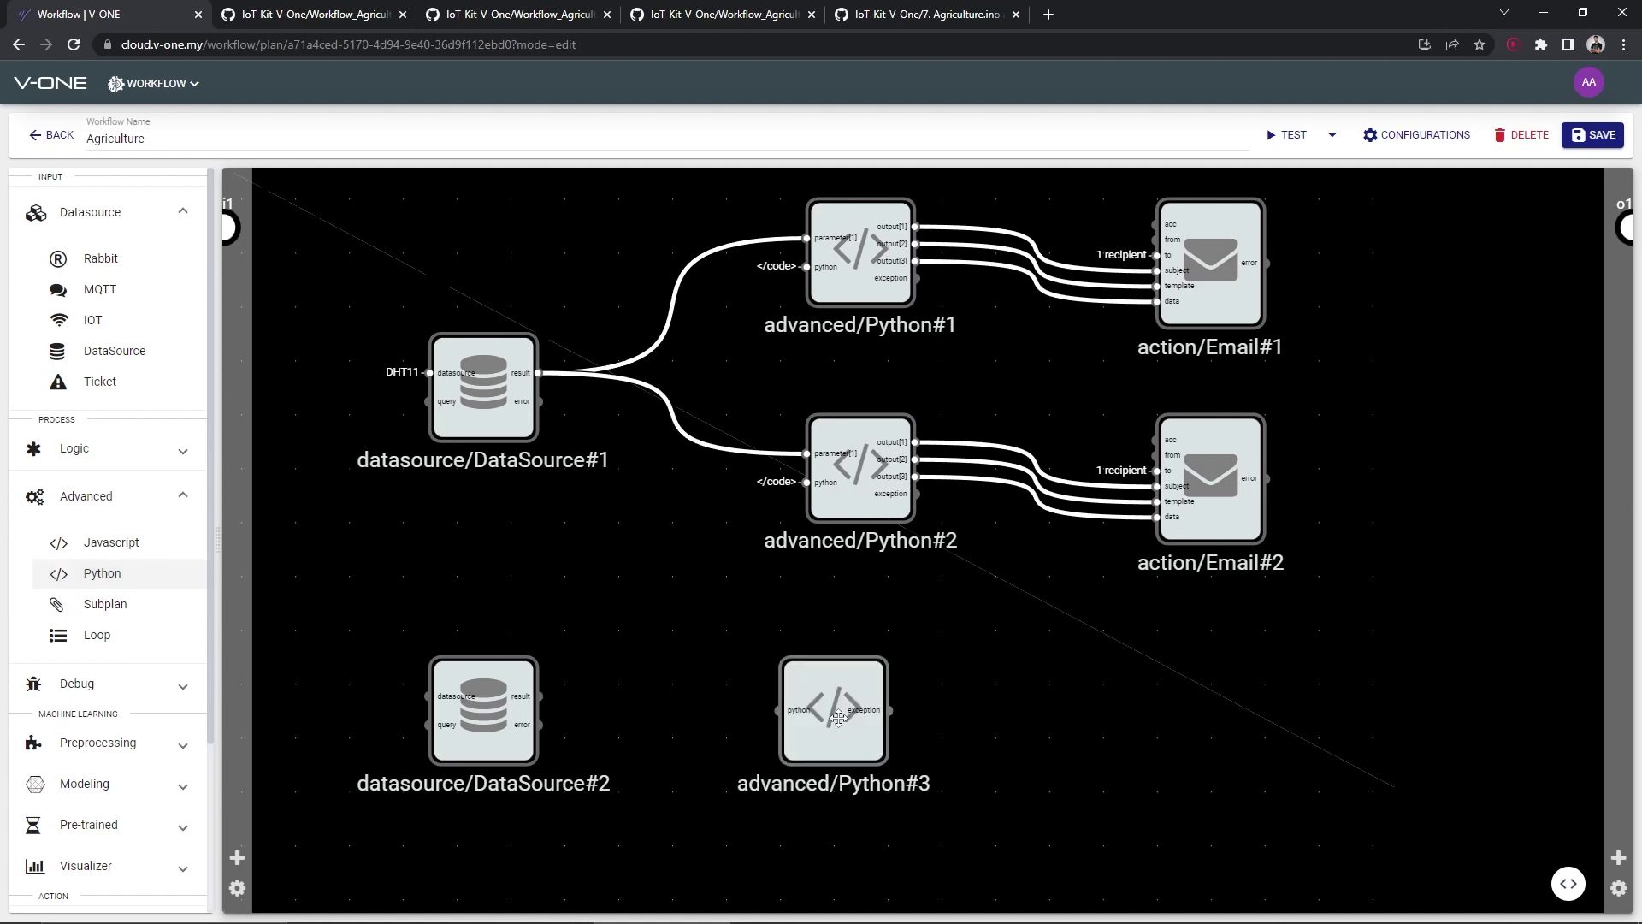
scroll(99, 747, "down", 3)
left_click_drag(98, 788, 1205, 720)
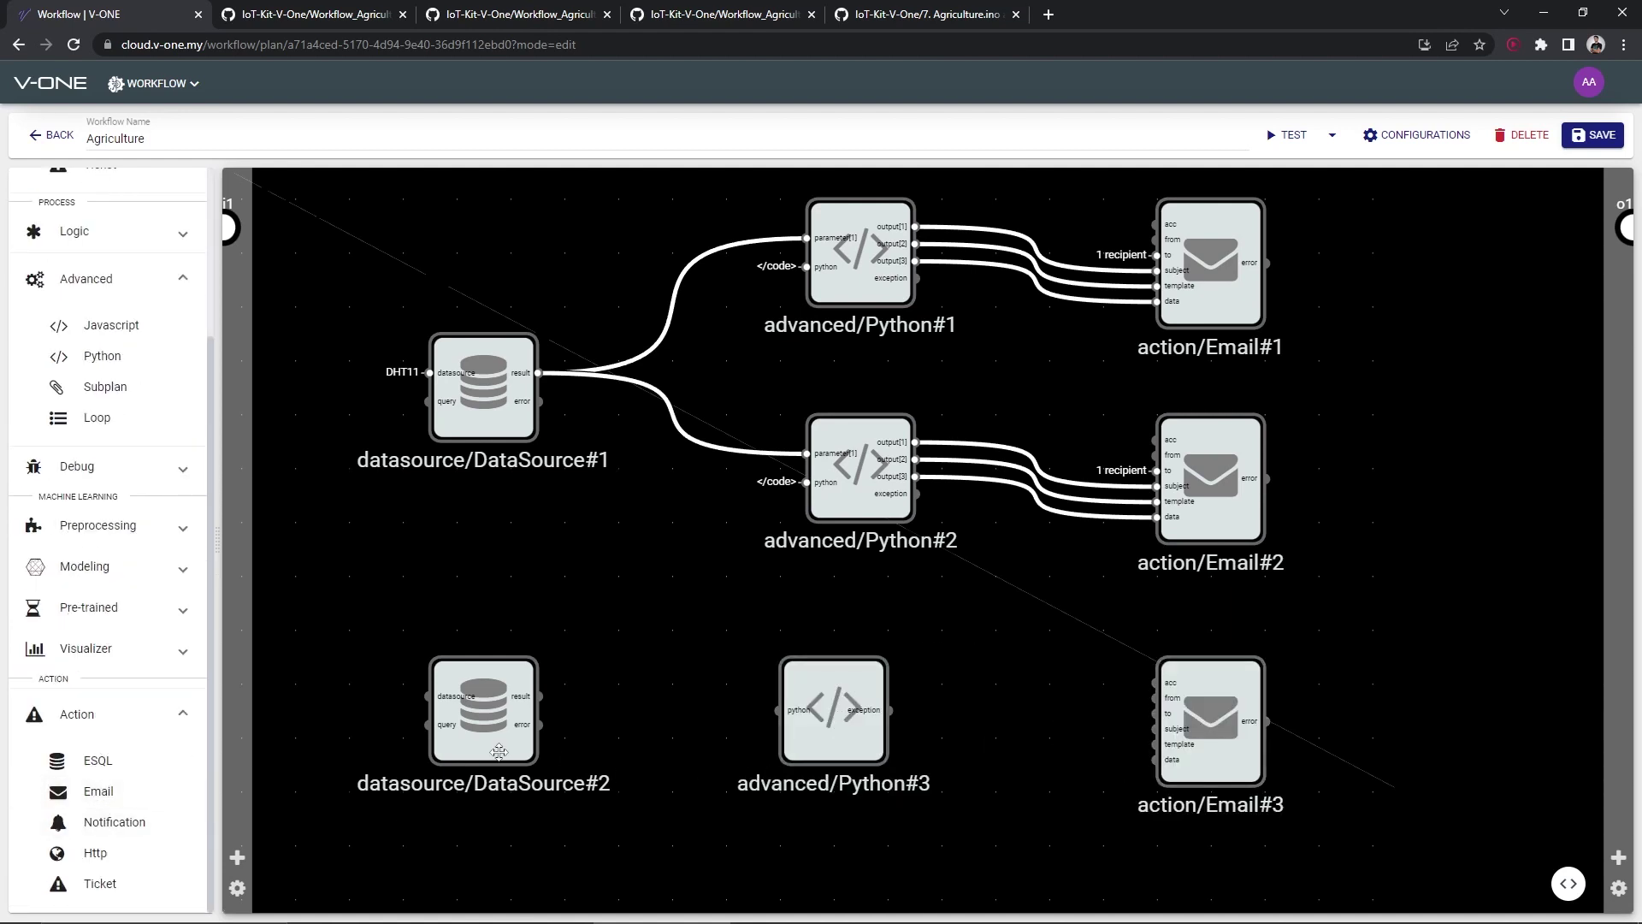
Set DataSource#2's data source to the Moisture Sensor
double_click(499, 752)
left_click(361, 318)
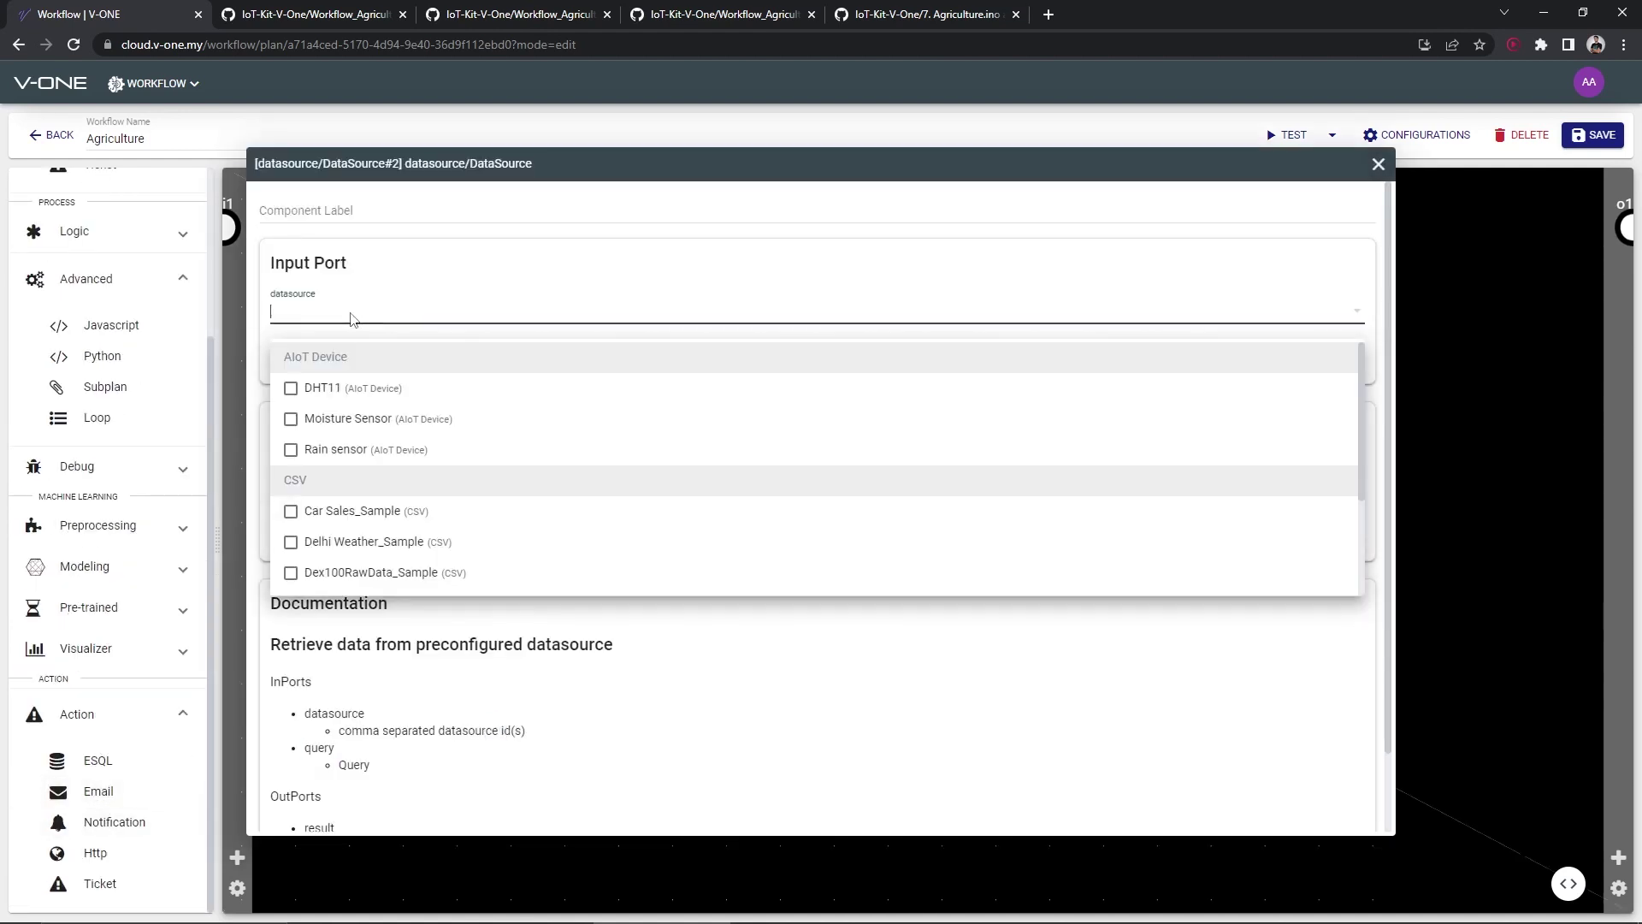
left_click(363, 418)
left_click(536, 244)
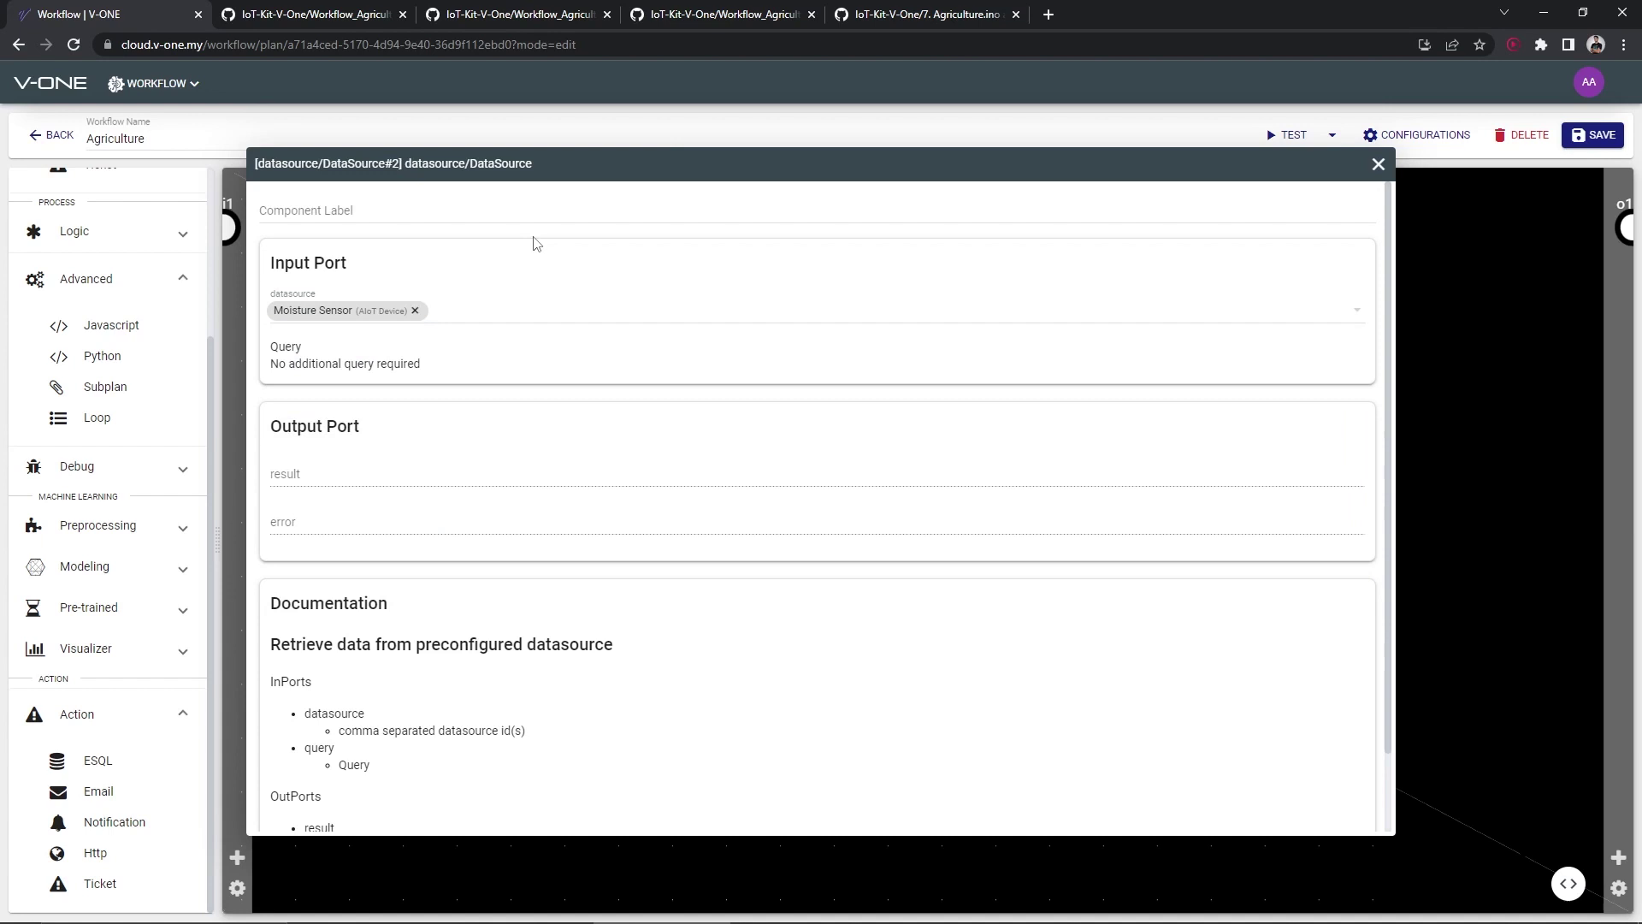
left_click(1377, 165)
Replace Python#3's template with the moisture-threshold code from GitHub and give it three outputs
double_click(821, 688)
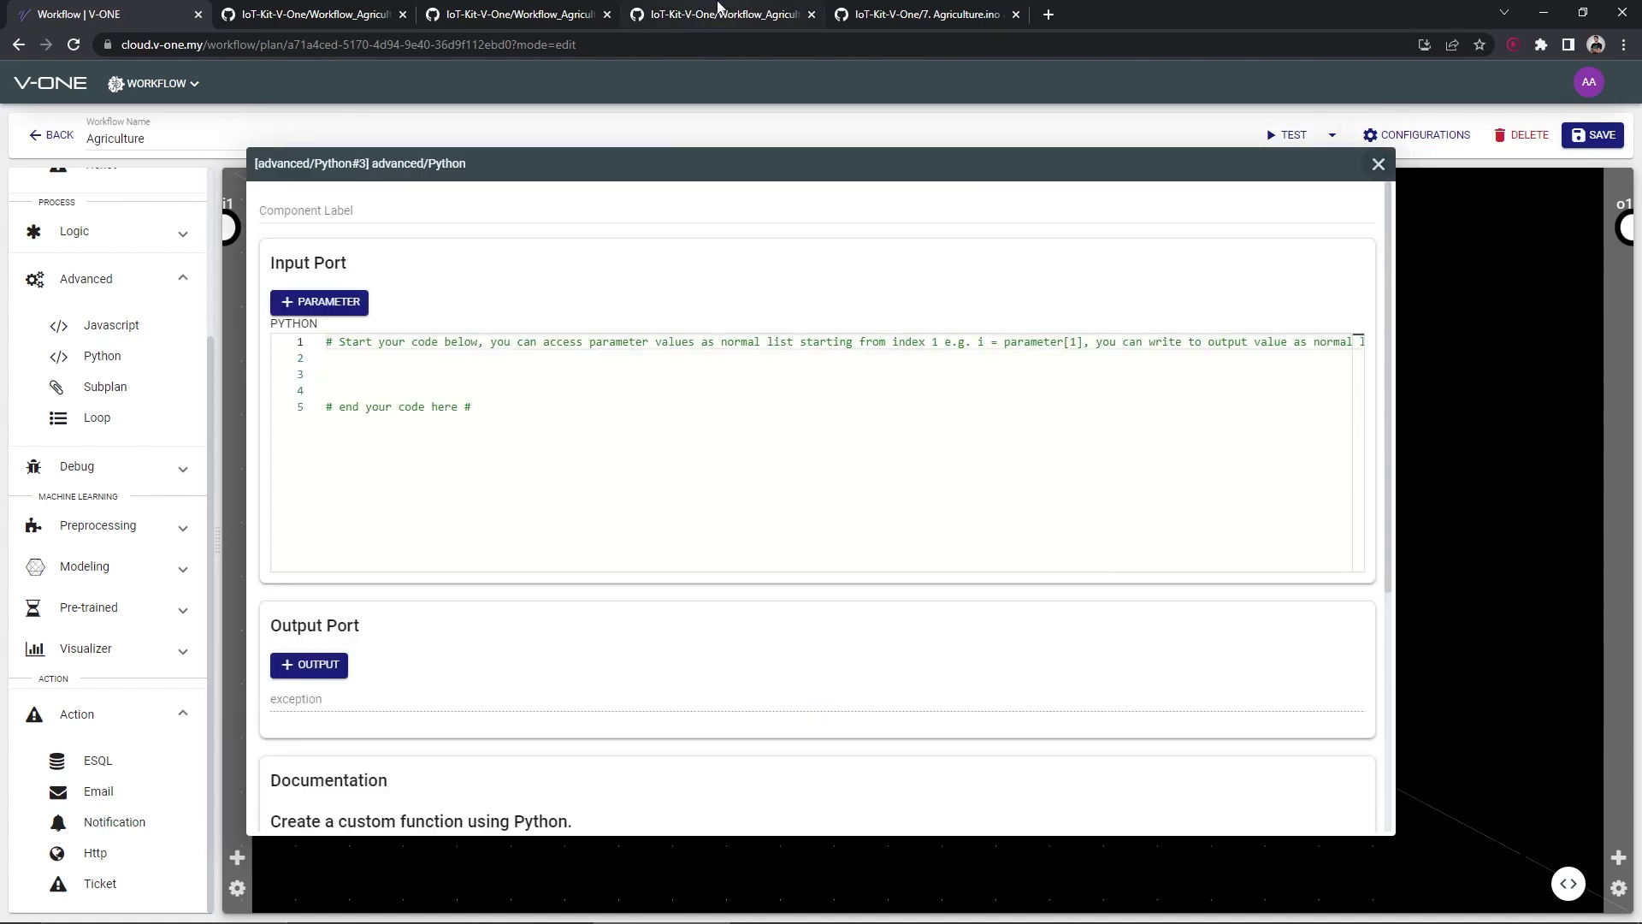
left_click(727, 15)
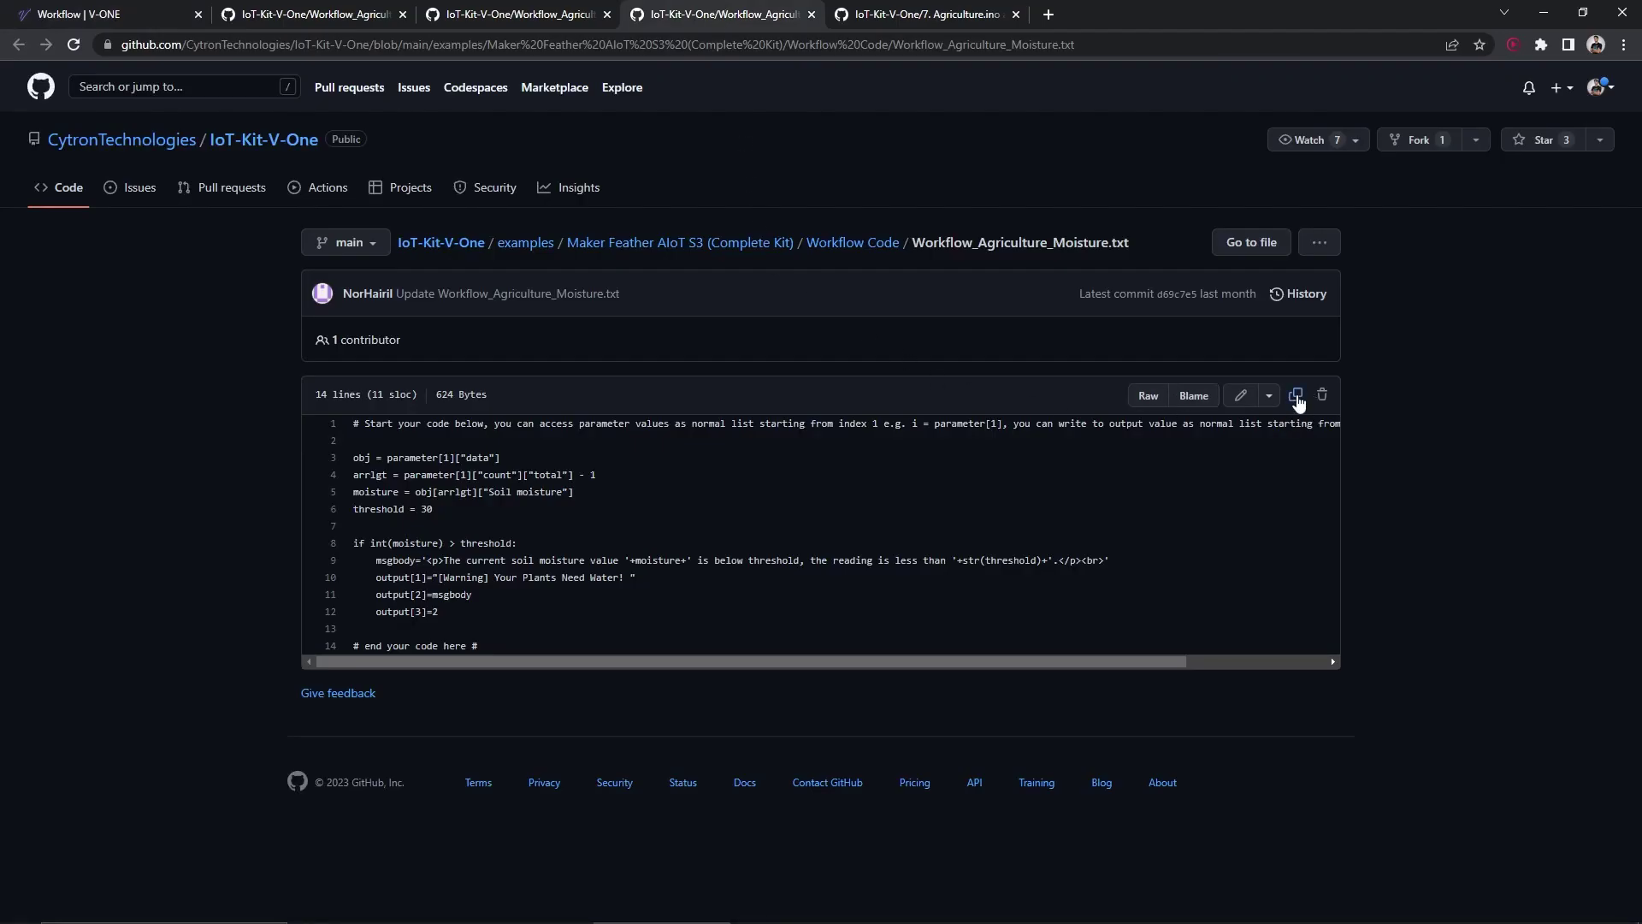
left_click(111, 14)
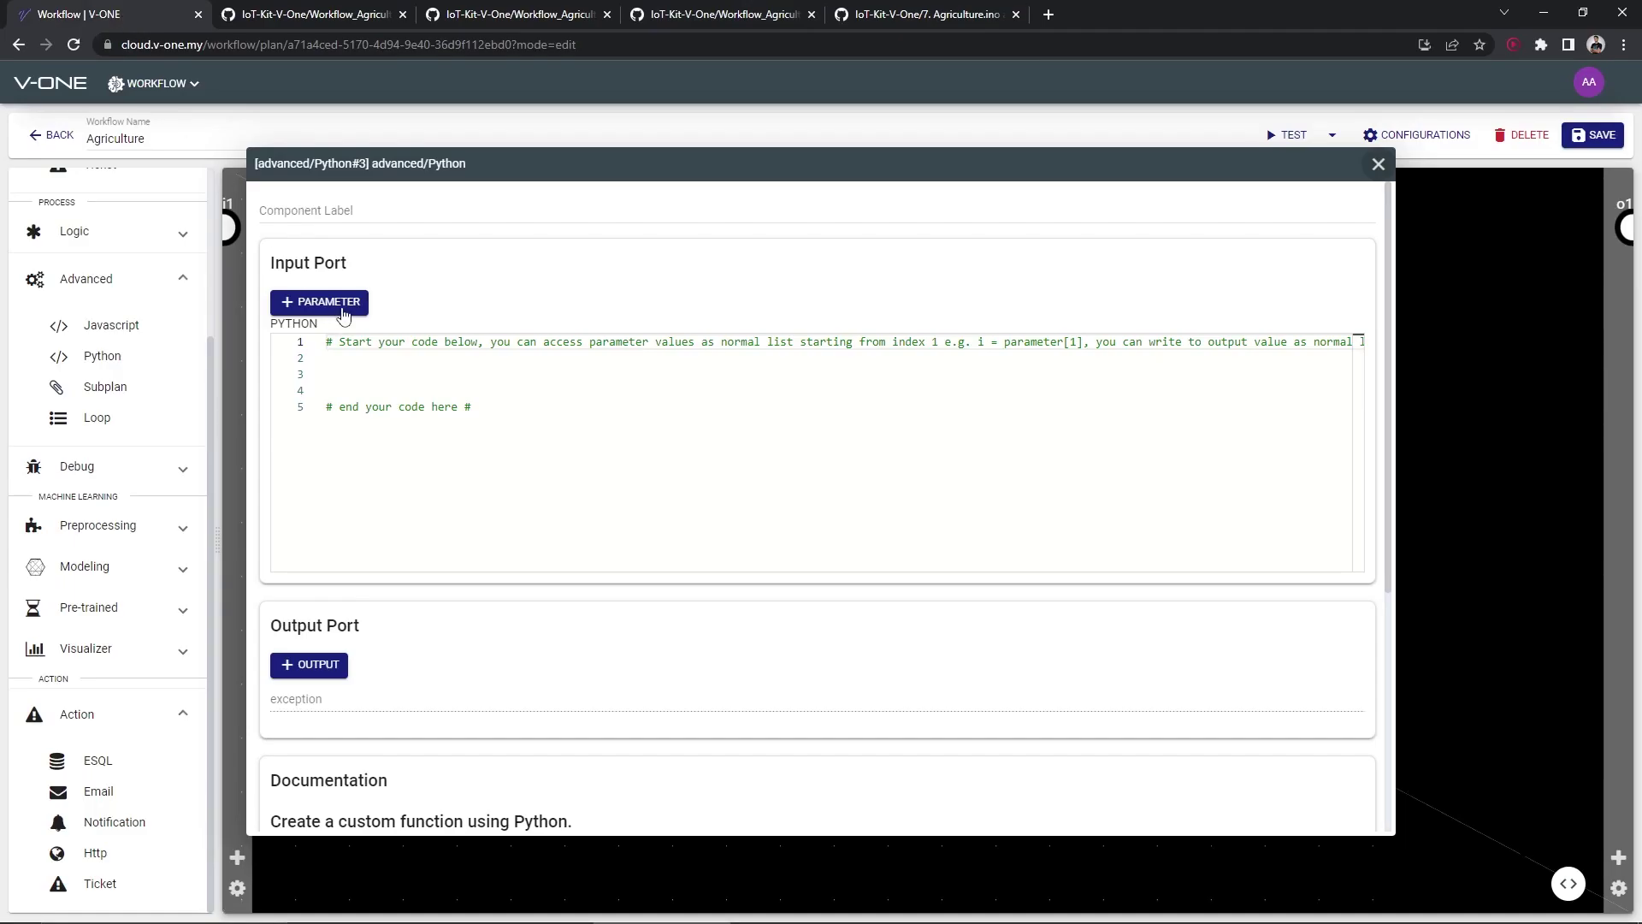
left_click_drag(511, 452, 301, 395)
key("ctrl+v")
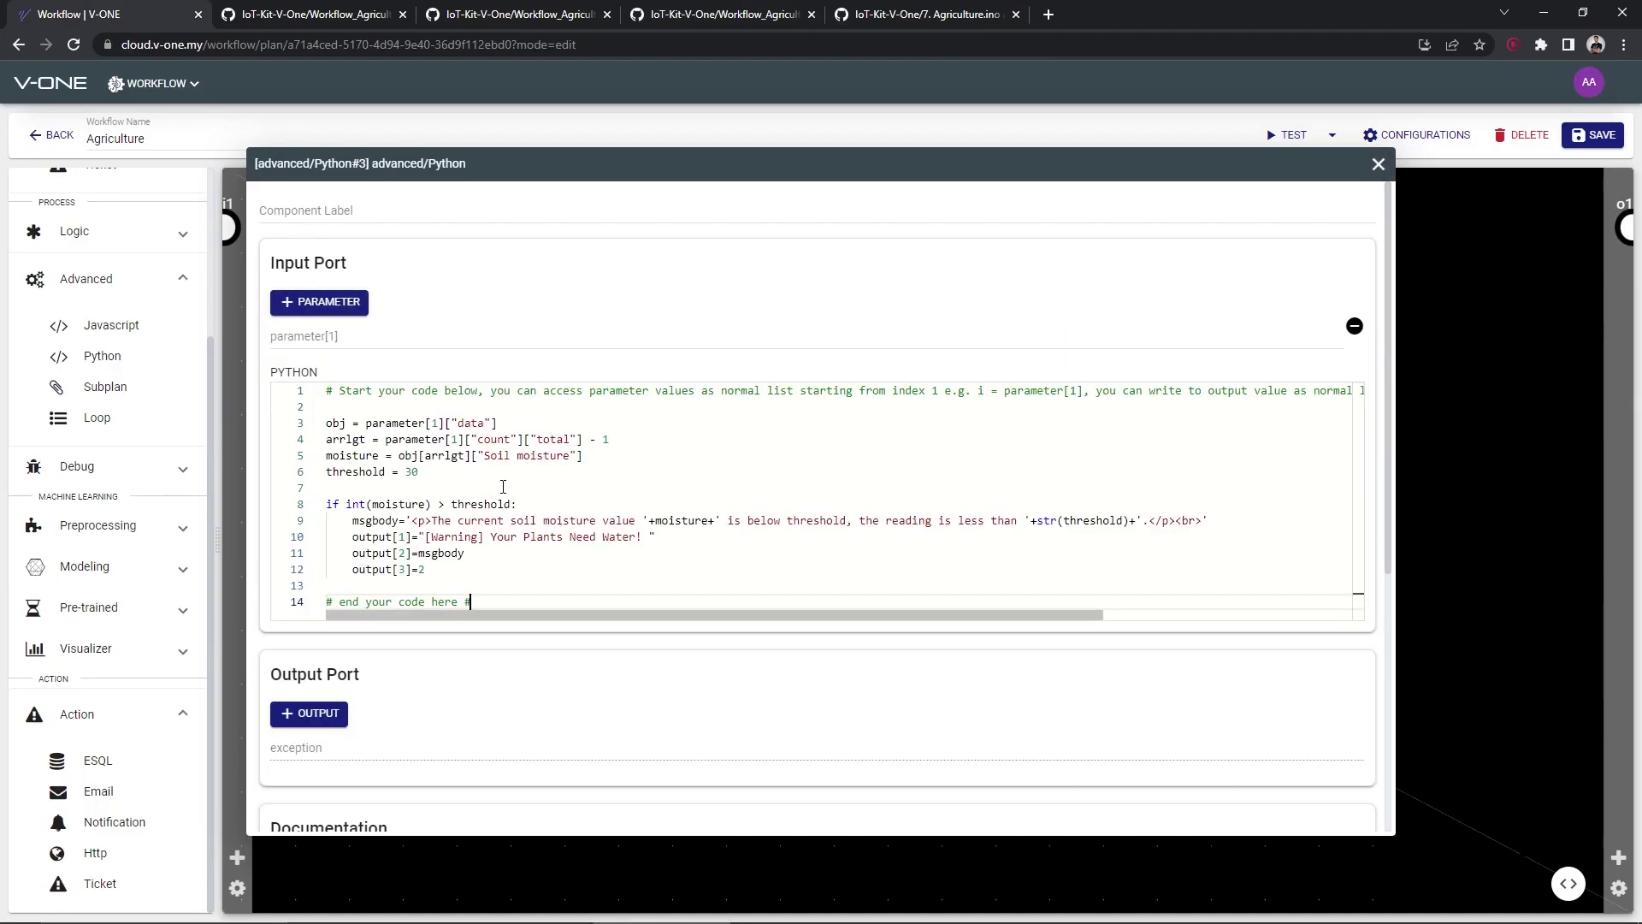
left_click(308, 713)
scroll(316, 684, "down", 2)
left_click(308, 572)
left_click(309, 571)
left_click(1377, 163)
Add an email recipient to Email#3's 'to' field
double_click(1207, 687)
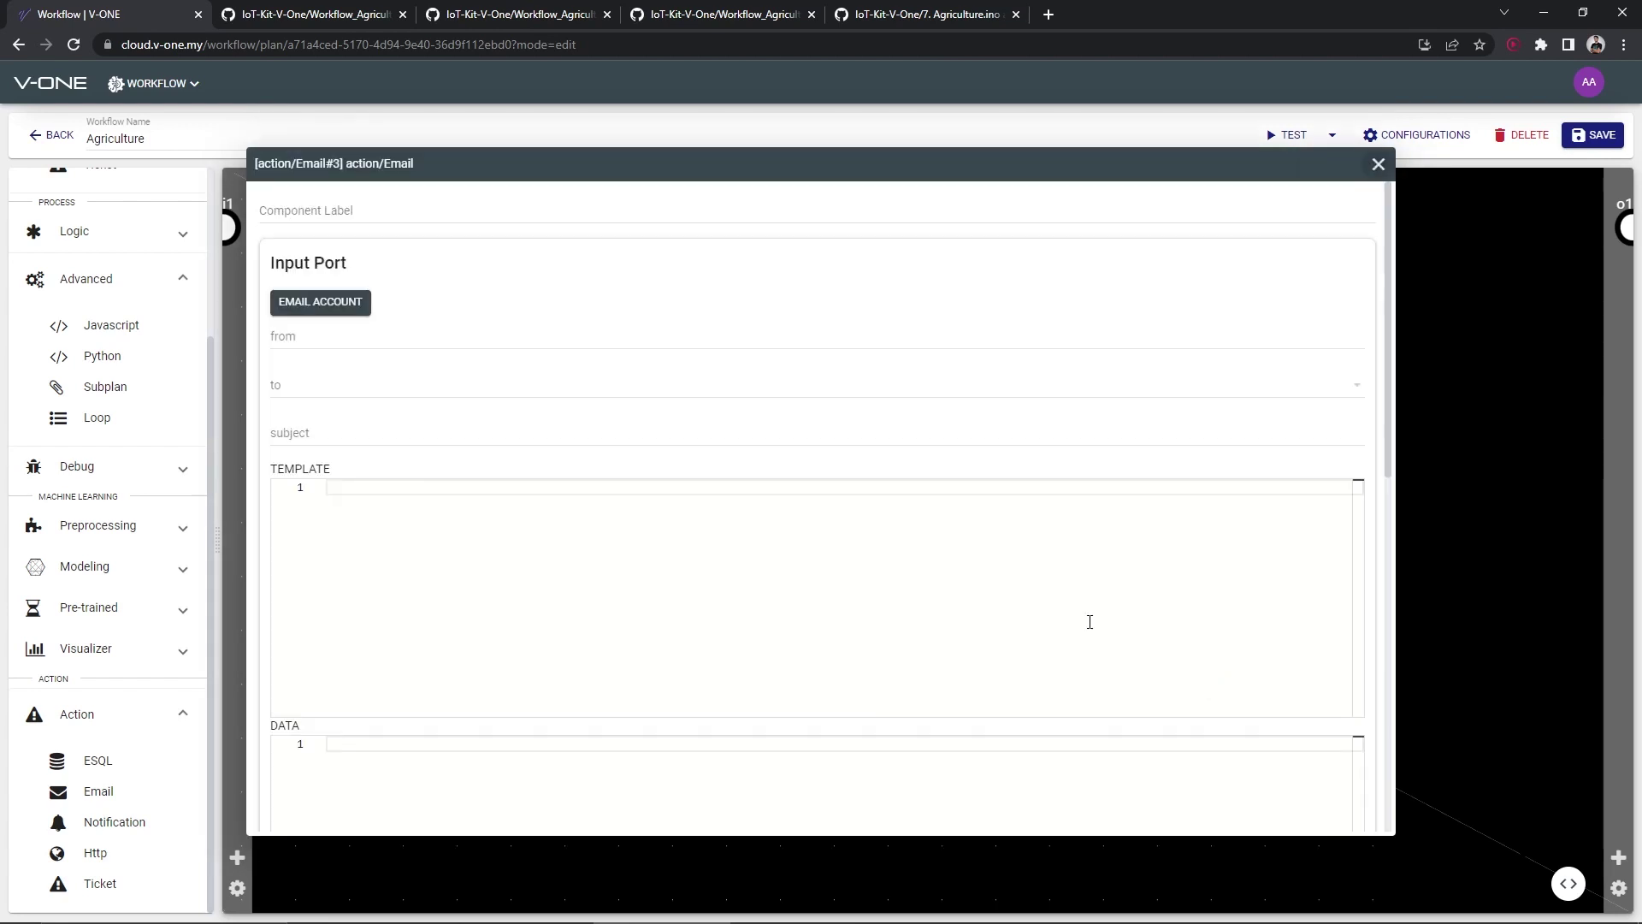
left_click(316, 394)
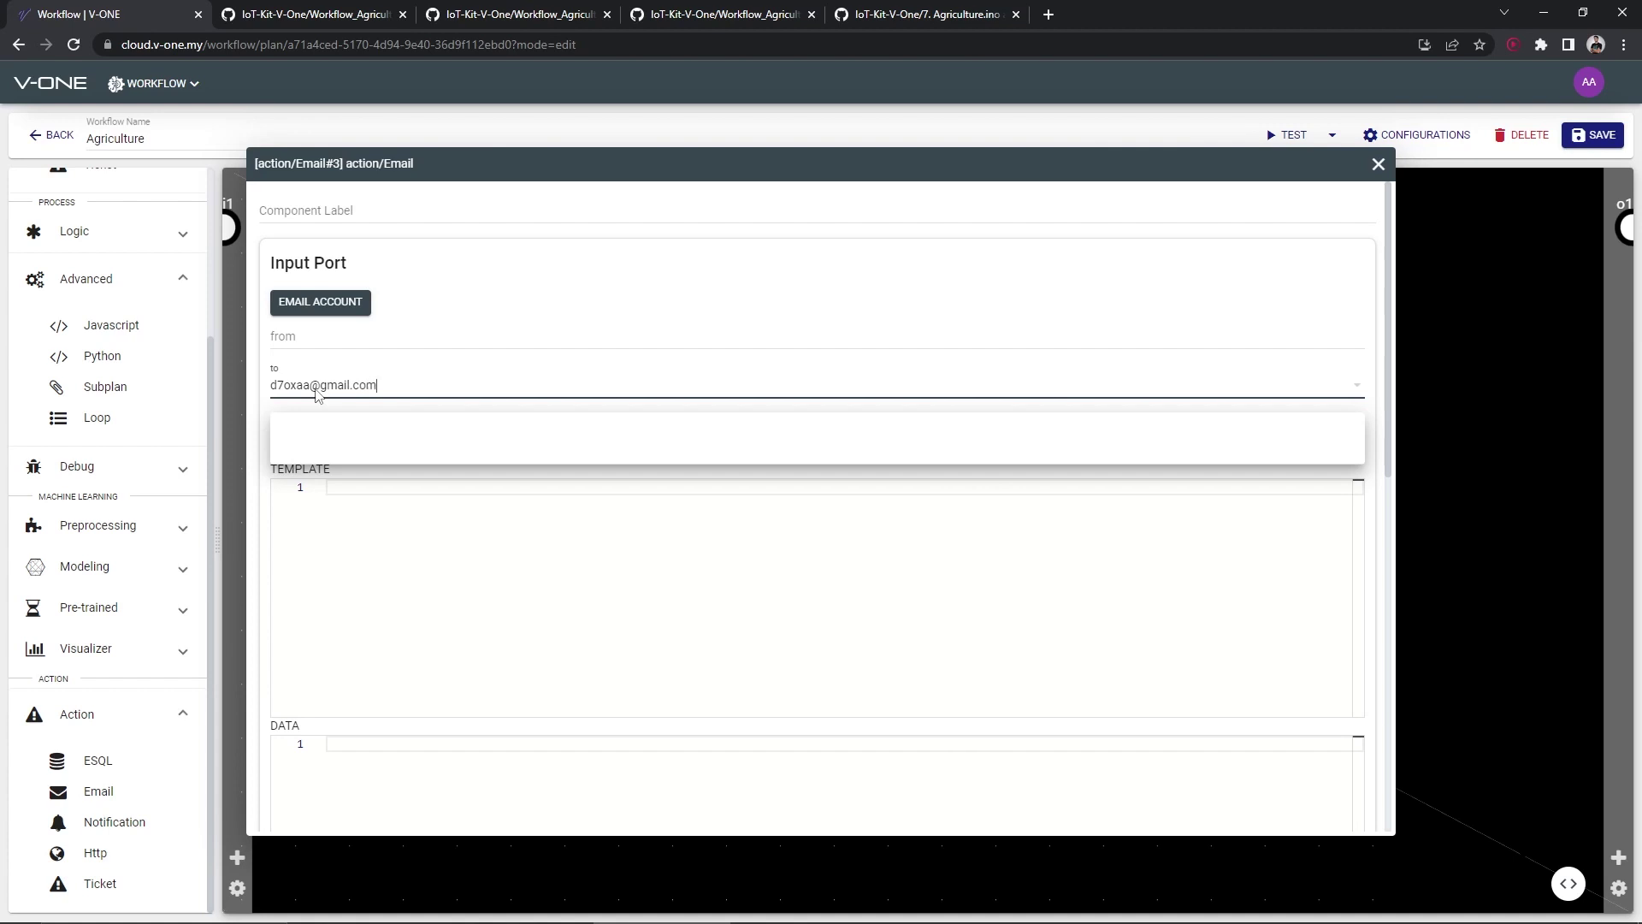
key("Return")
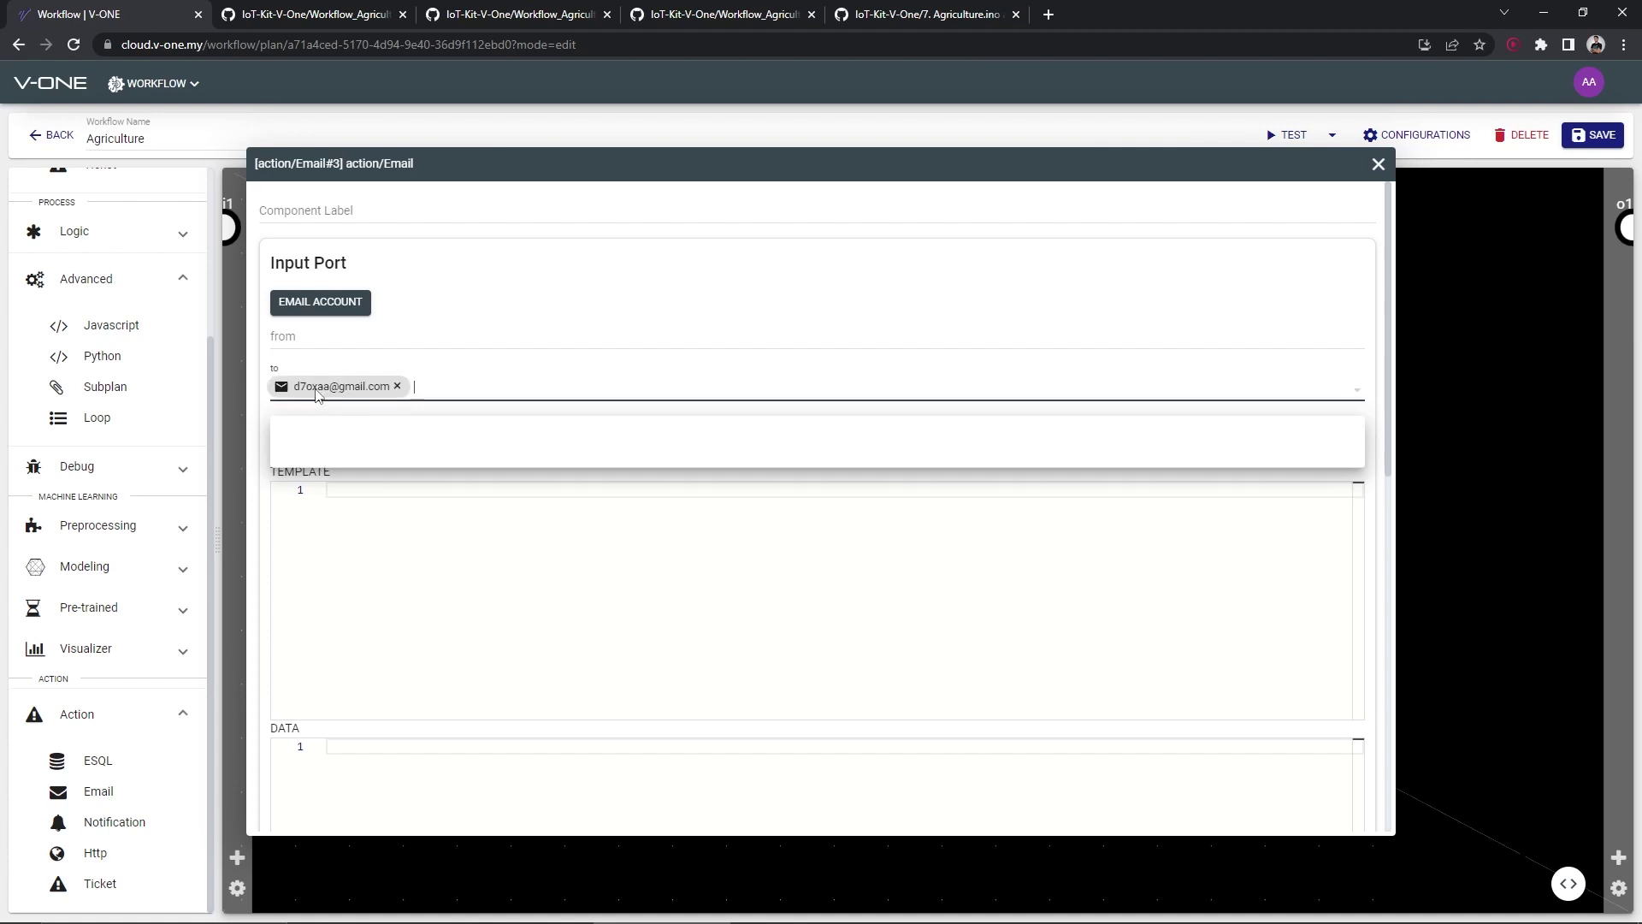
left_click(1377, 163)
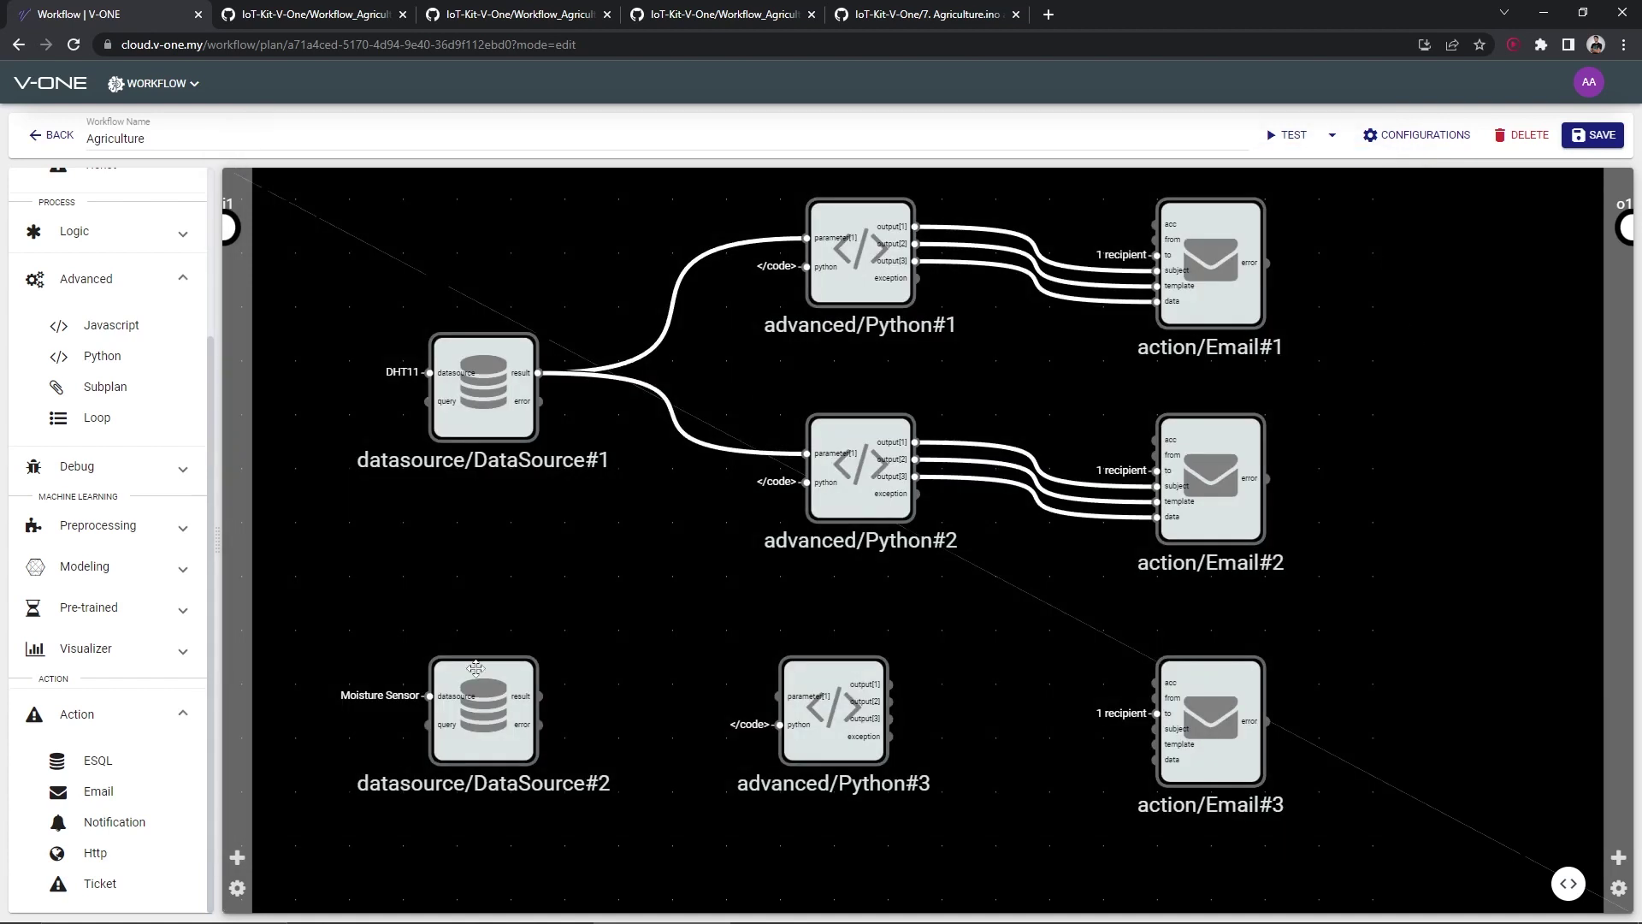
Wire DataSource#2 into Python#3, Python#3's outputs into Email#3's subject, template and data, and save
left_click_drag(539, 697, 780, 696)
left_click_drag(889, 684, 1157, 744)
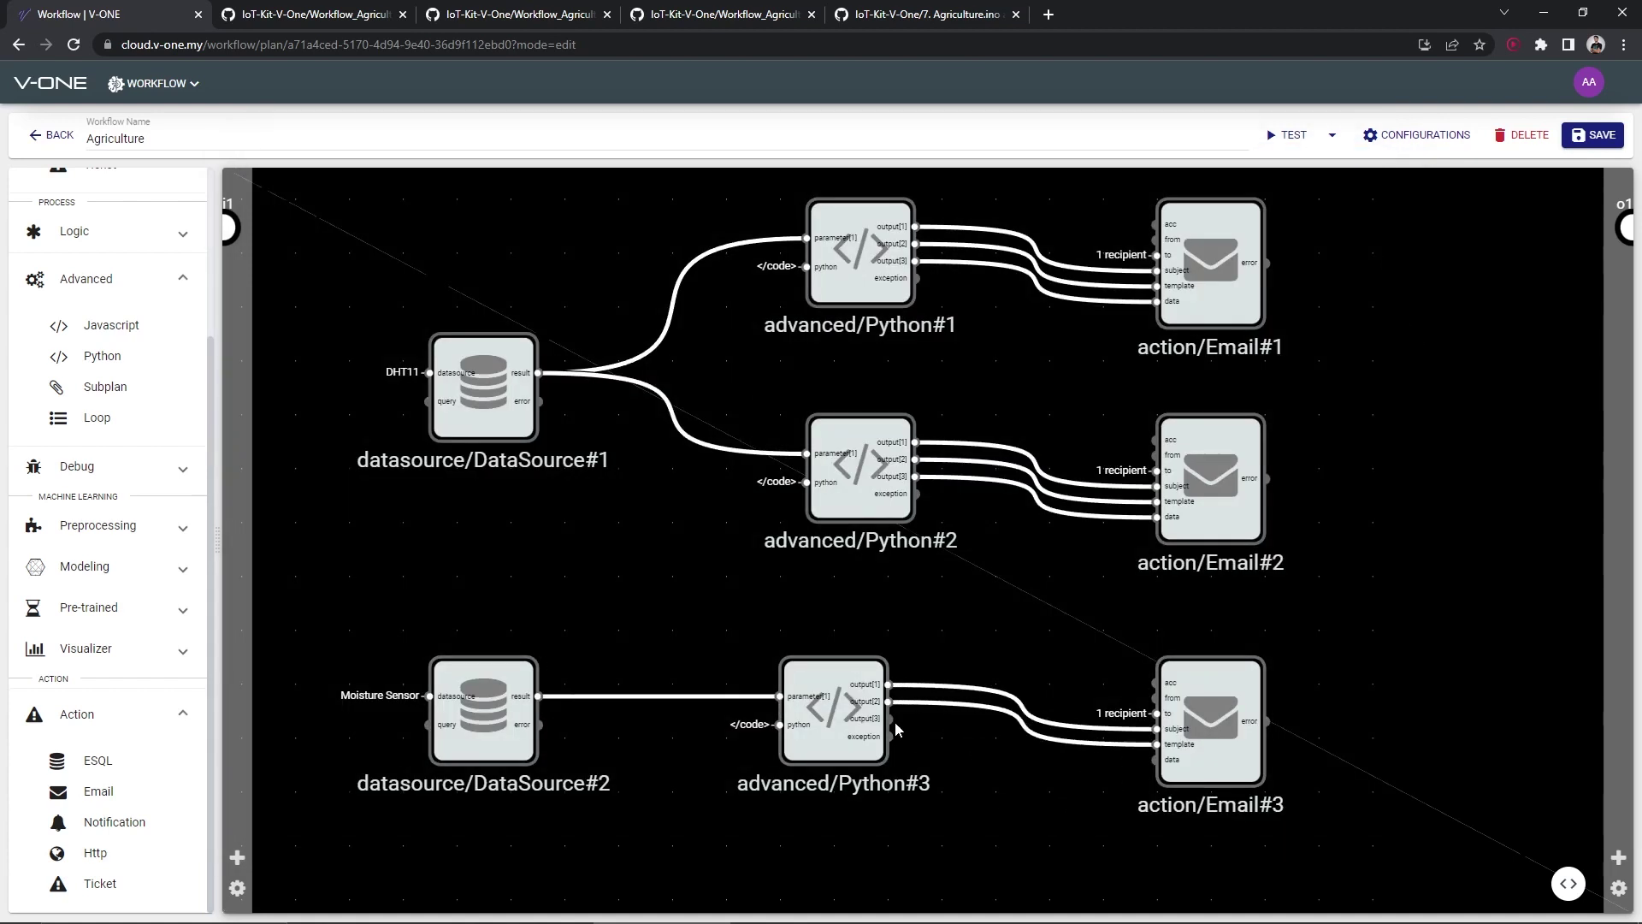
left_click_drag(921, 734, 1156, 759)
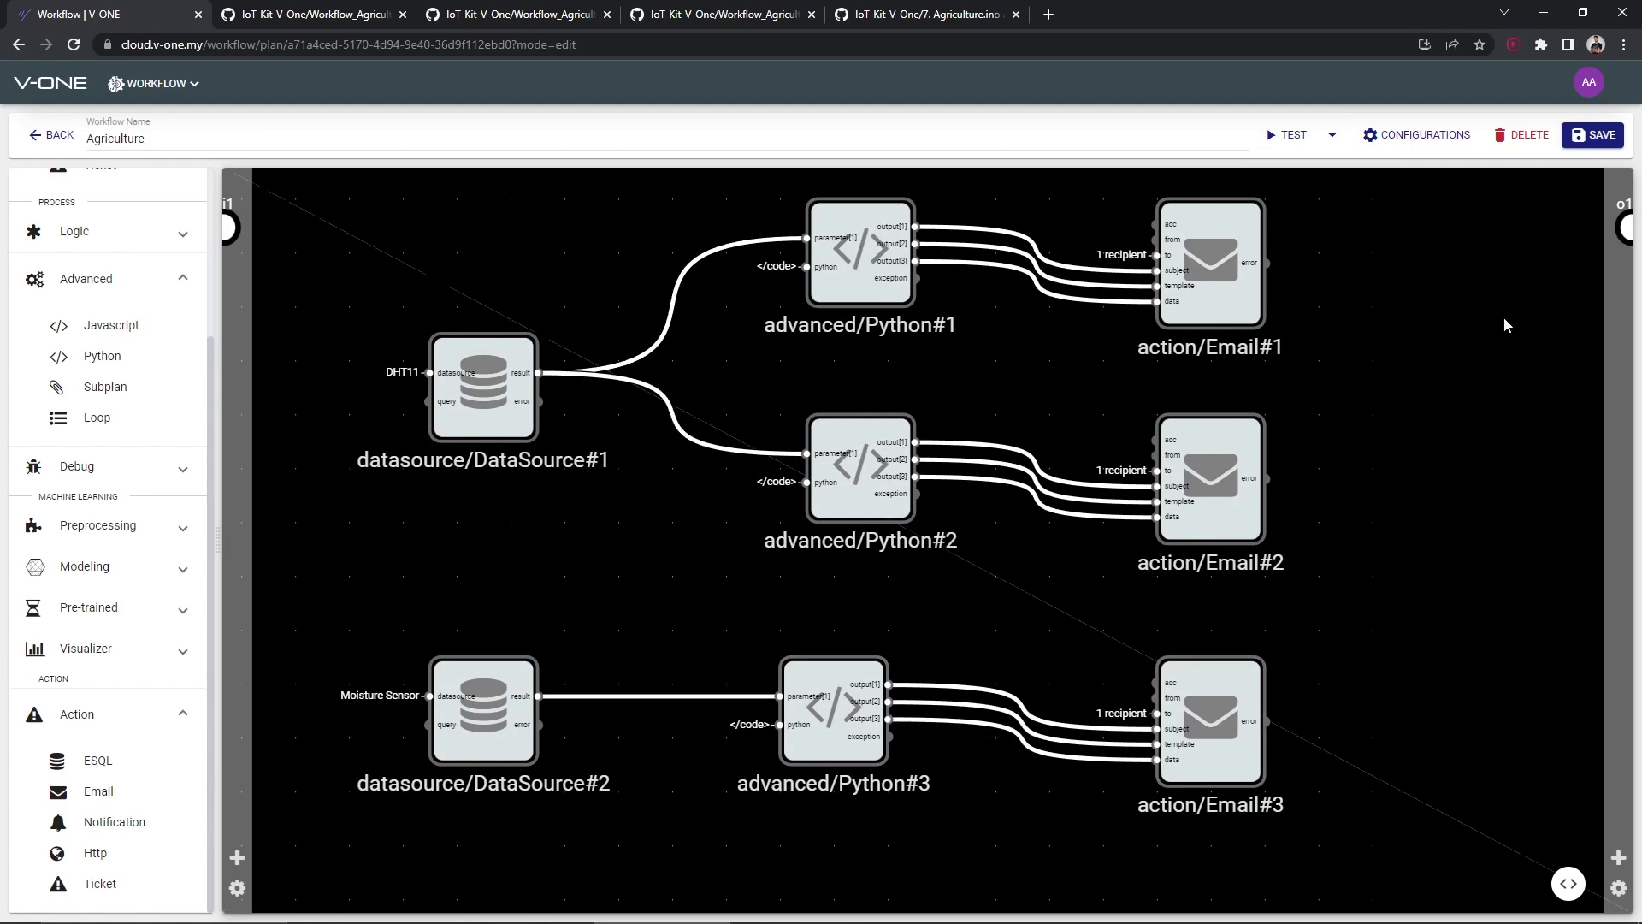
left_click(1582, 140)
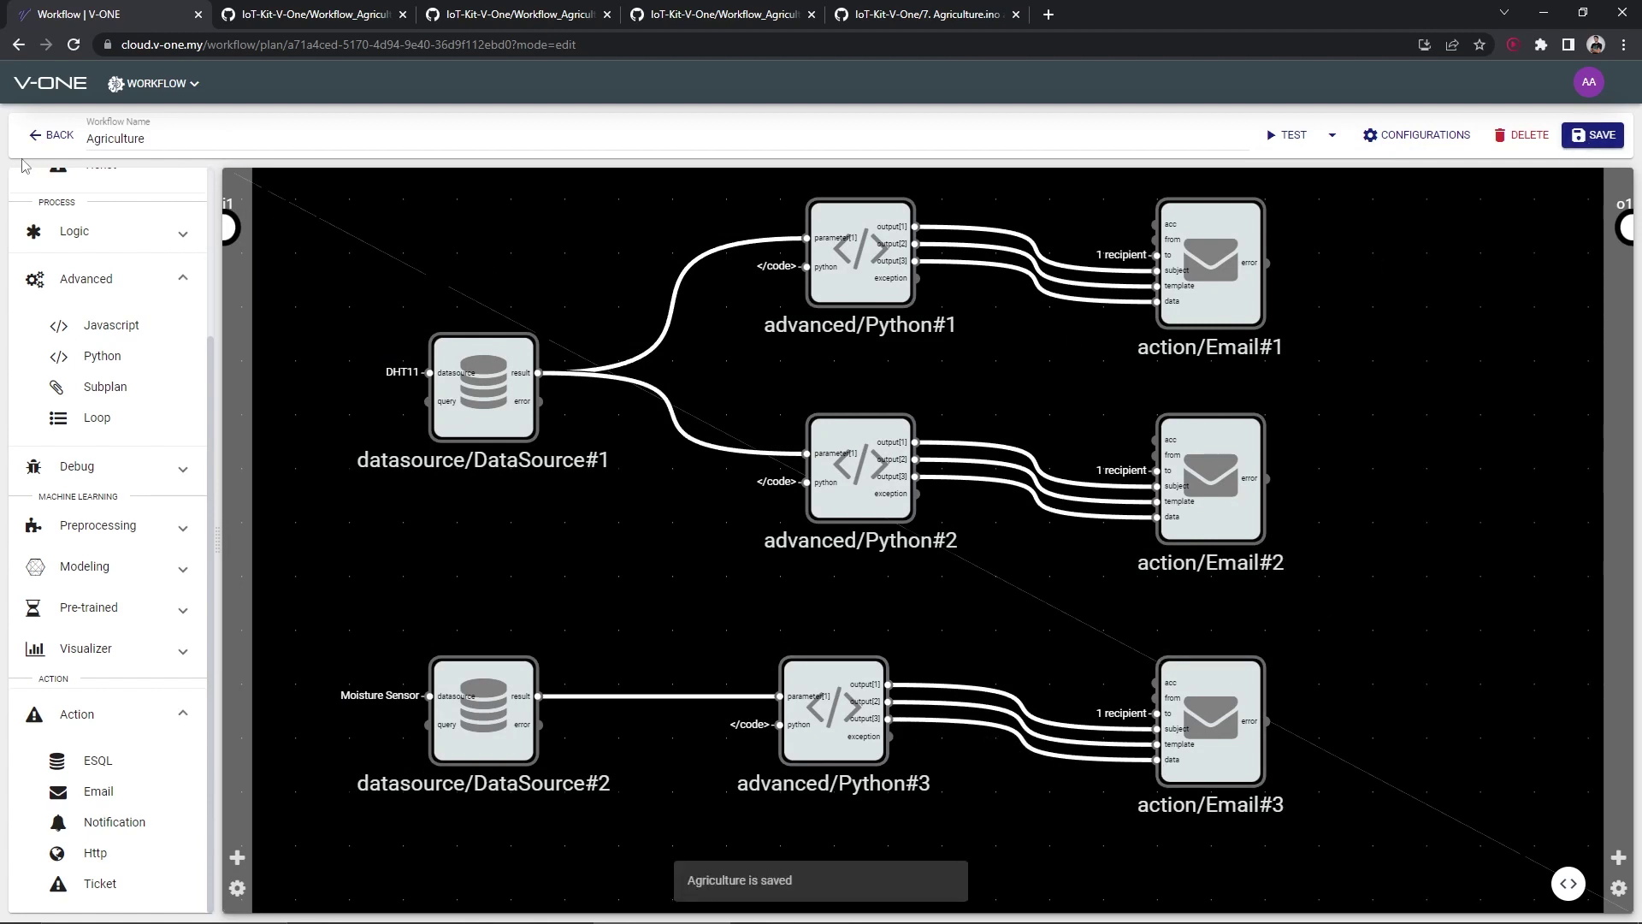
Copy the Agriculture sketch from GitHub and paste it into Agriculture.ino in Arduino IDE
left_click(39, 135)
left_click(928, 14)
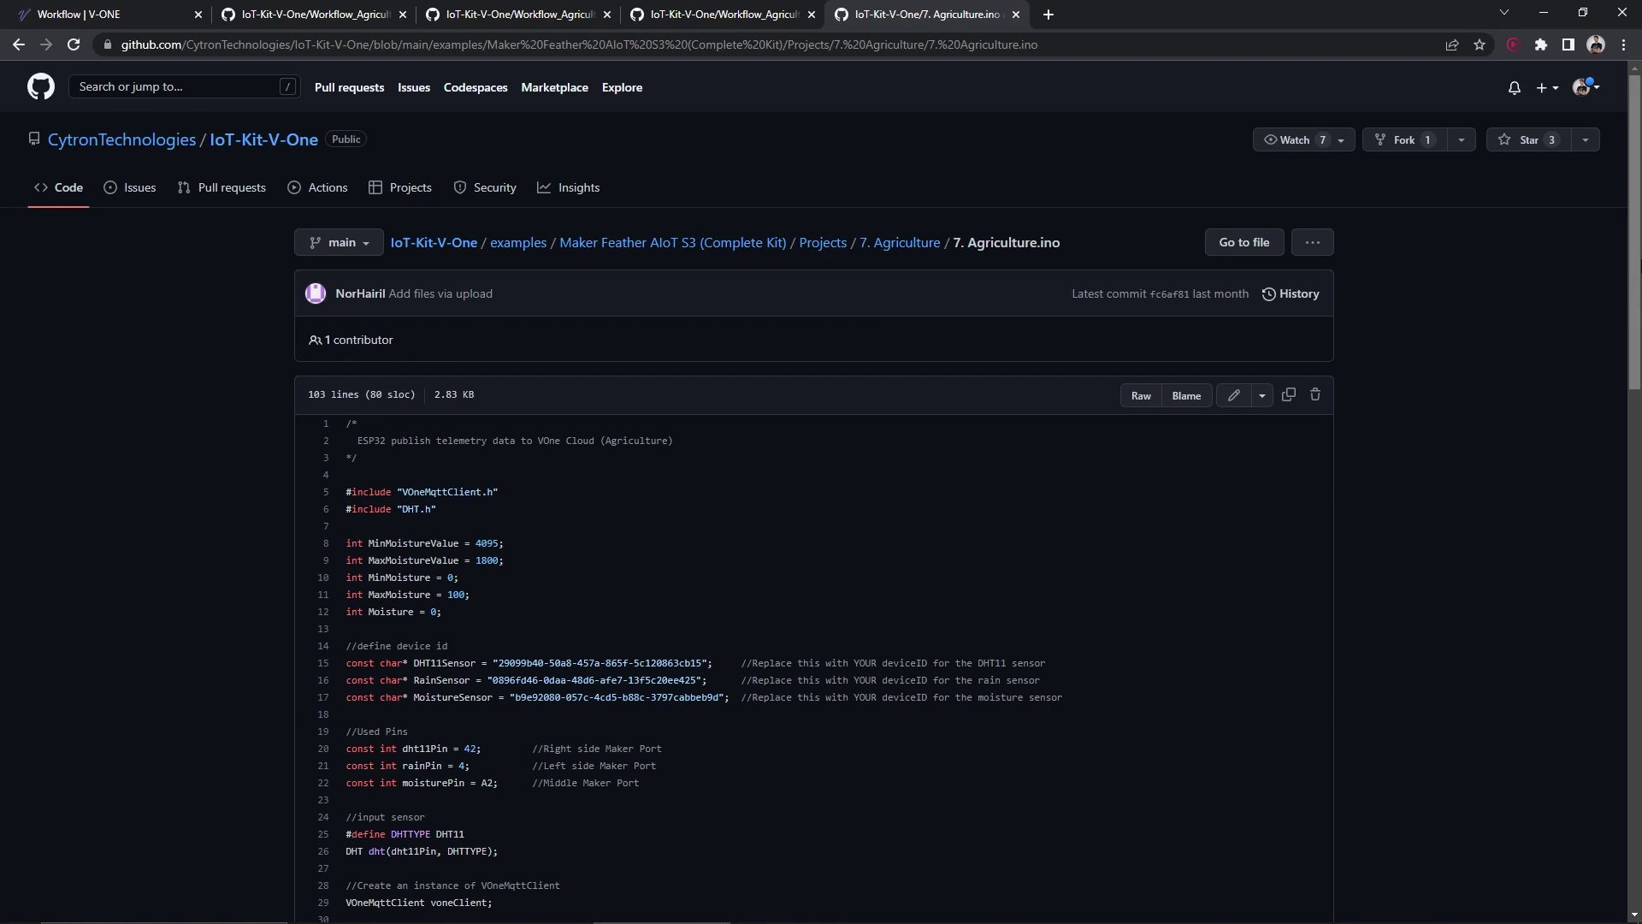
scroll(1324, 286, "down", 2)
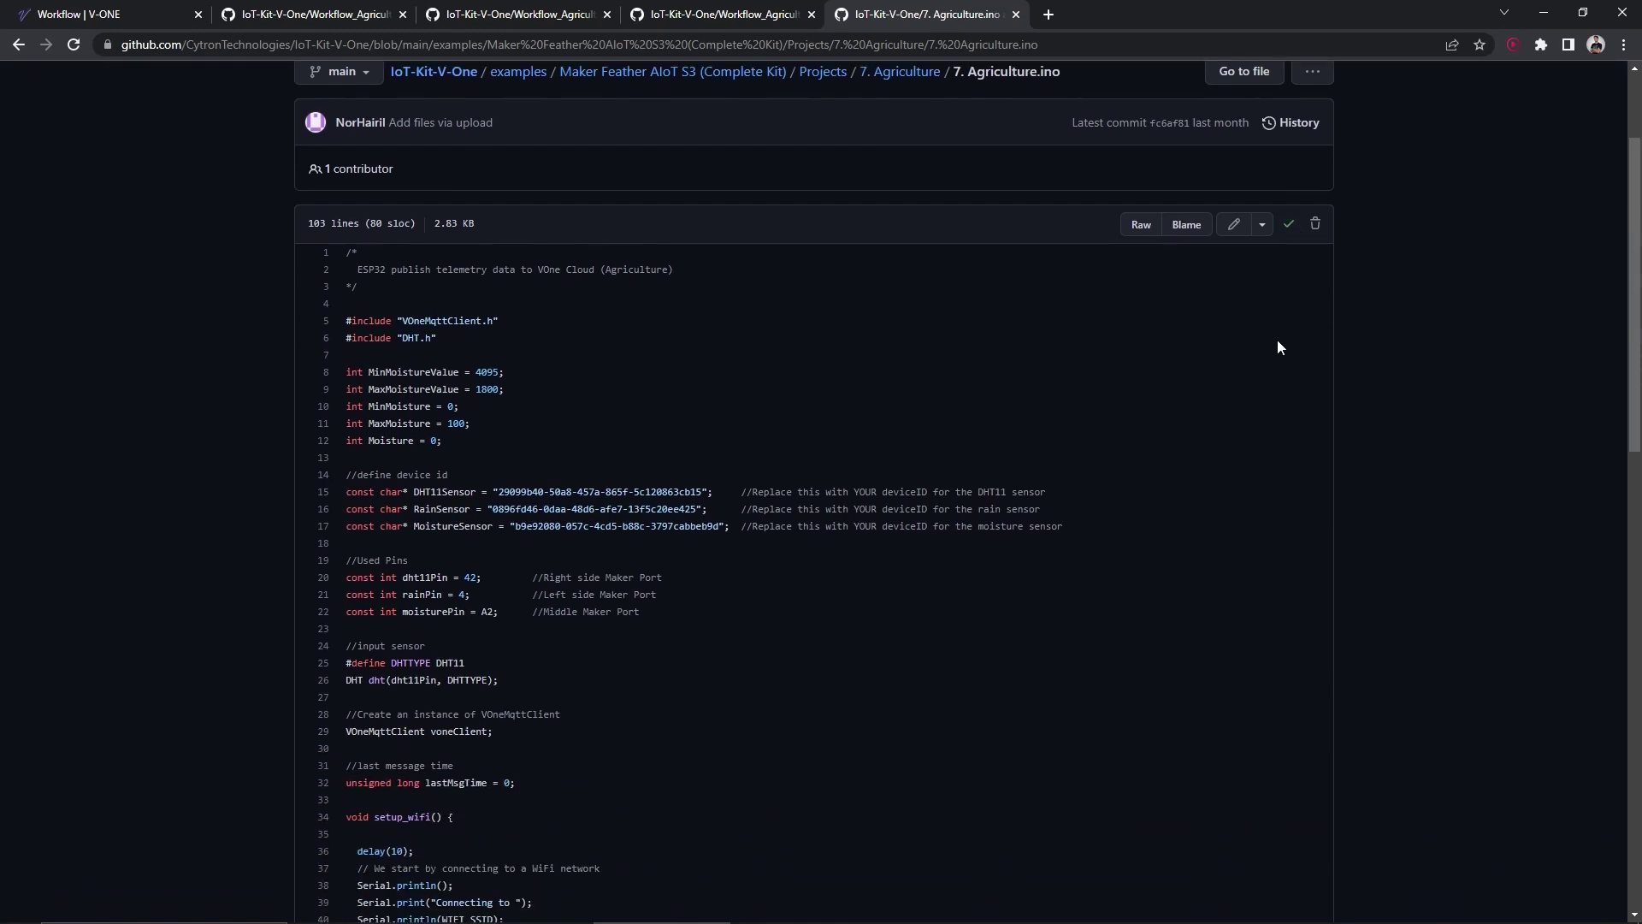
key("alt+Tab")
key("ctrl+v")
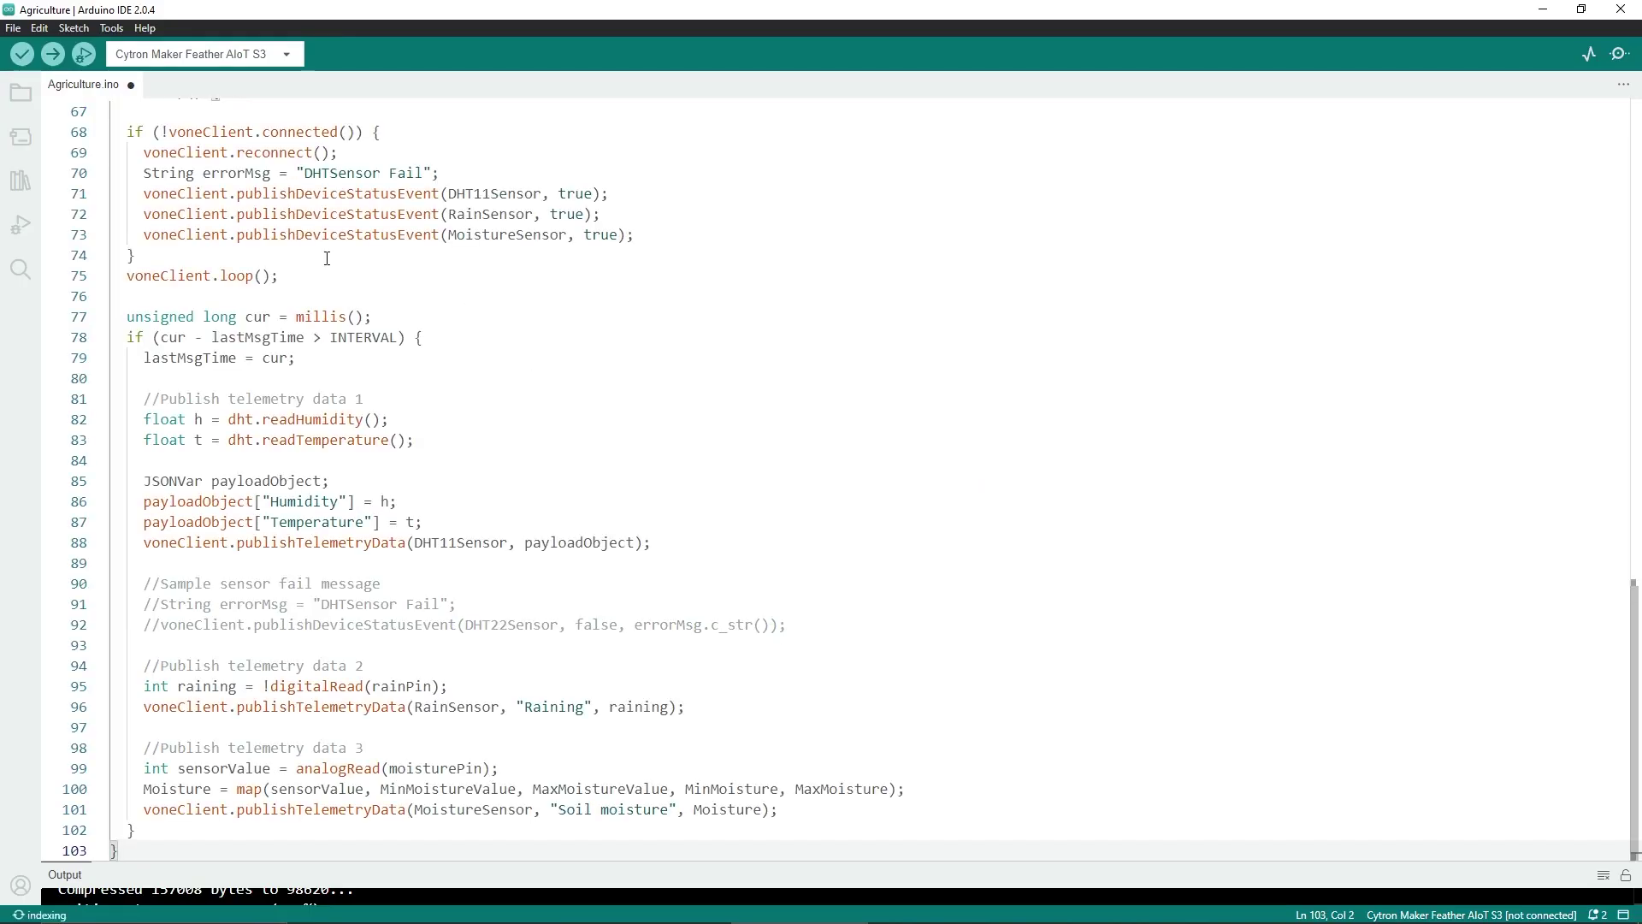
Delete the sample device IDs from the three sensor constants on lines 15–17
scroll(640, 542, "up", 20)
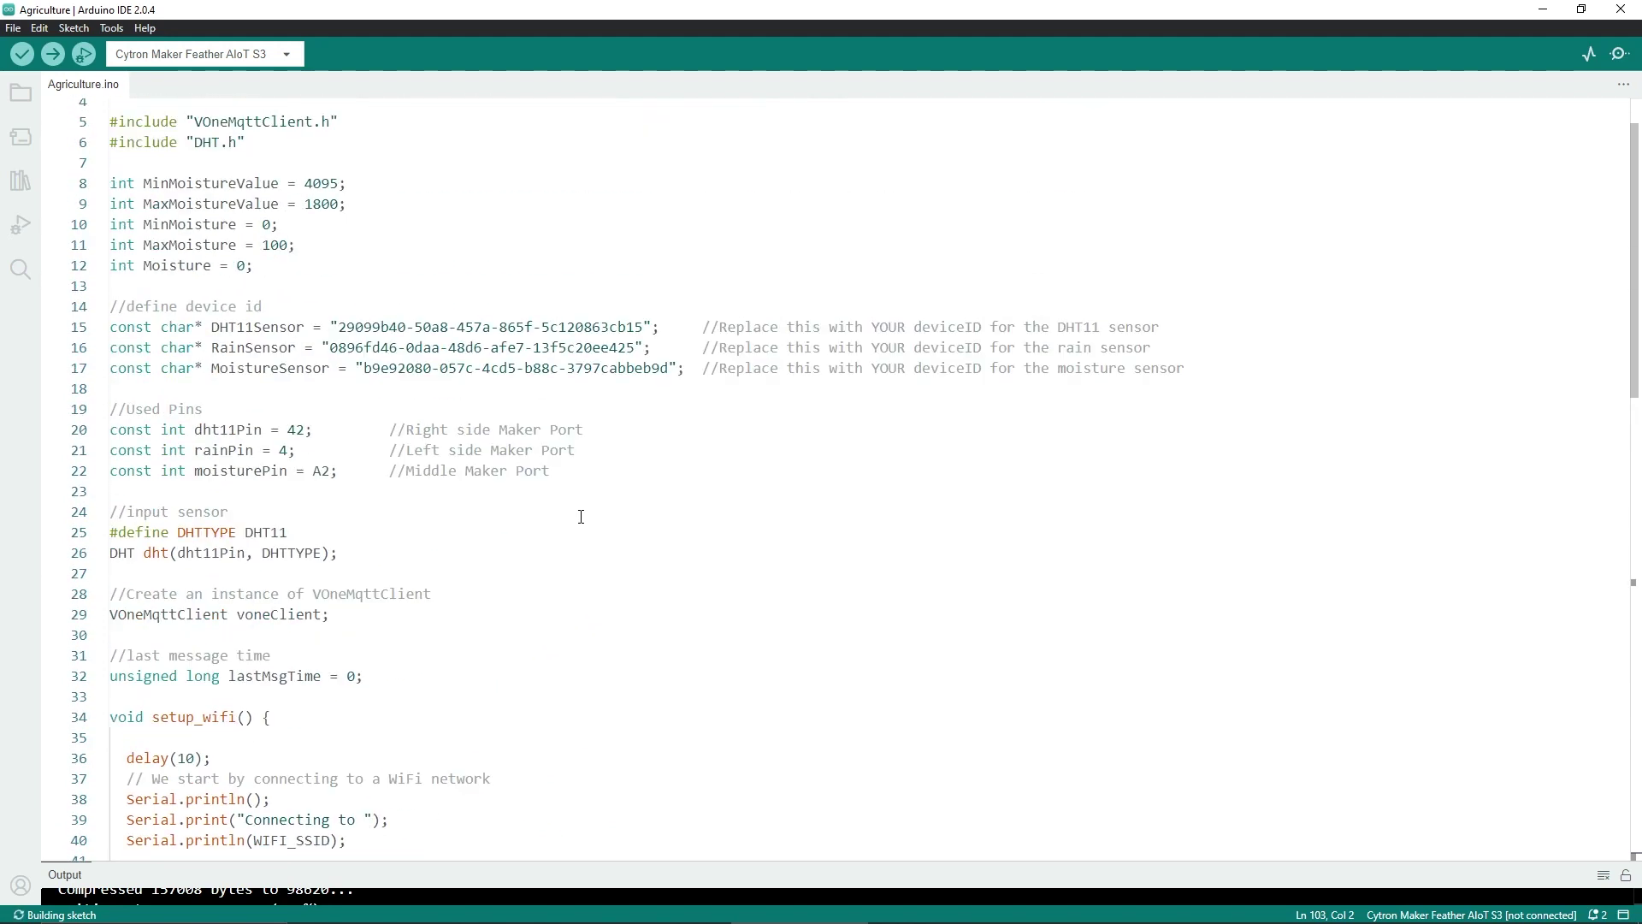
key("BackSpace")
left_click_drag(331, 417, 635, 416)
key("BackSpace")
left_click_drag(364, 437, 668, 437)
key("BackSpace")
left_click(342, 396)
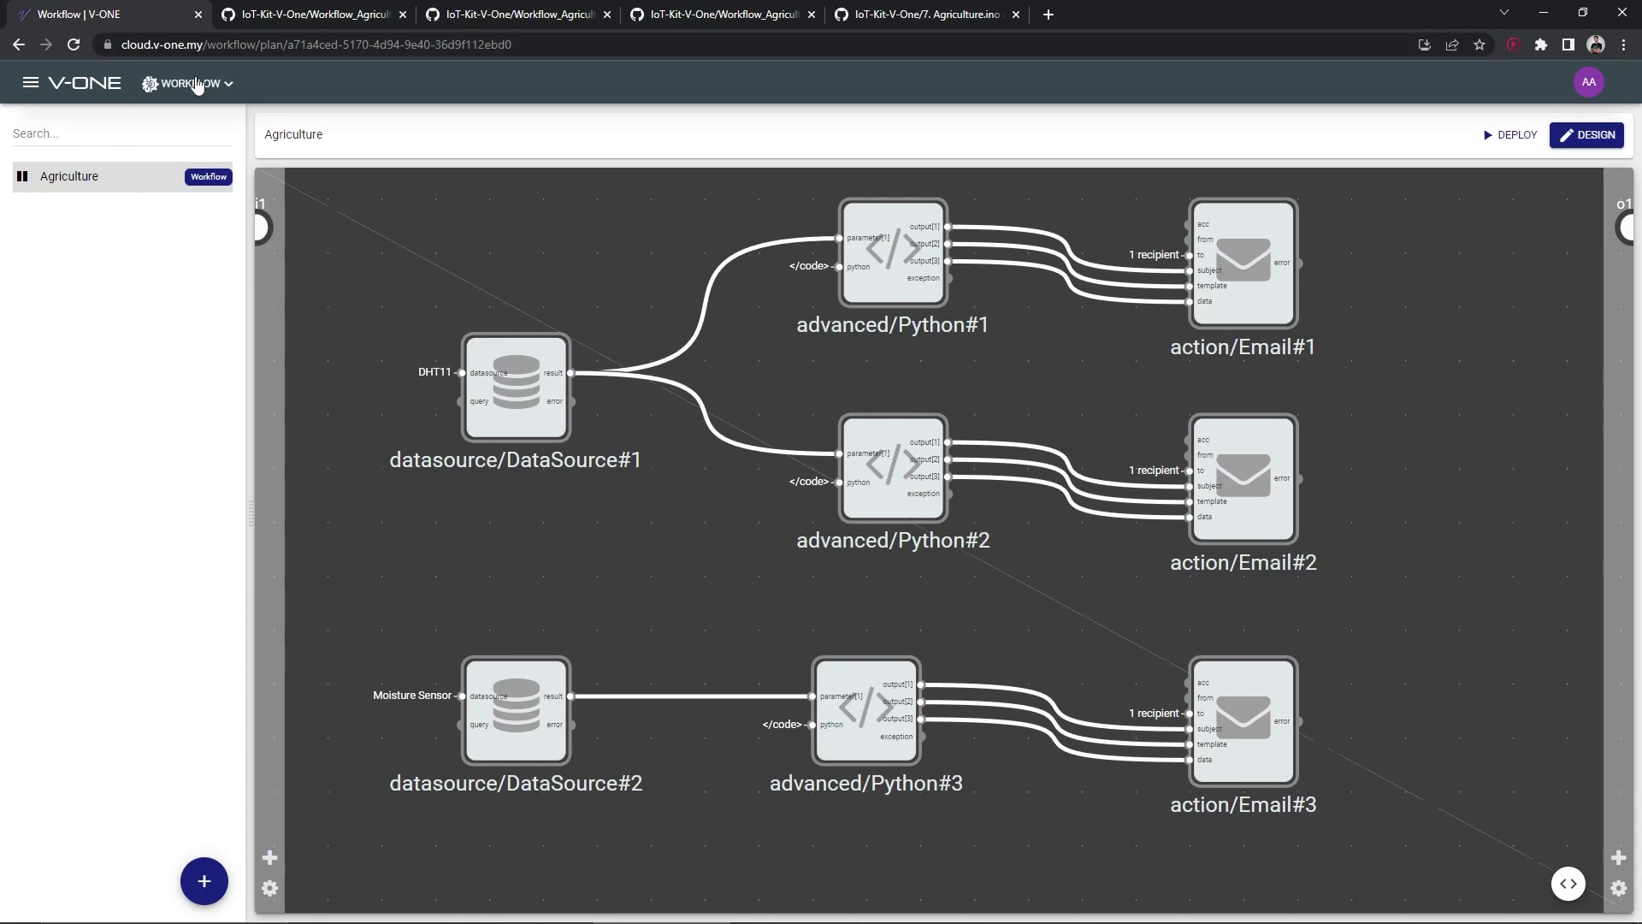
Copy the DHT11 device ID from V-ONE's Device Manager into DHT11Sensor
left_click(198, 84)
left_click(744, 264)
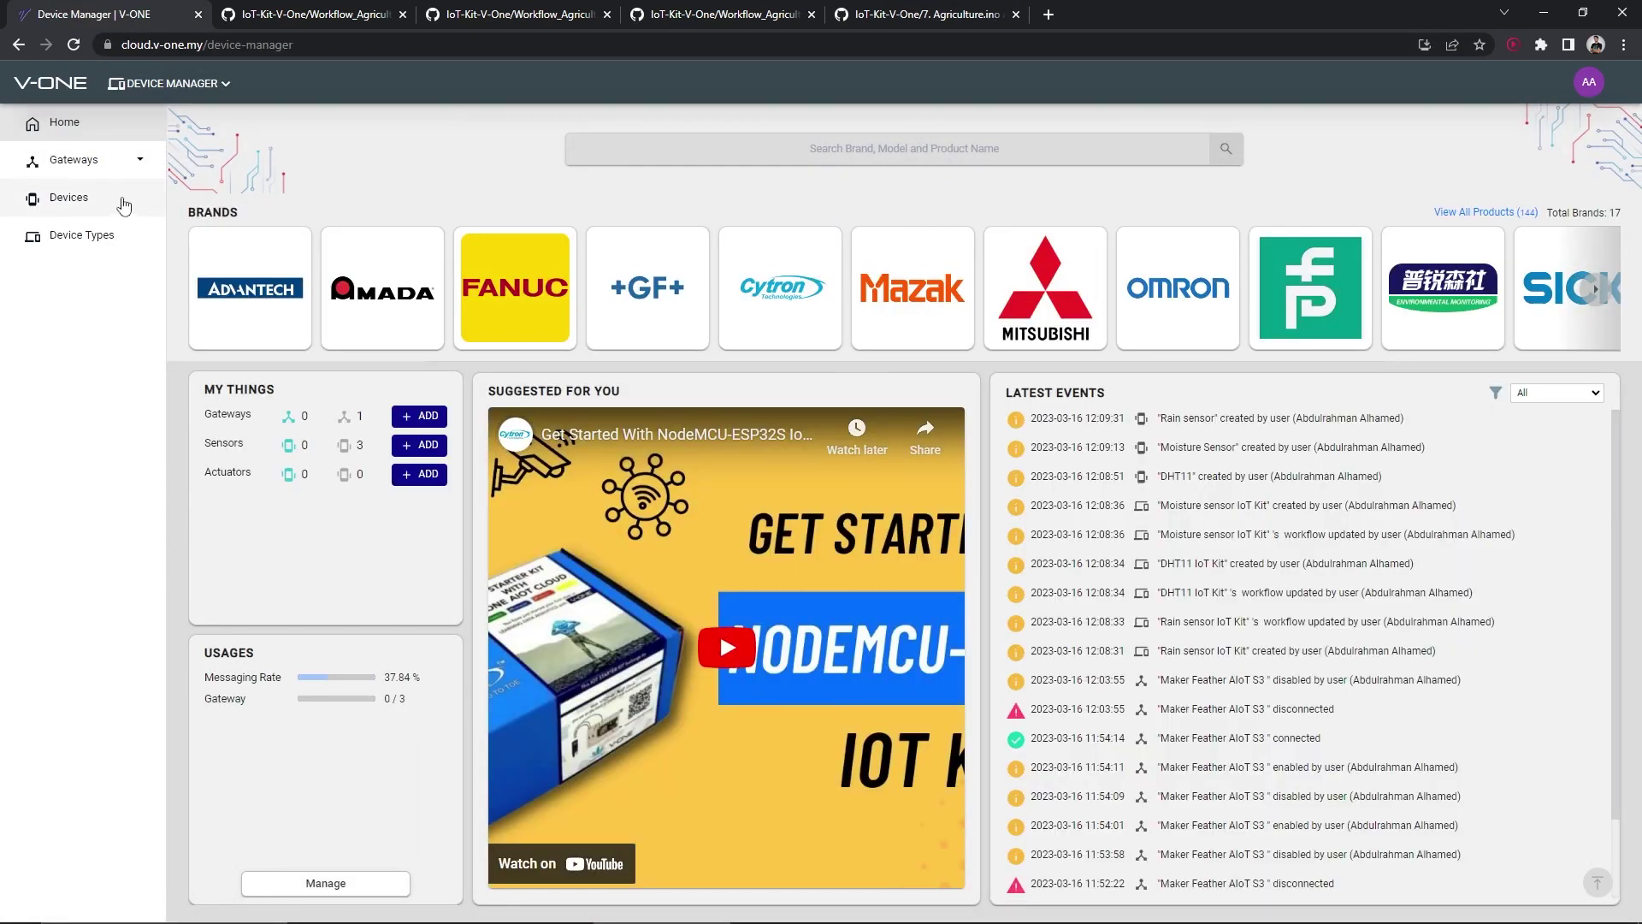
left_click(121, 200)
left_click(599, 297)
left_click(732, 380)
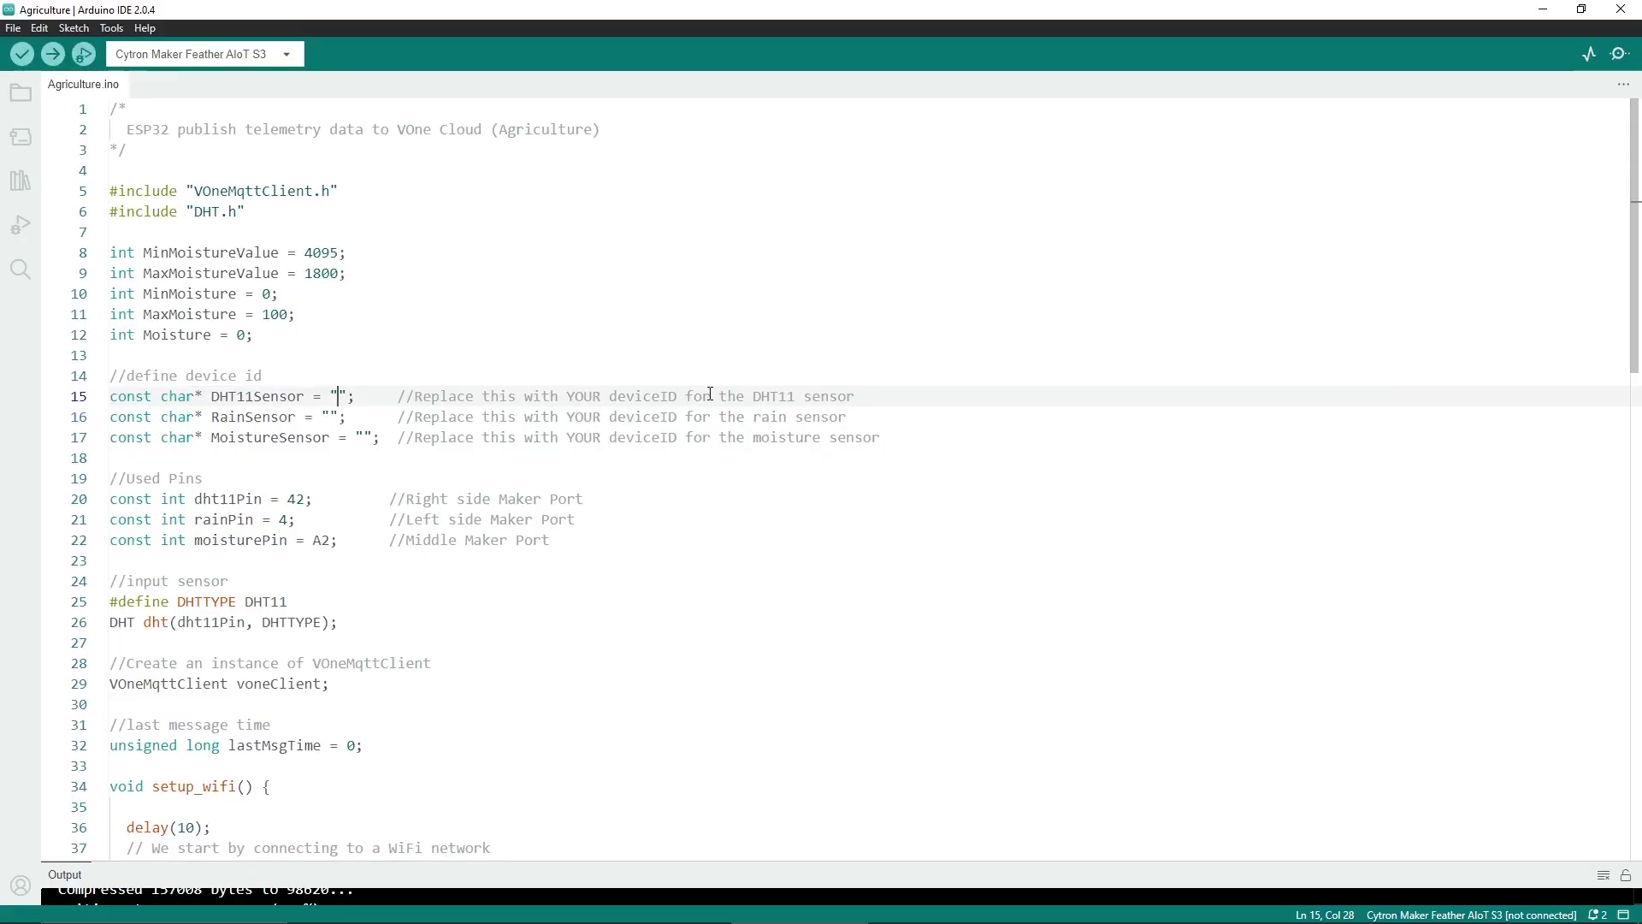
key("ctrl+v")
Copy the Rain and Moisture sensor device IDs into RainSensor and MoistureSensor
left_click(334, 417)
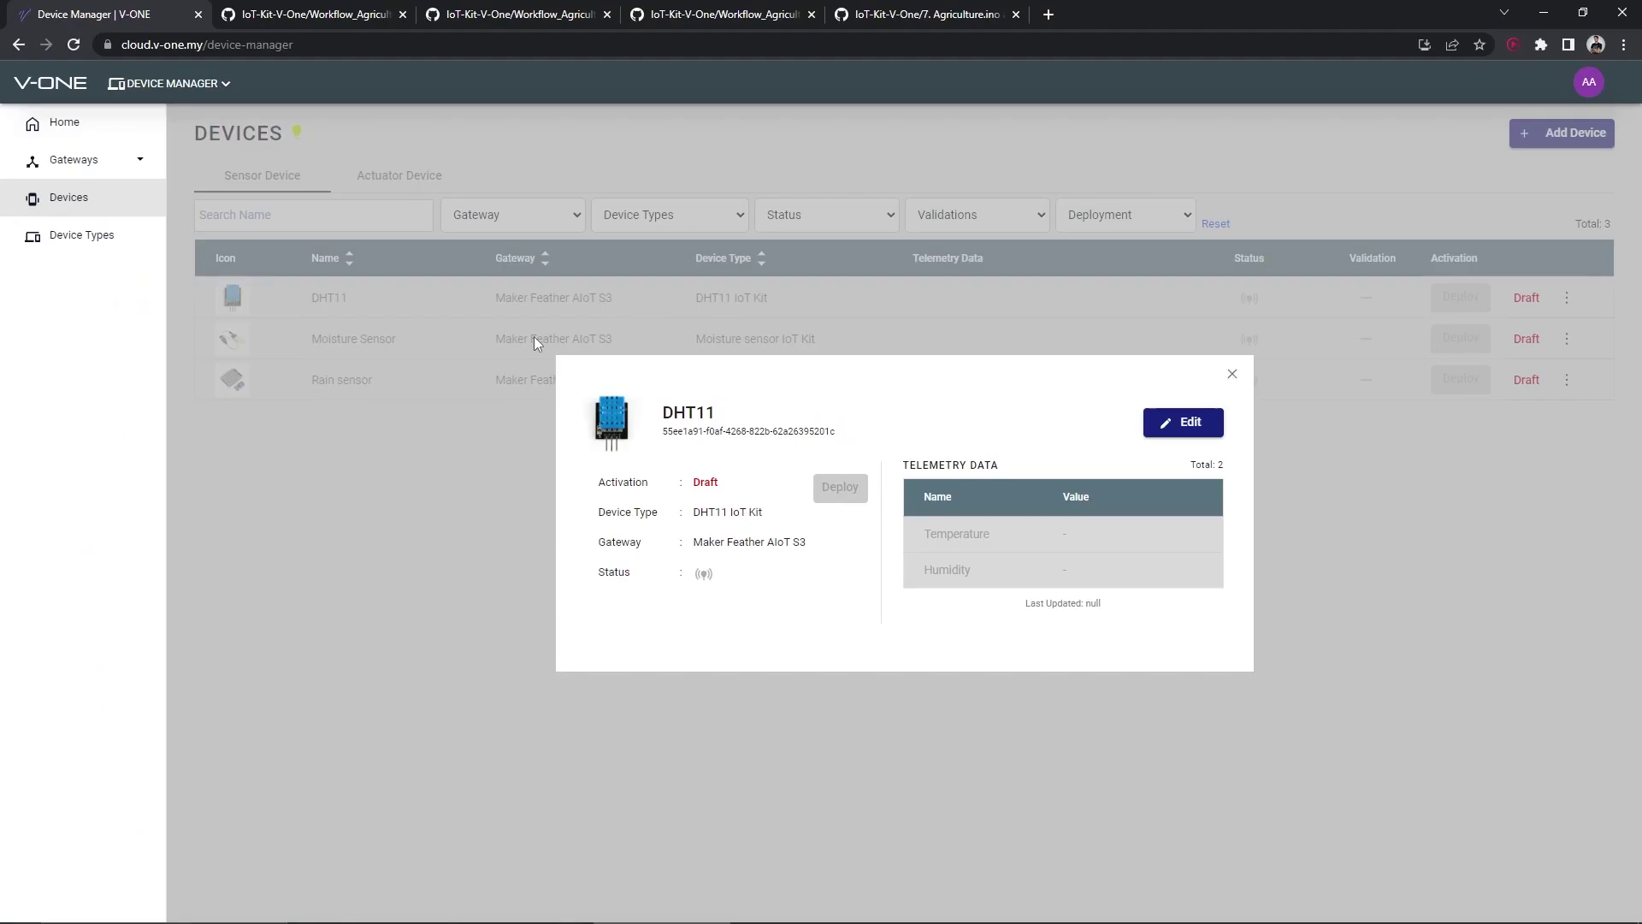
left_click(491, 374)
left_click(254, 389)
left_click(850, 436)
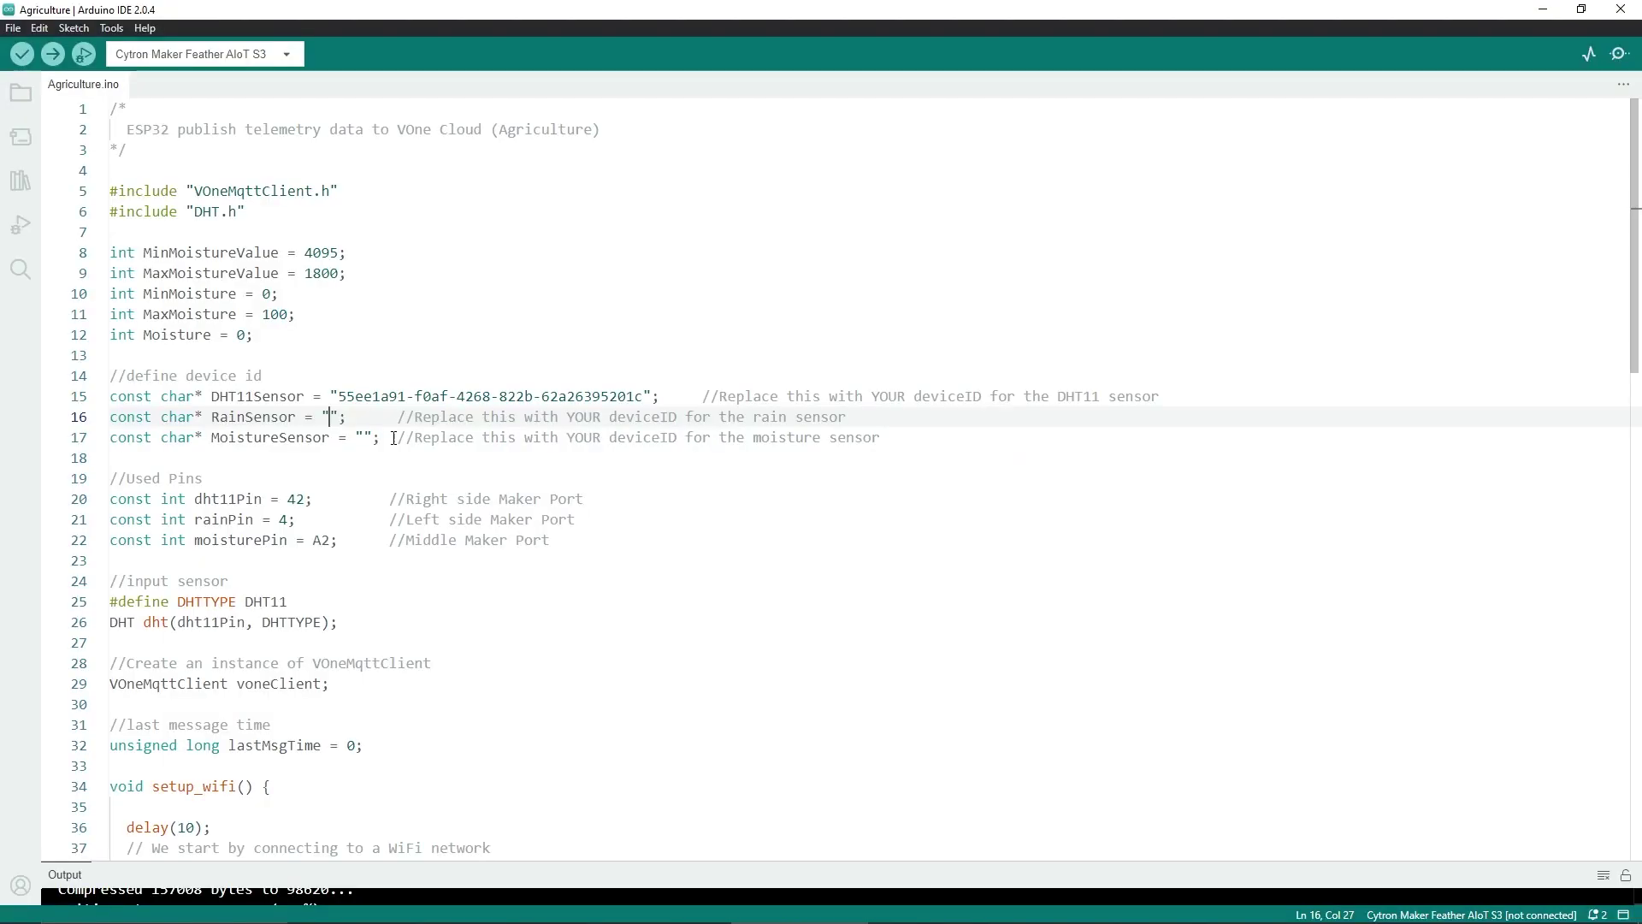
key("ctrl+v")
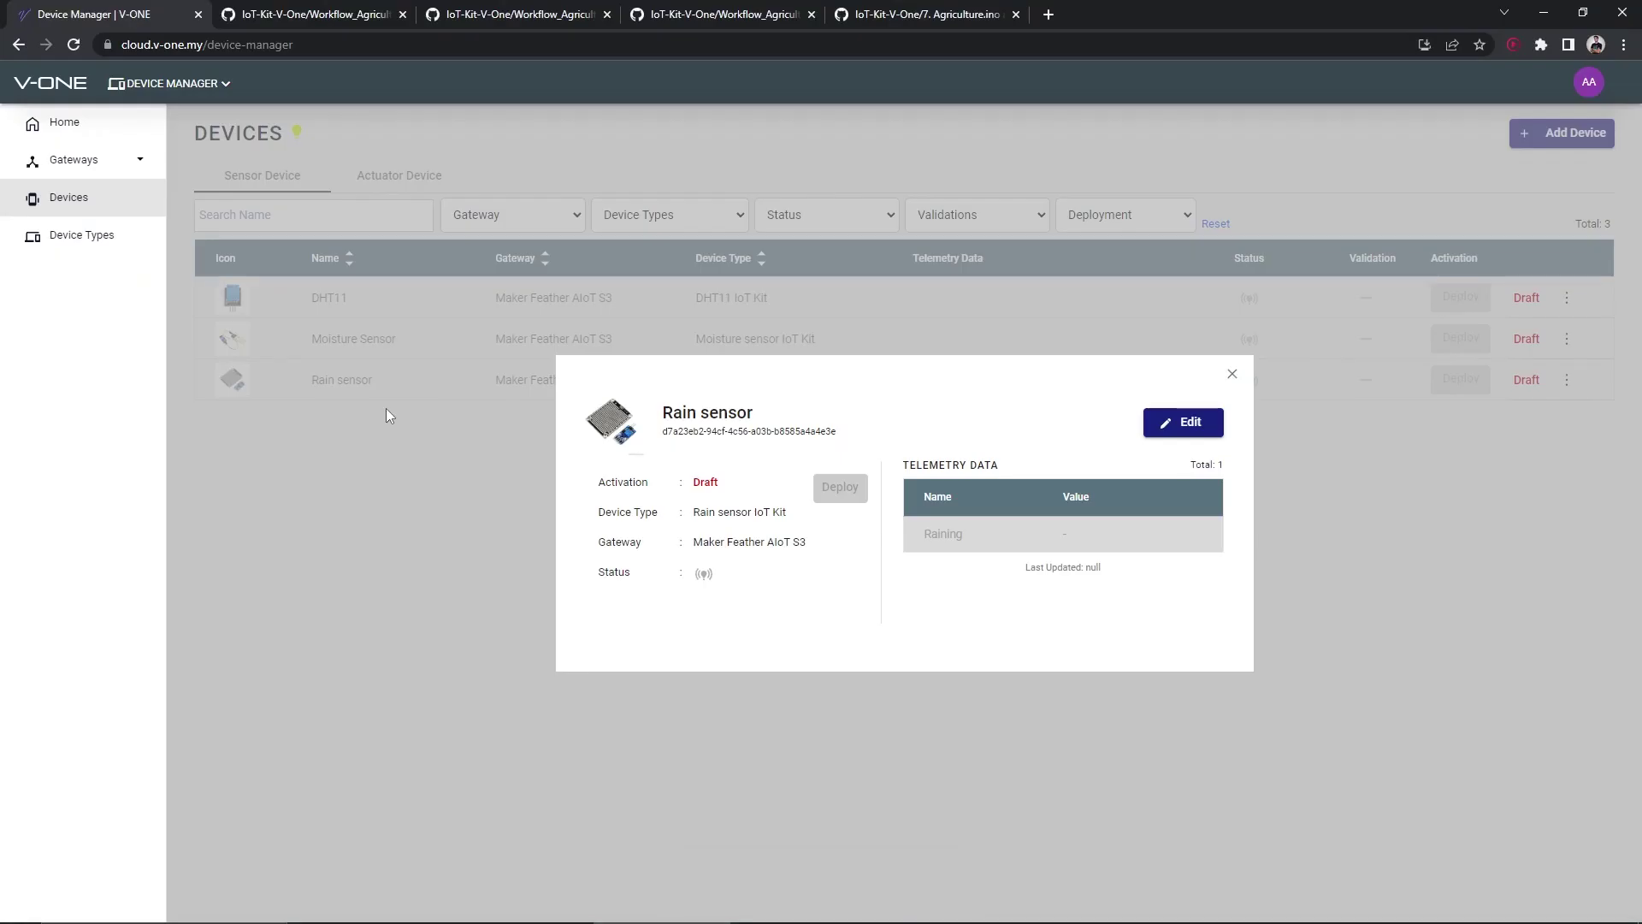
left_click(386, 408)
left_click(233, 339)
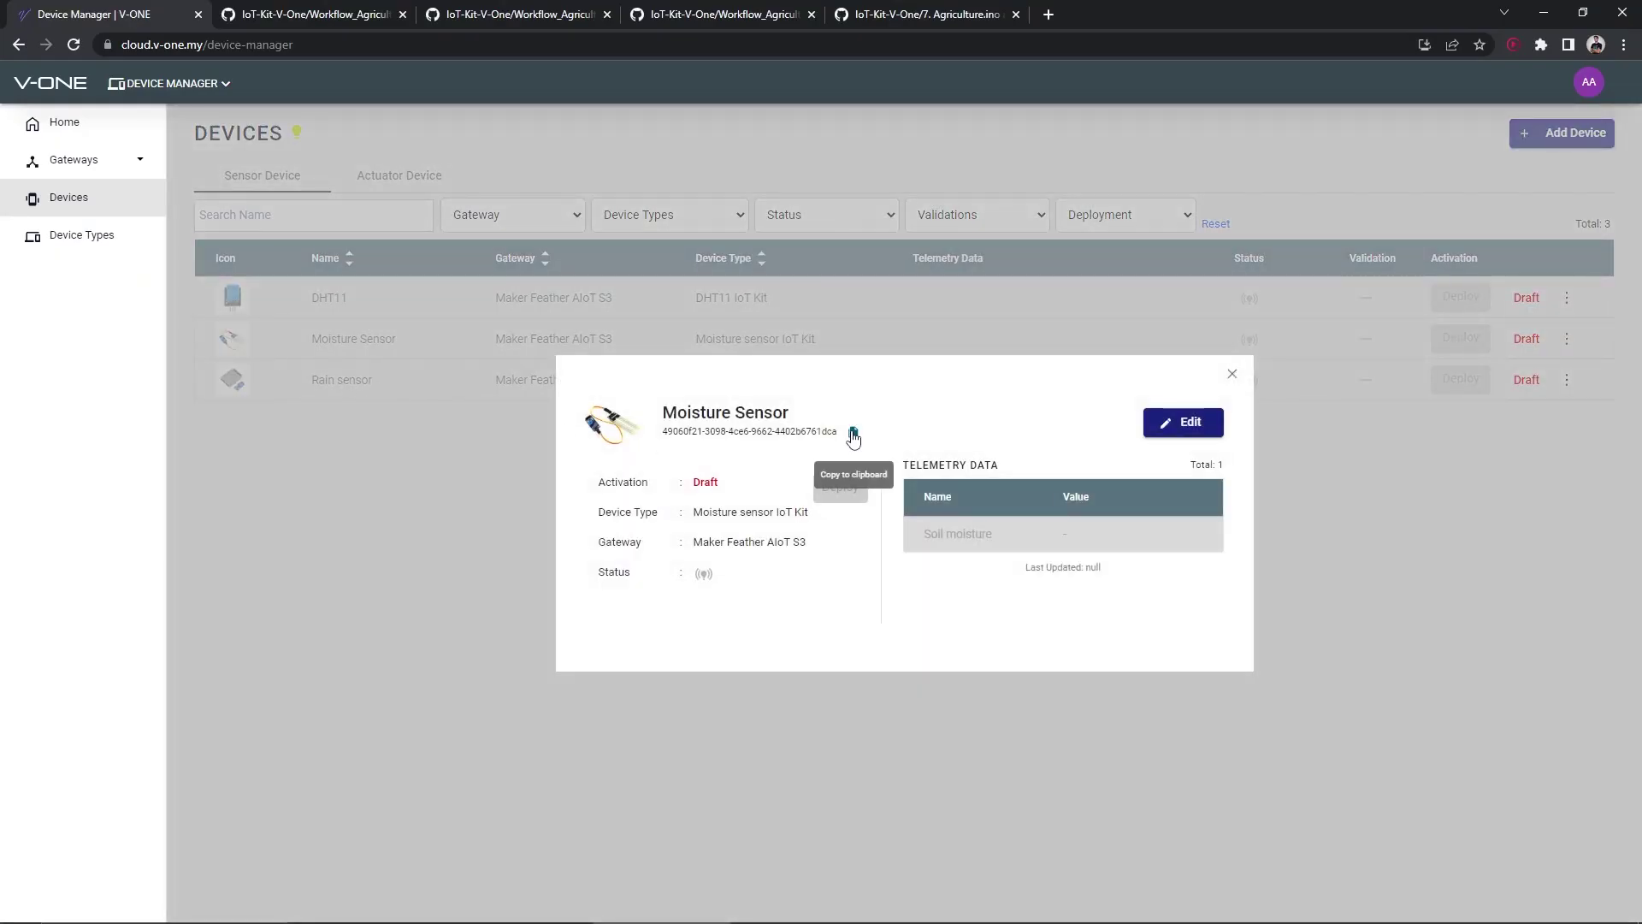
left_click(852, 434)
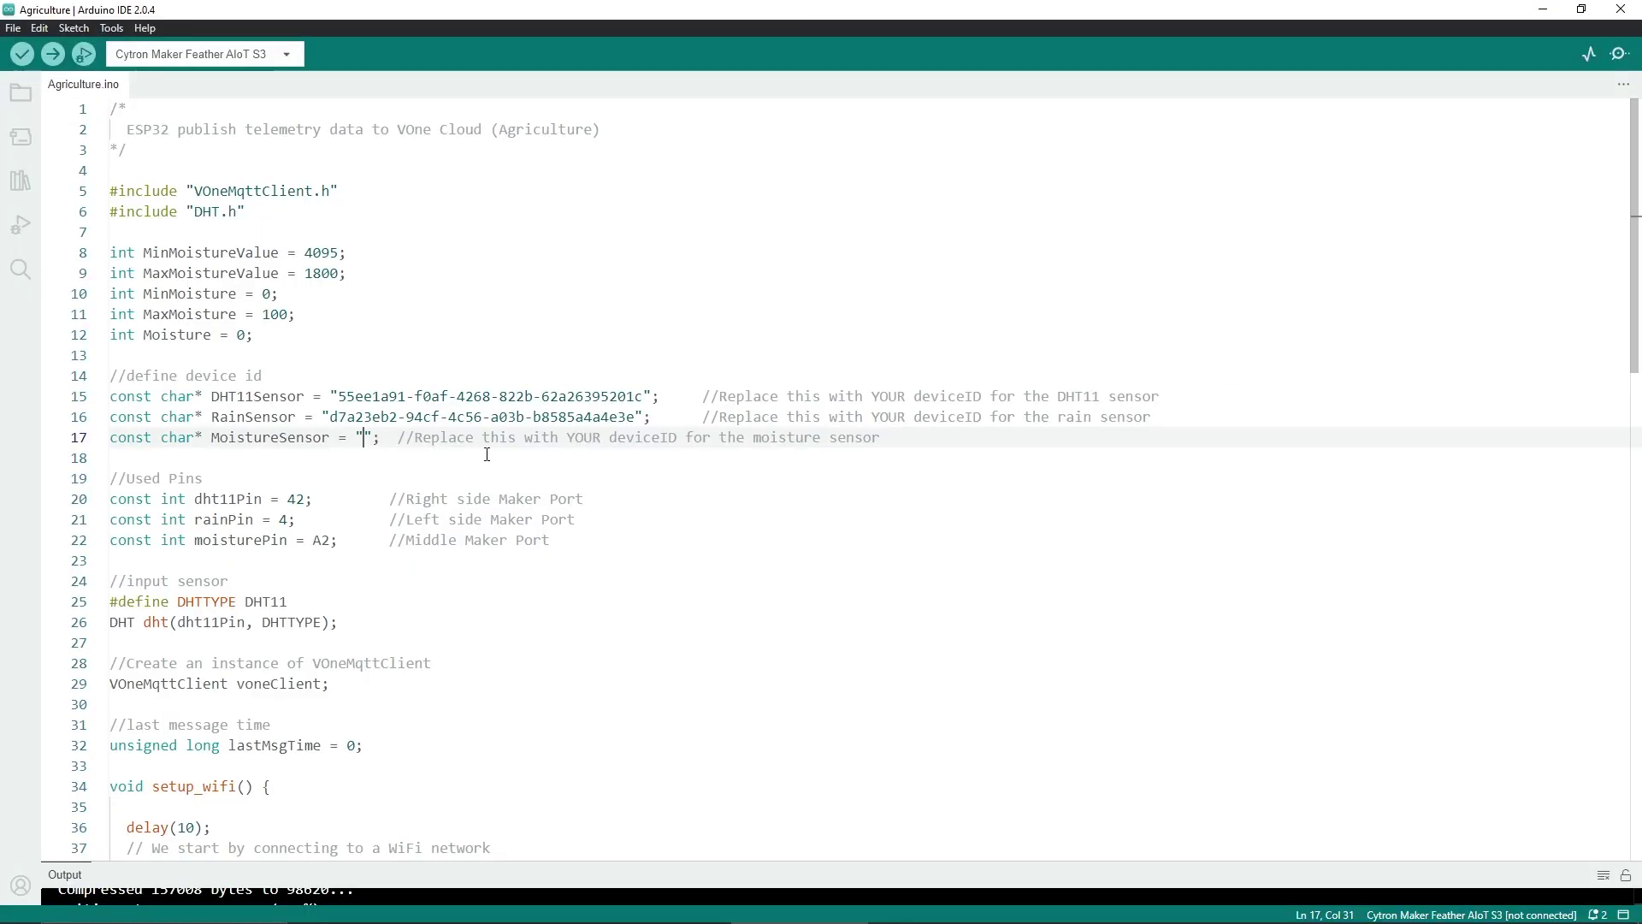
key("ctrl+v")
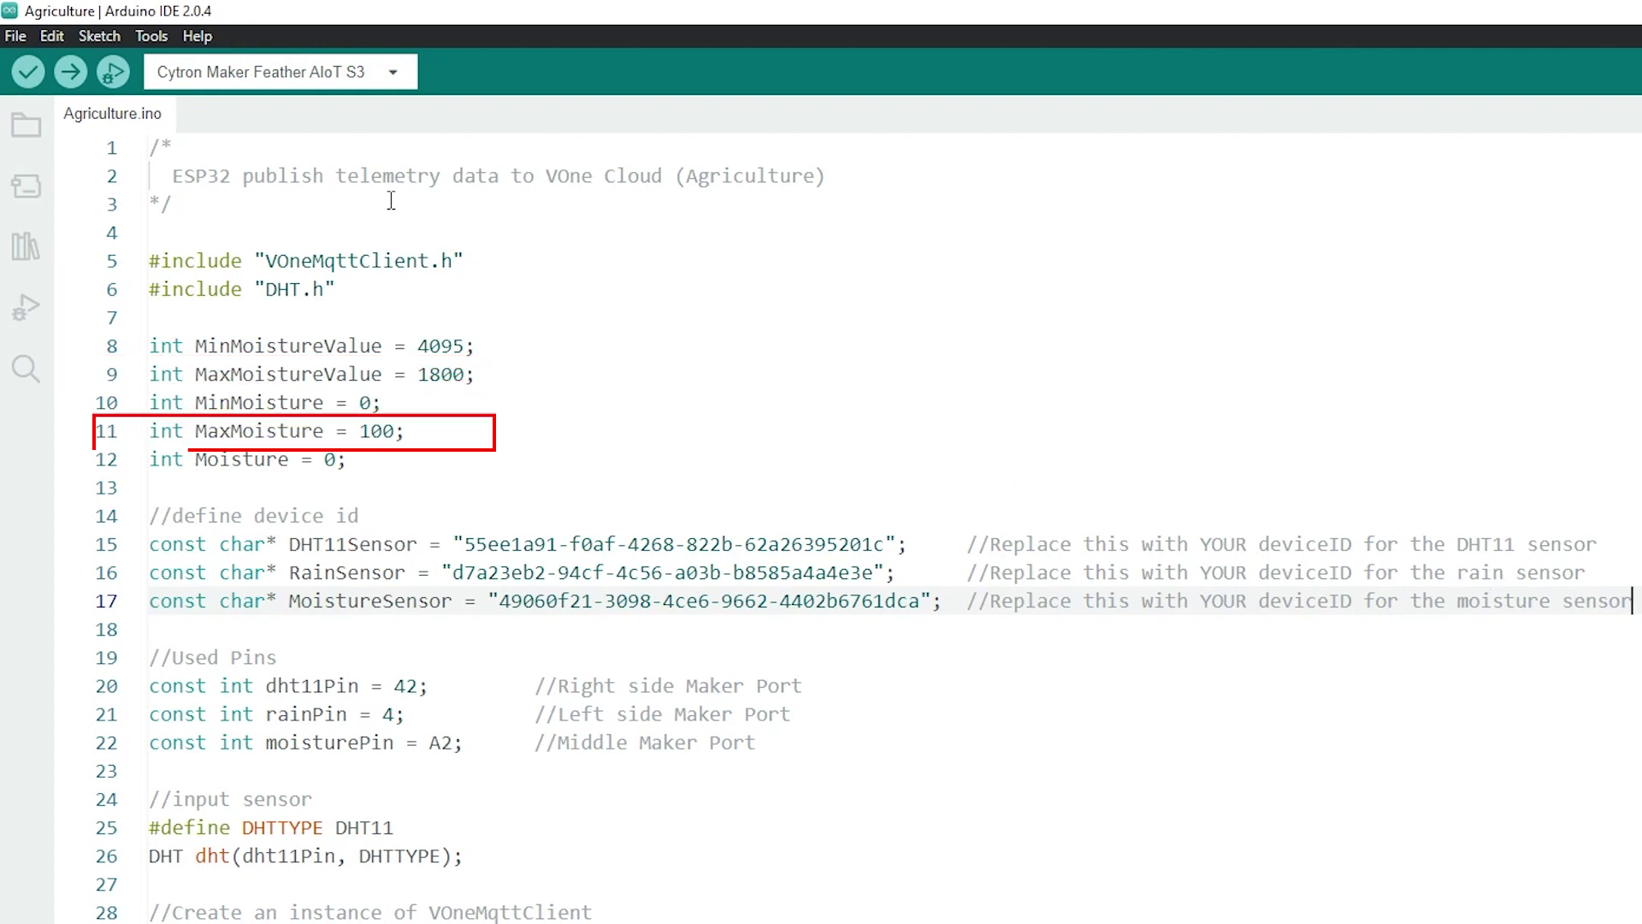
Upload Agriculture.ino to the board on port COM15, then list V-ONE's gateways
left_click(151, 36)
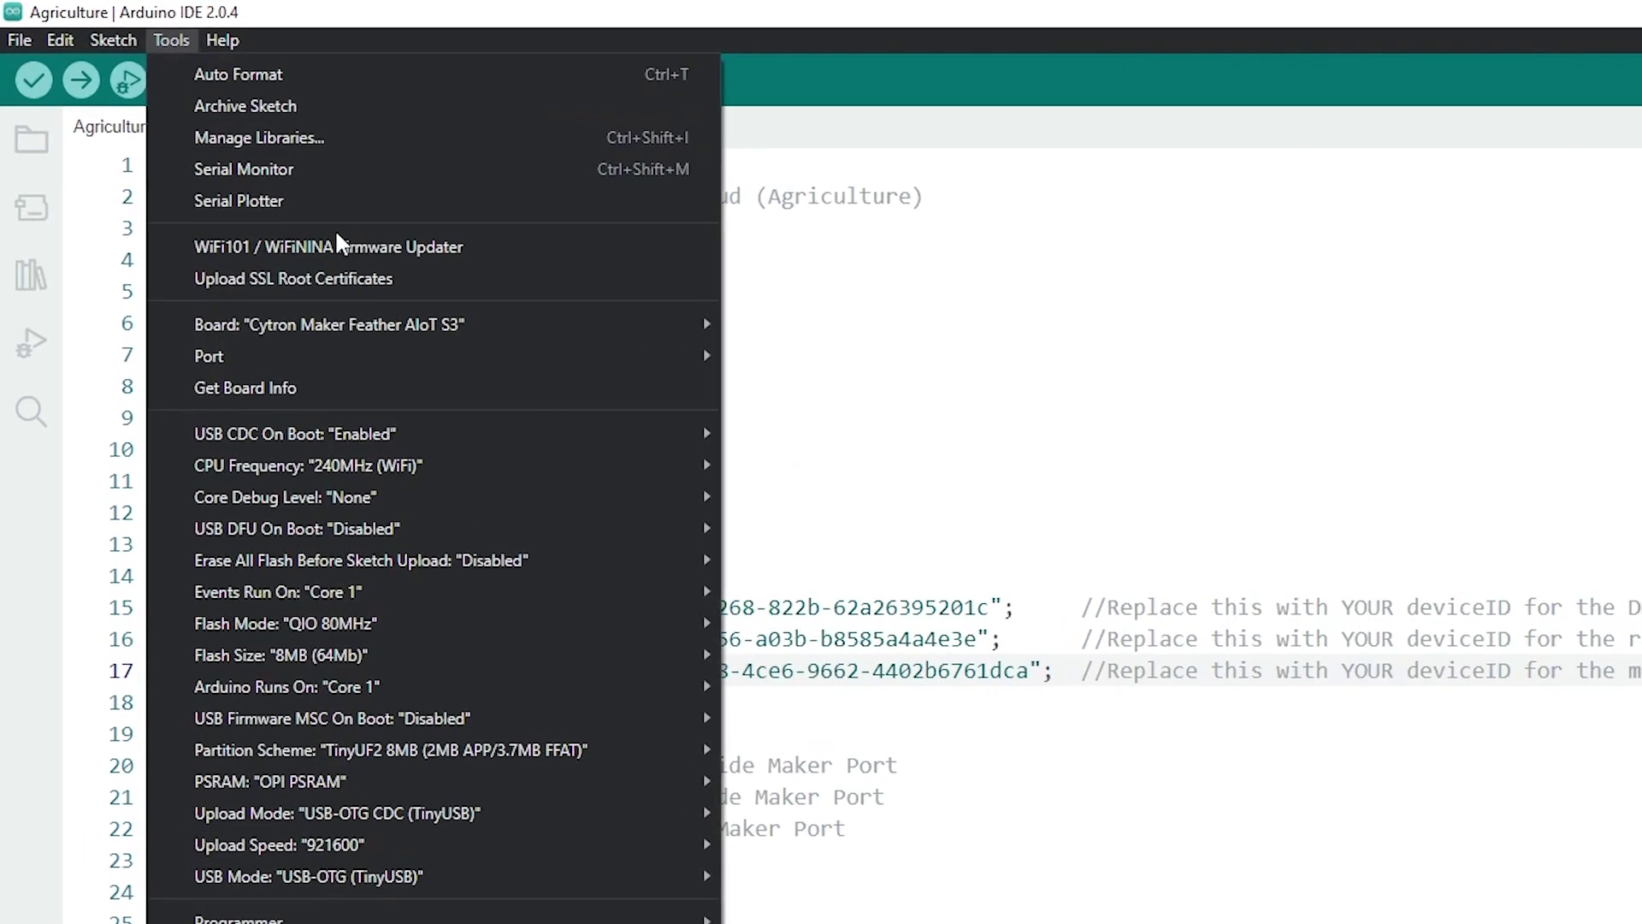
mouse_move(516, 362)
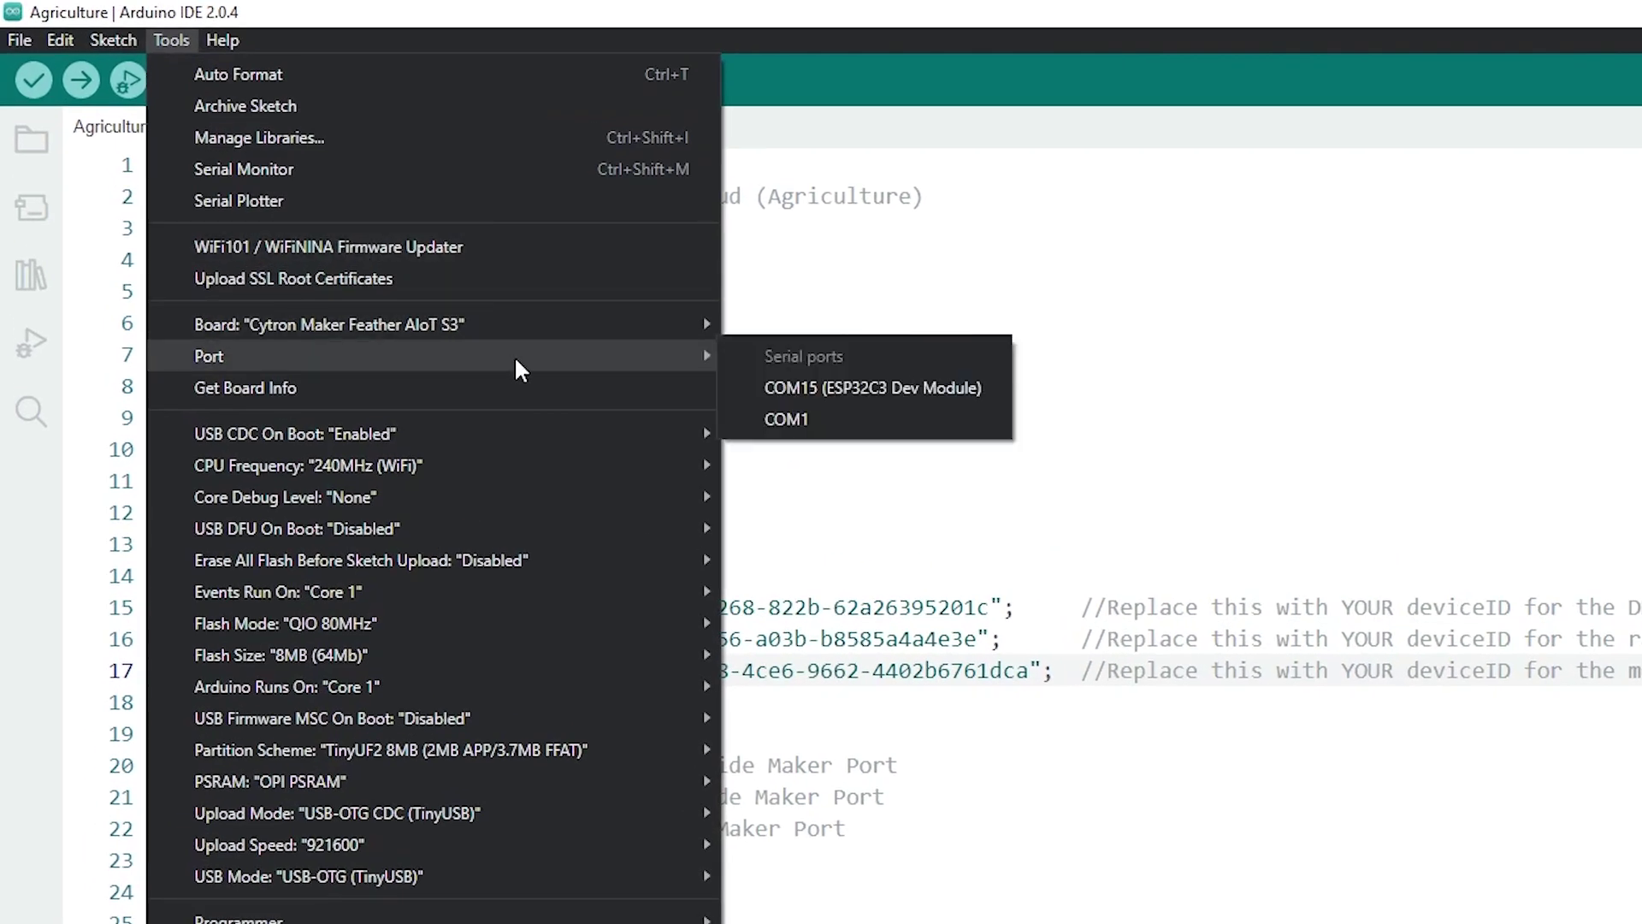
left_click(855, 389)
left_click(52, 55)
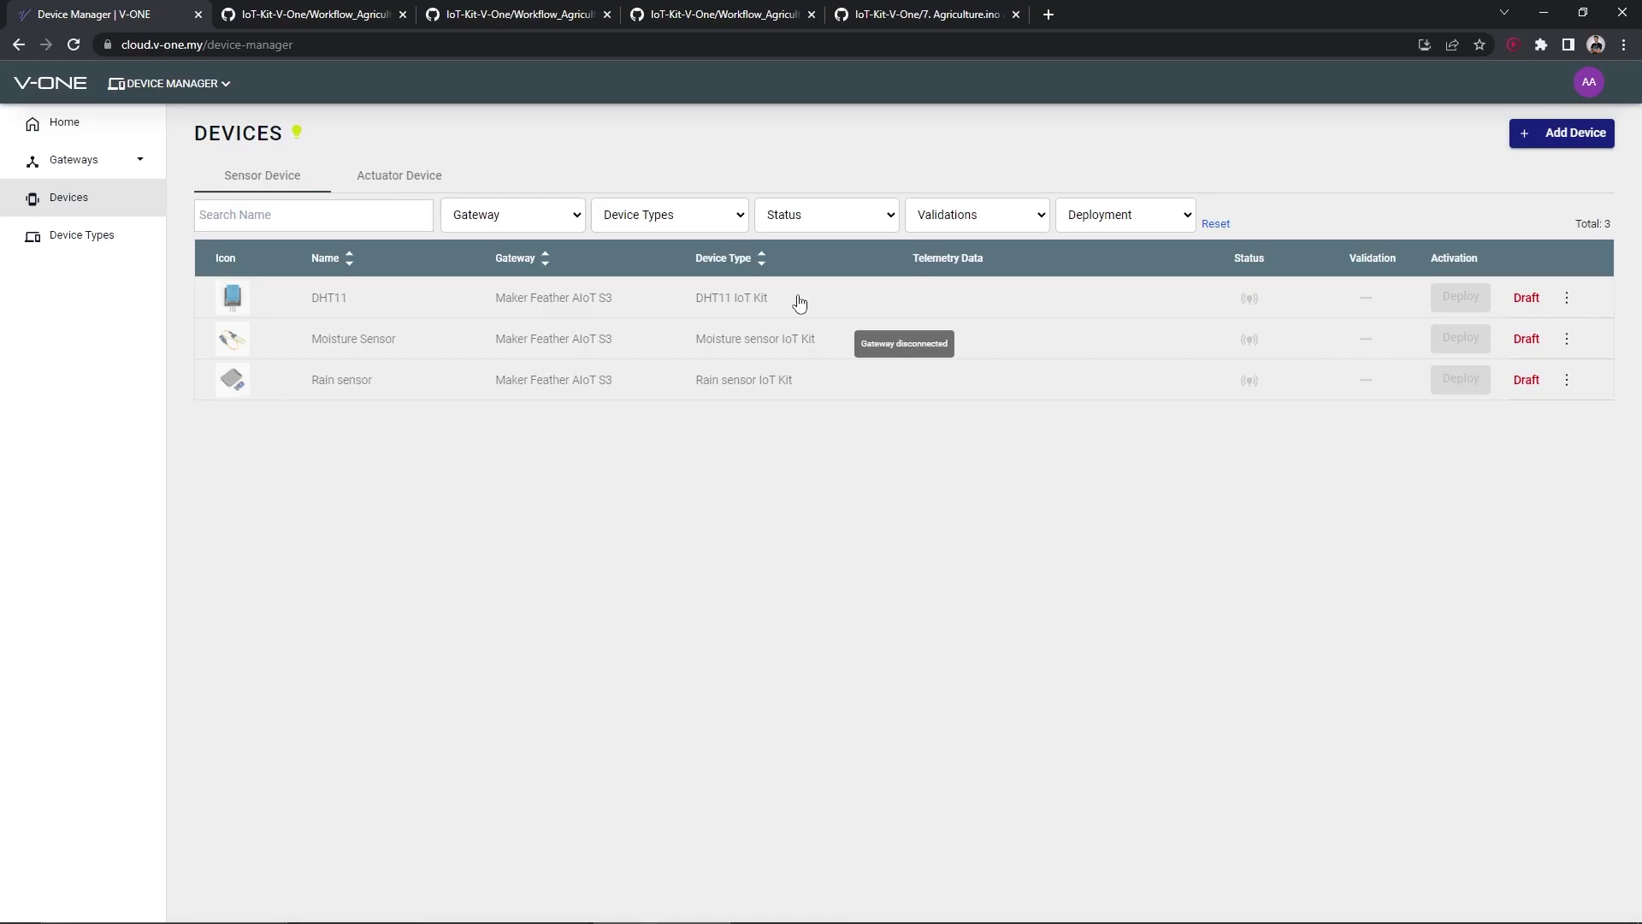
left_click(86, 162)
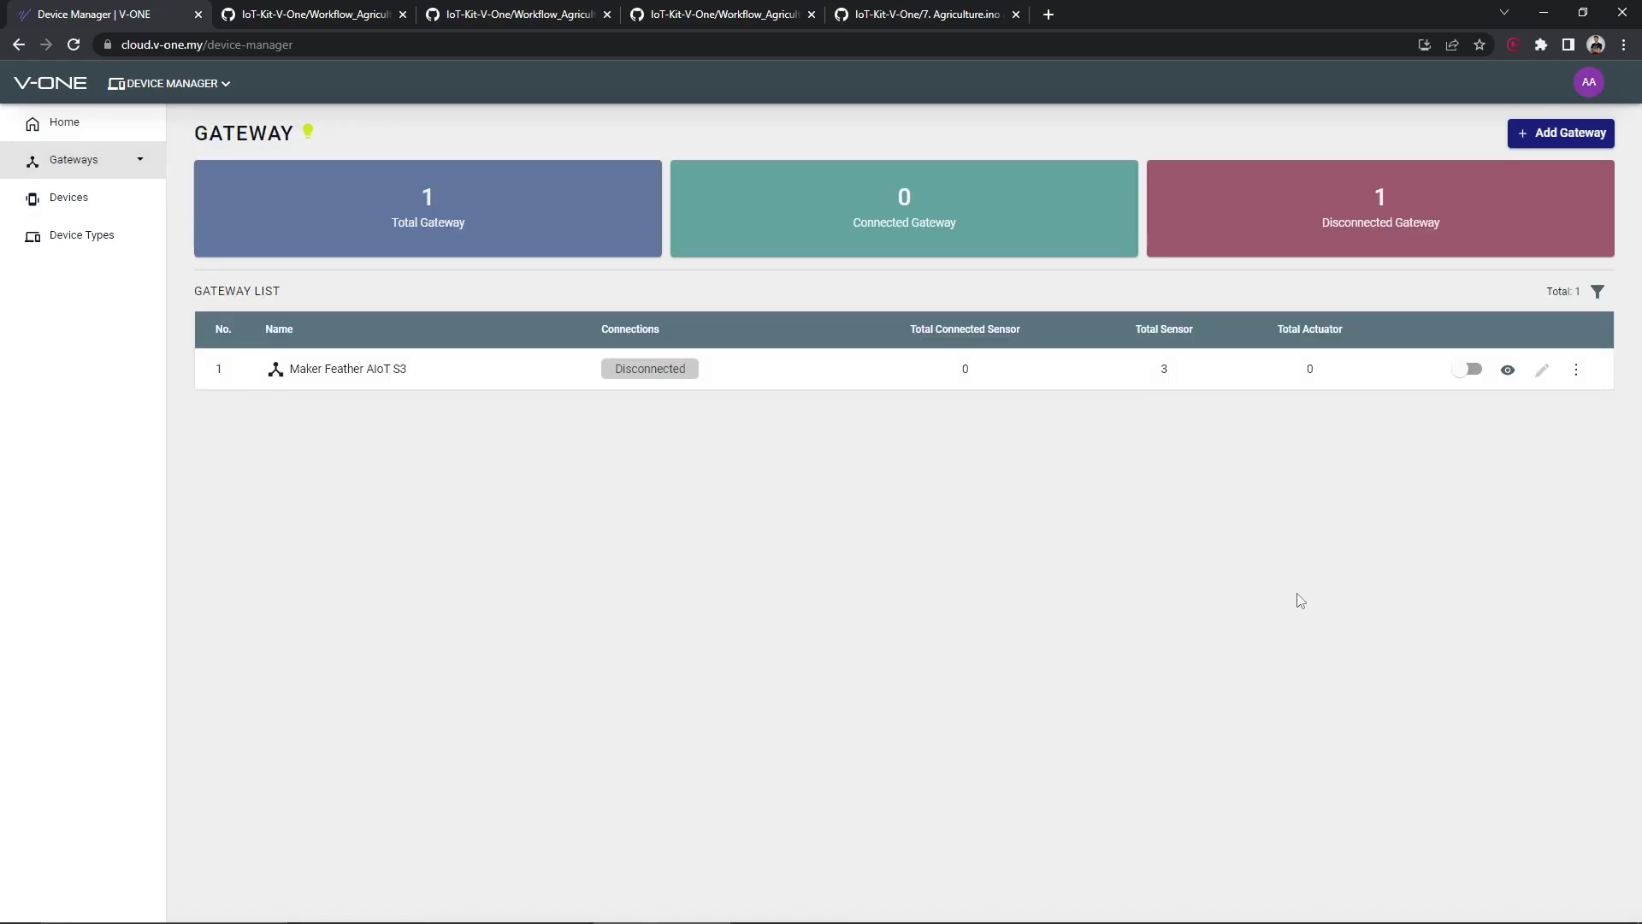
Enable the Maker Feather AIoT S3 gateway and confirm the update
left_click(1467, 369)
left_click(932, 557)
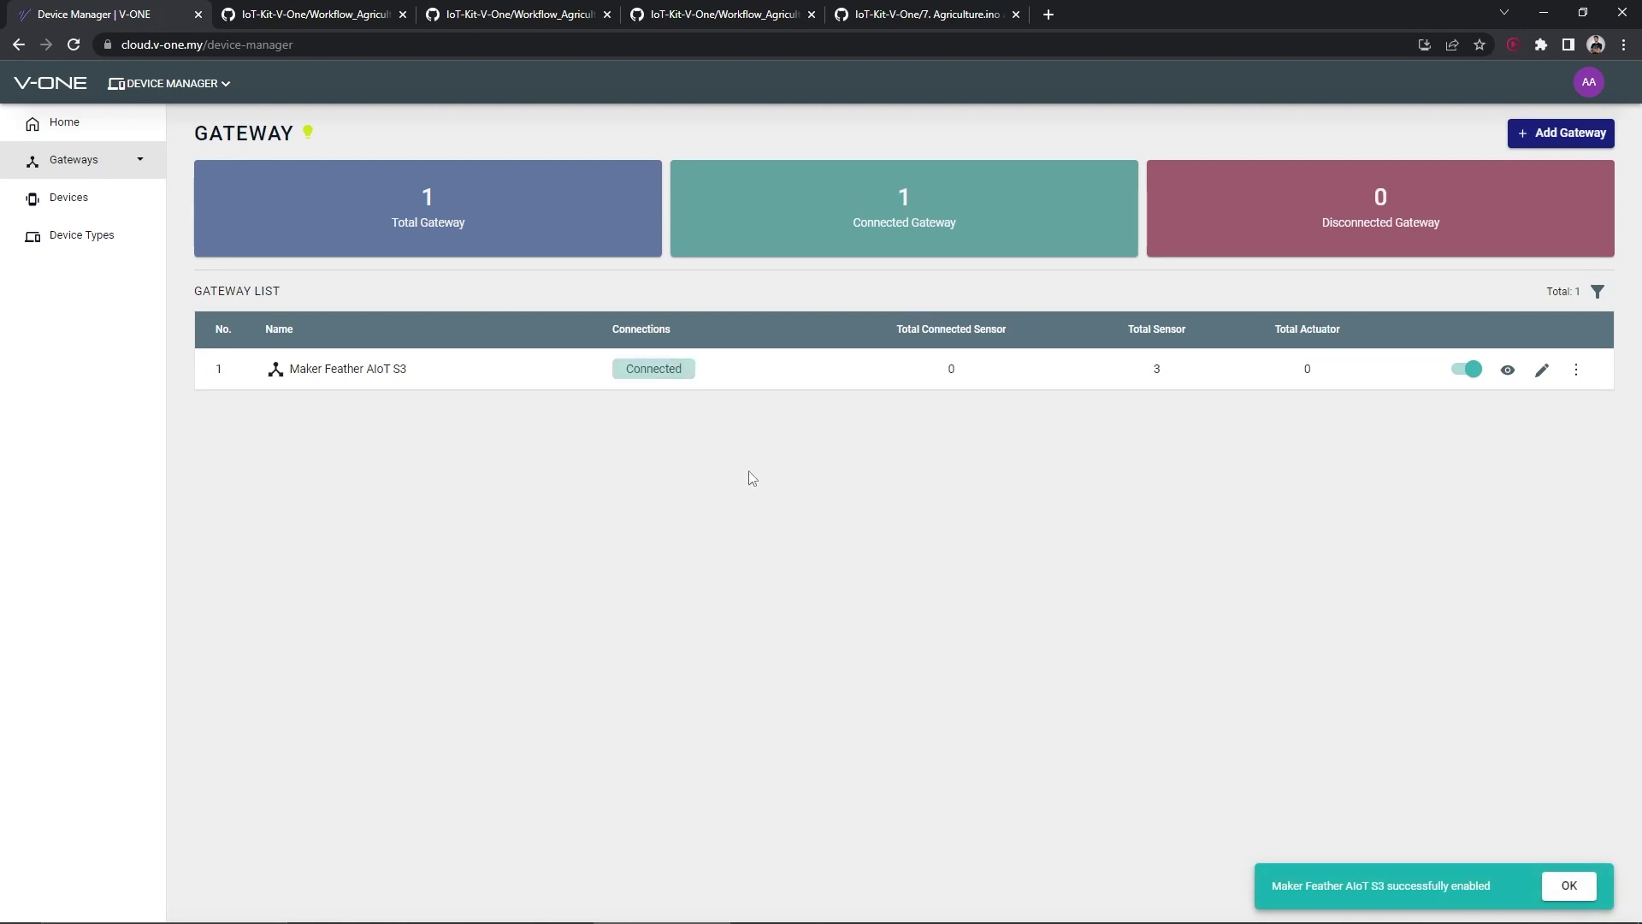
left_click(85, 204)
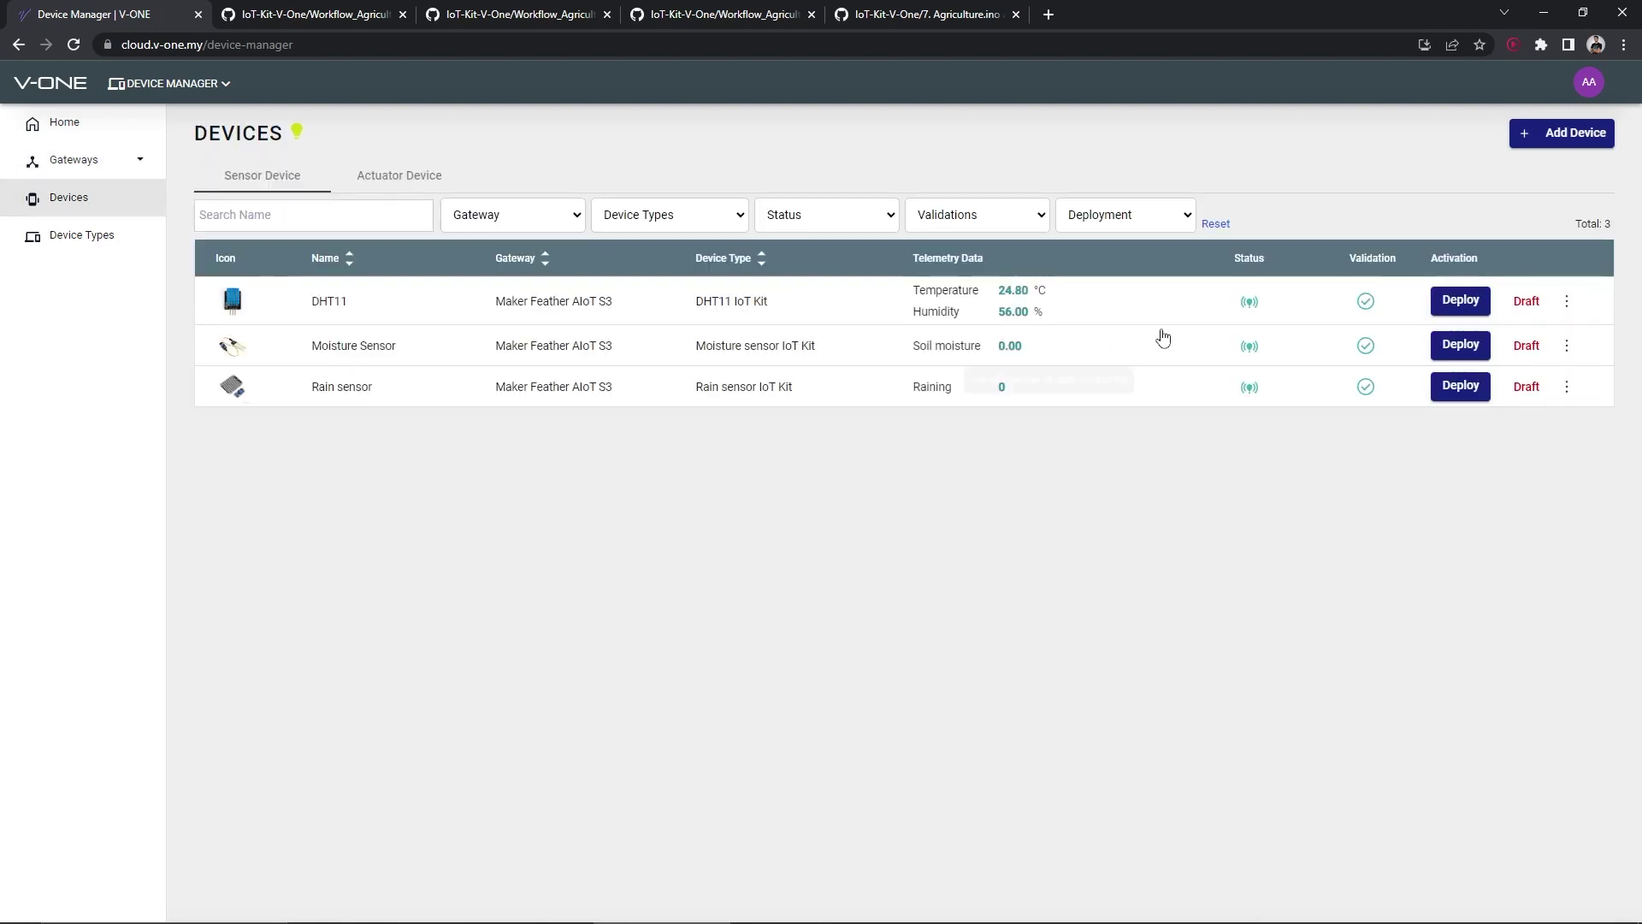
Deploy the DHT11, Moisture Sensor and Rain sensor devices, then go to the Monitoring Dashboard
left_click(1462, 301)
left_click(1462, 346)
left_click(1460, 386)
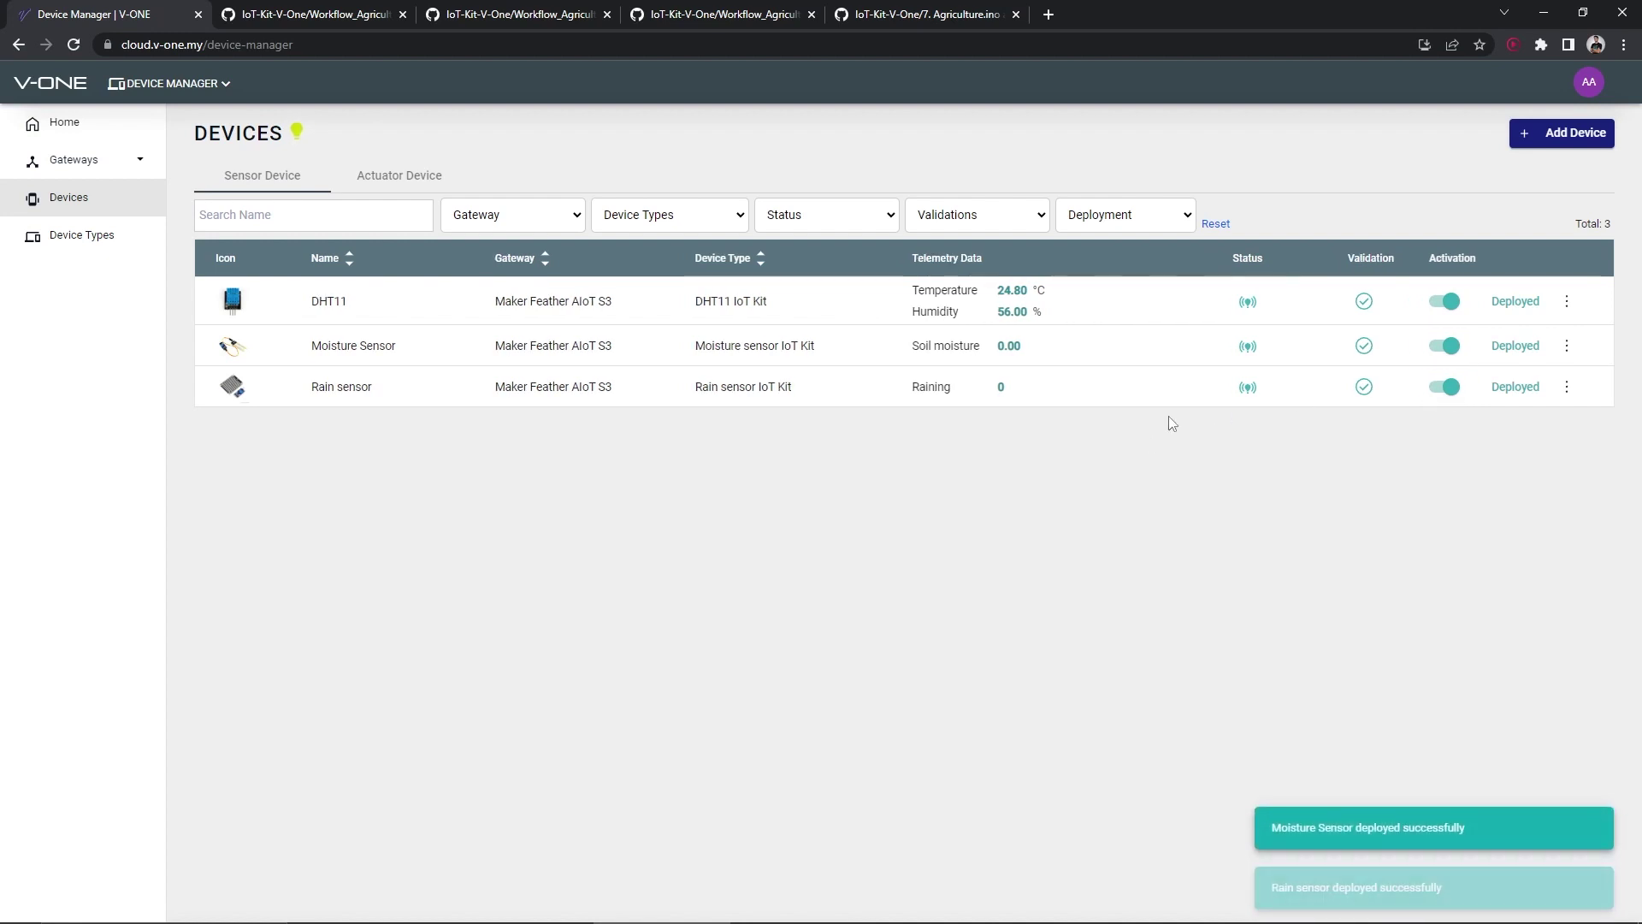
left_click(162, 85)
left_click(772, 315)
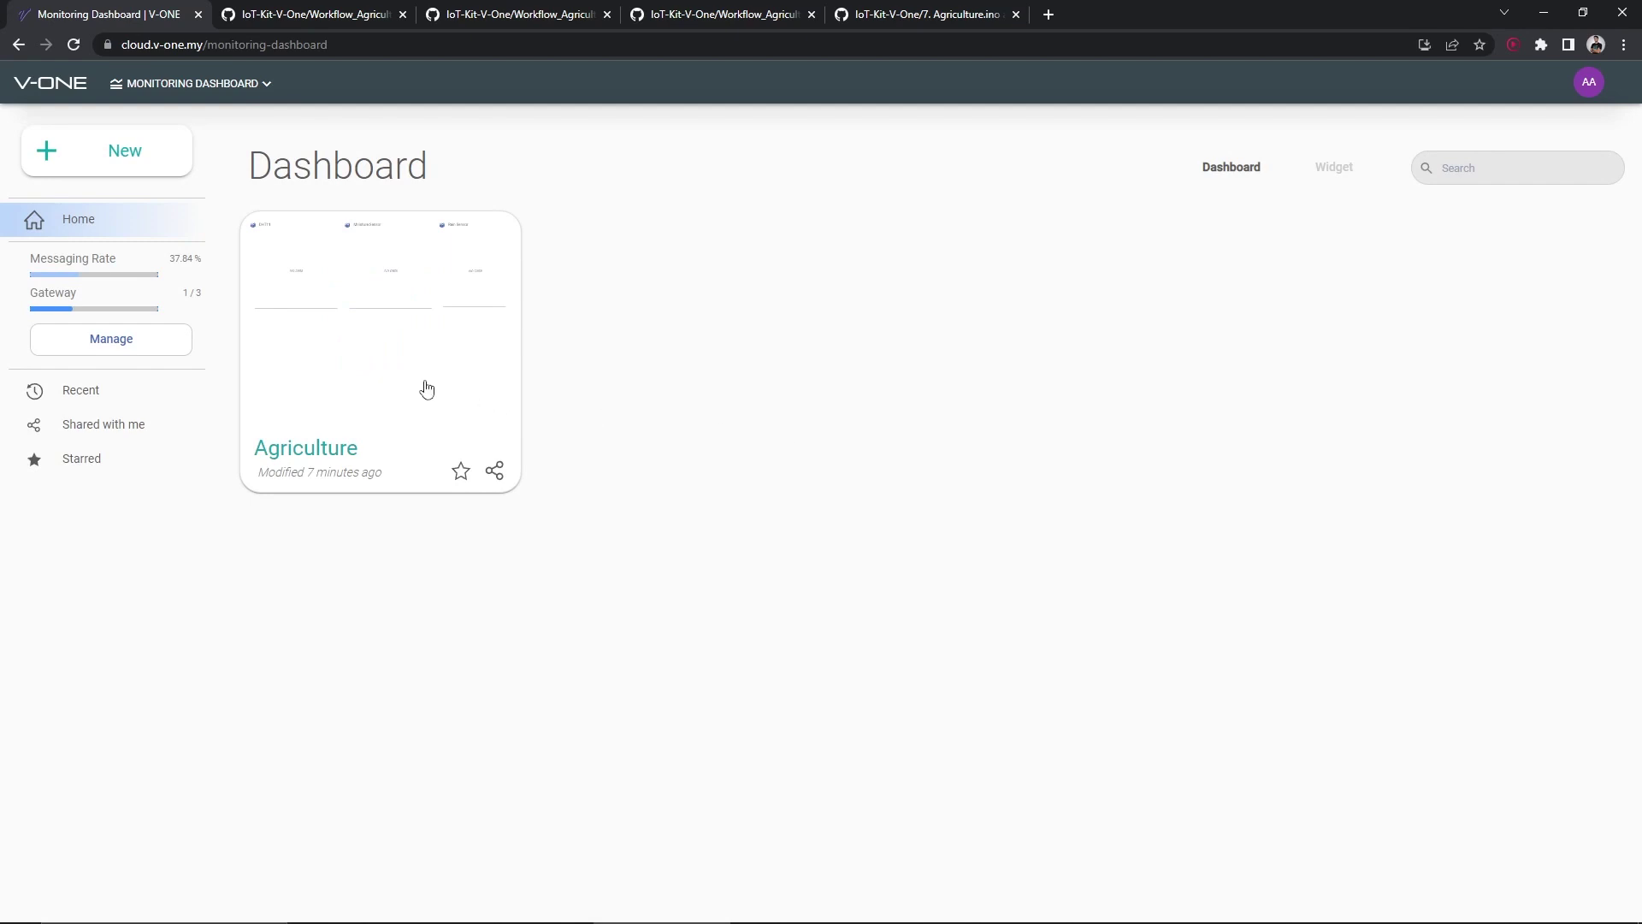
Set the Agriculture dashboard's DHT11, Moisture and Rain charts to Realtime
left_click(426, 389)
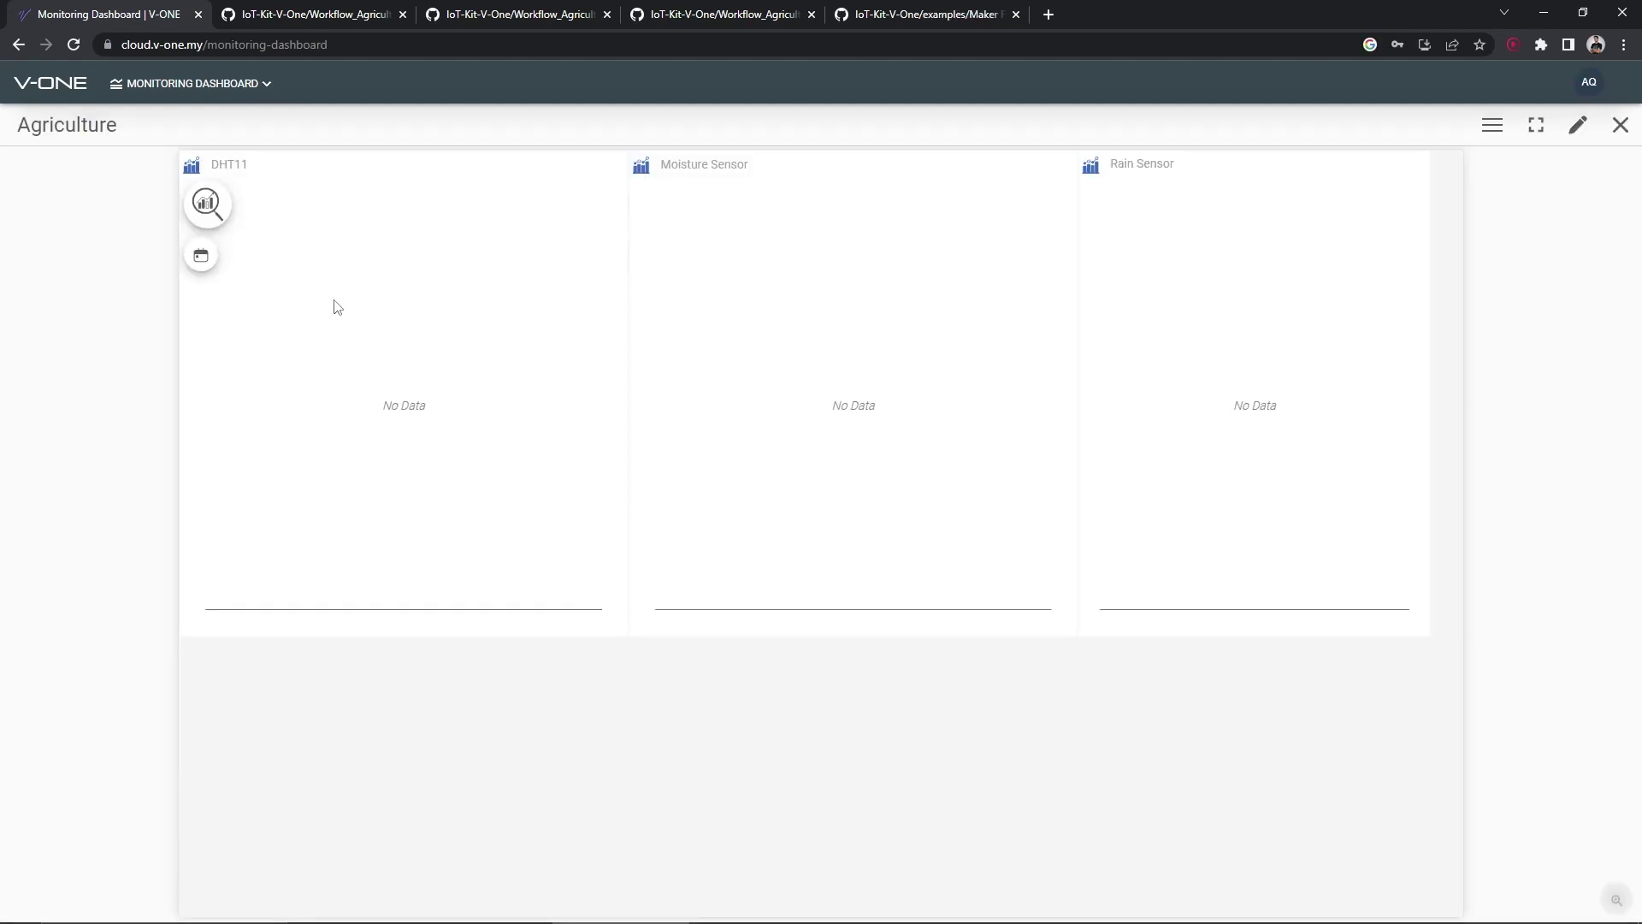
left_click(201, 255)
mouse_move(275, 275)
left_click(407, 381)
left_click(650, 255)
mouse_move(727, 269)
left_click(846, 368)
left_click(1100, 254)
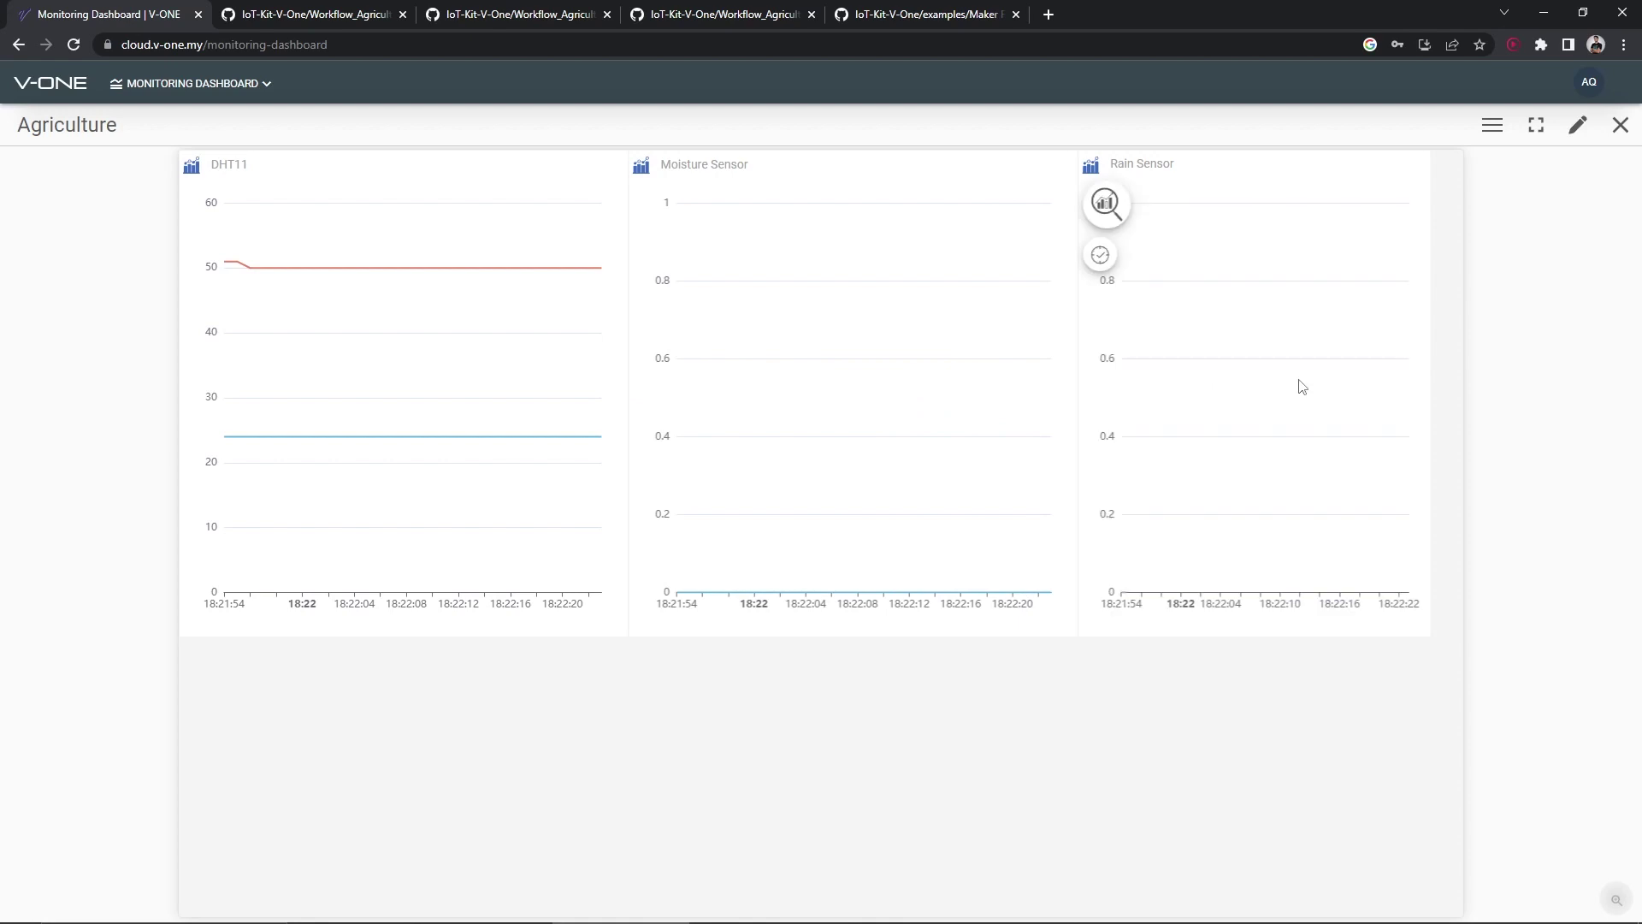
Deploy and start the Agriculture workflow from the Workflow module
left_click(251, 95)
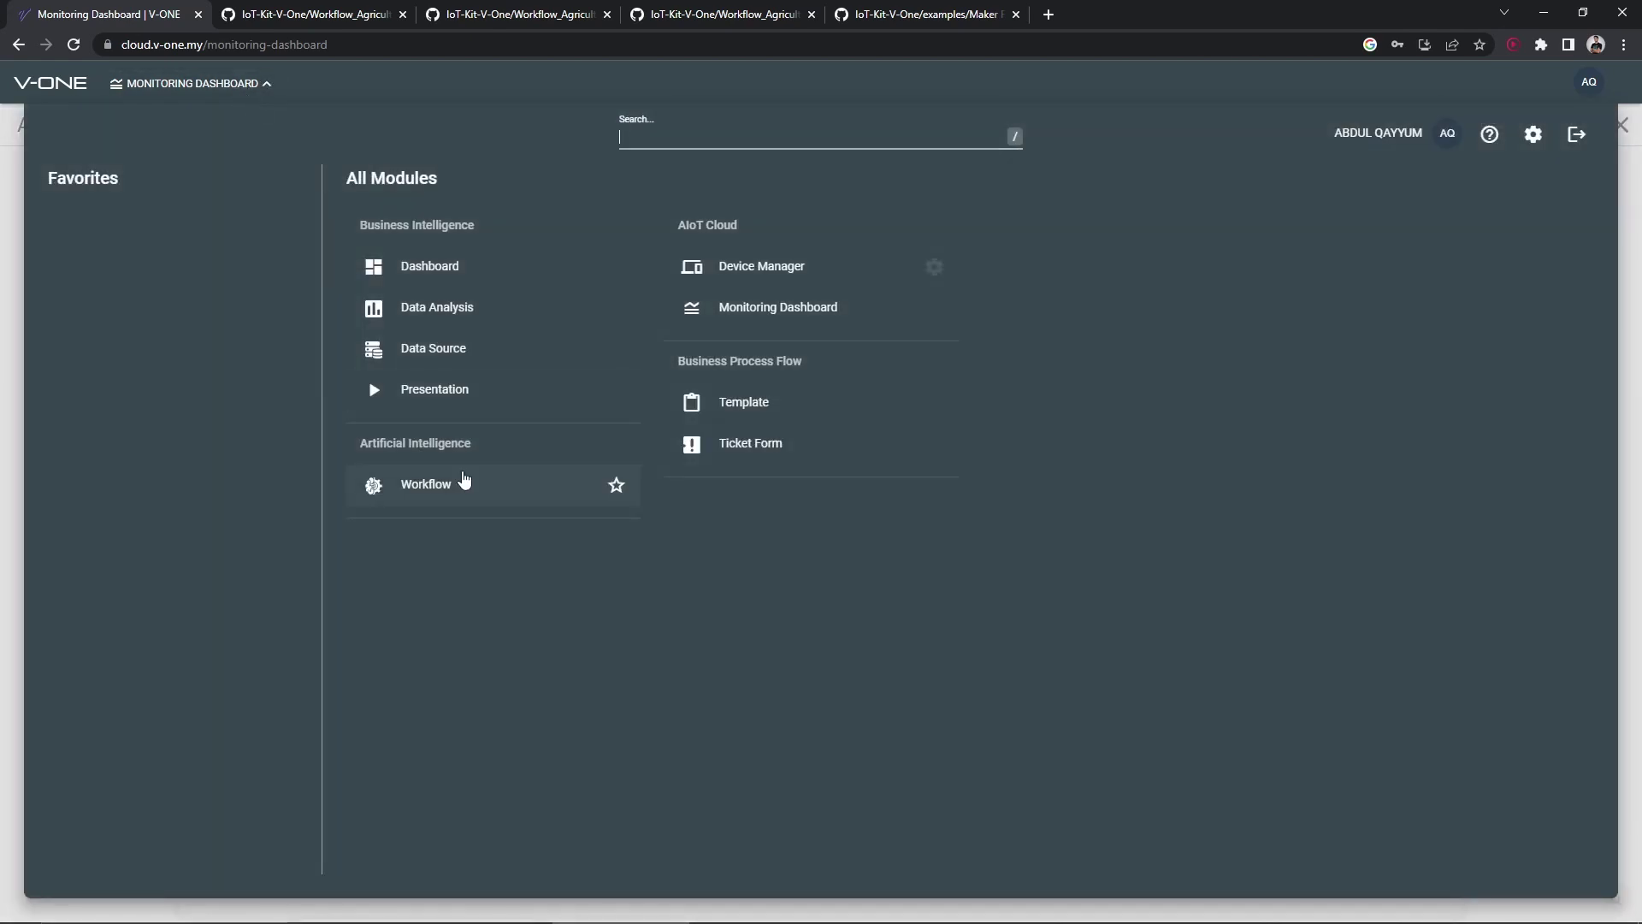
left_click(465, 479)
left_click(105, 176)
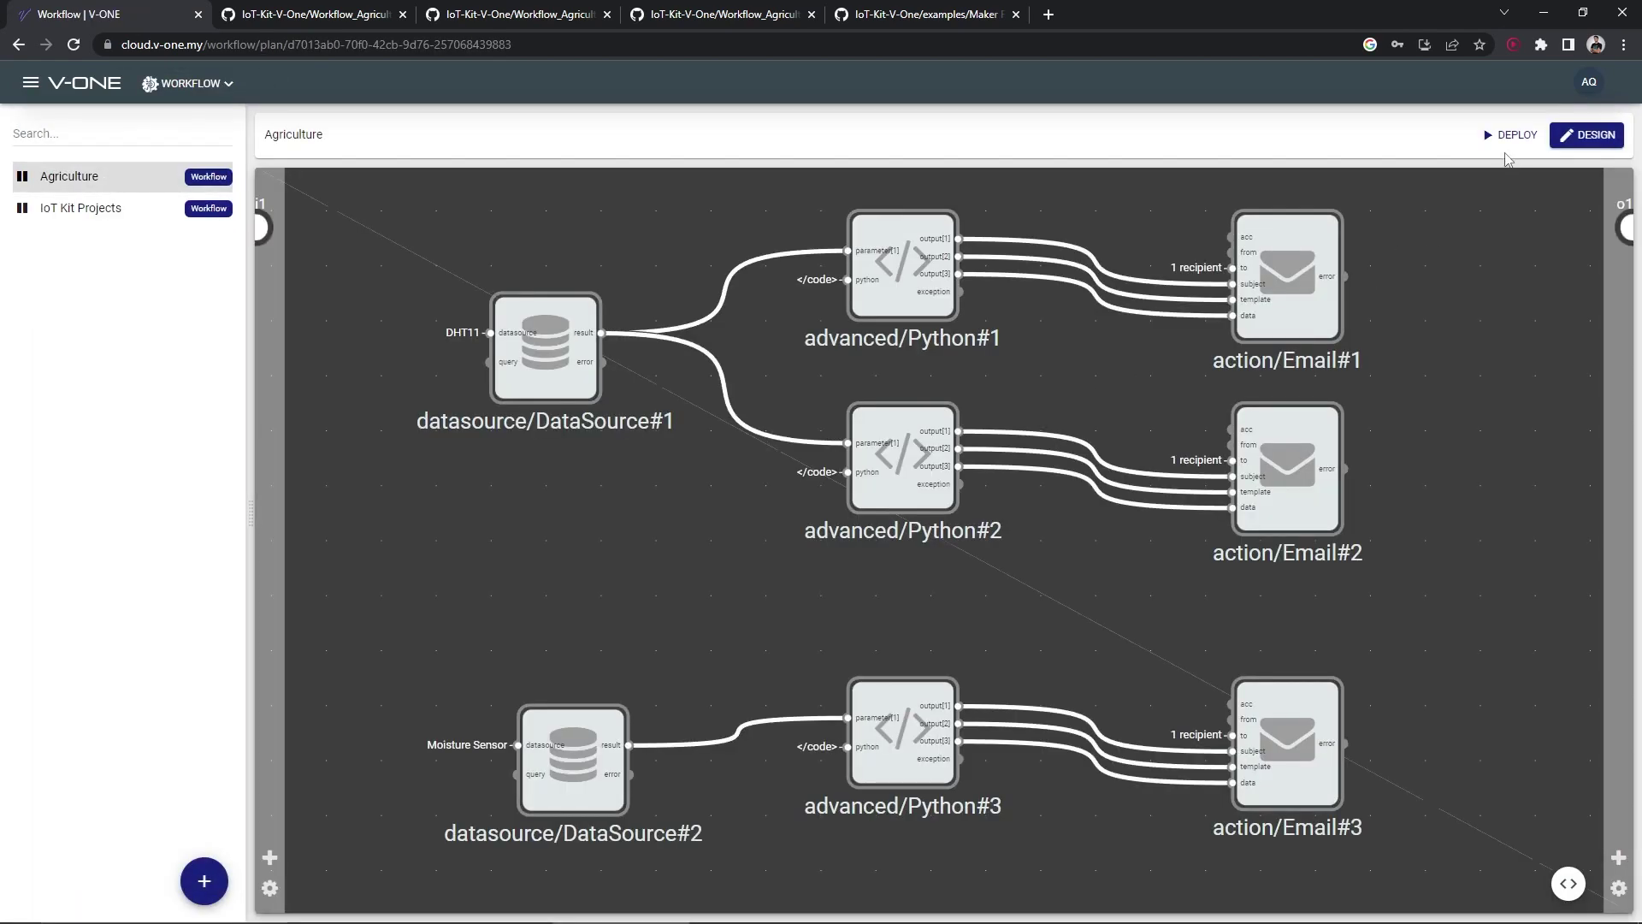
left_click(1510, 134)
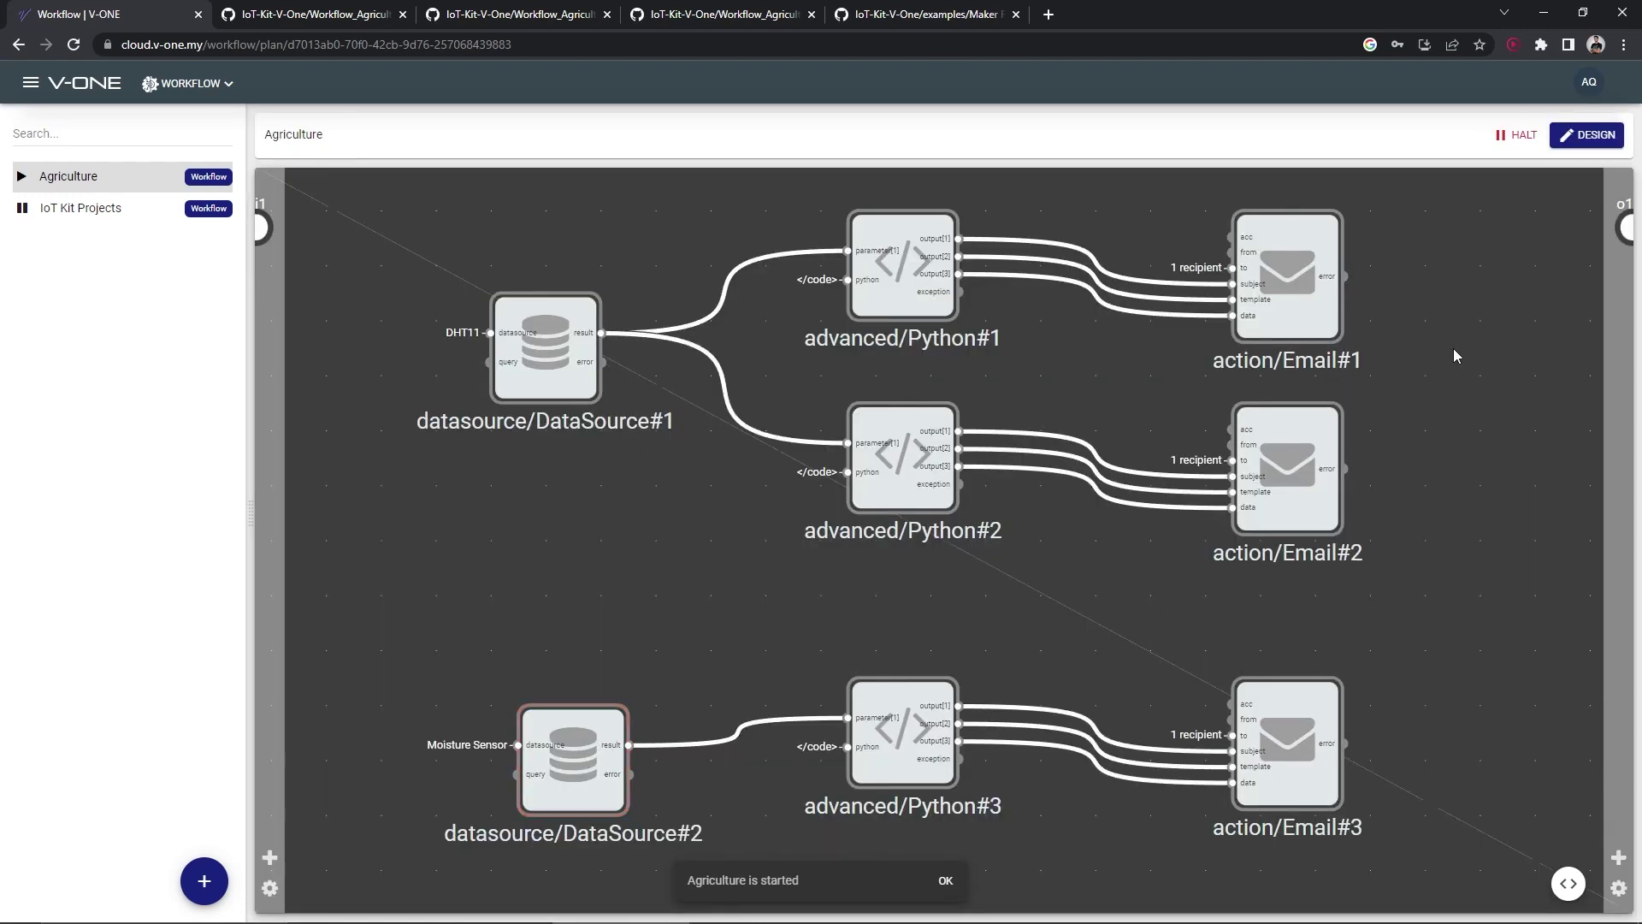